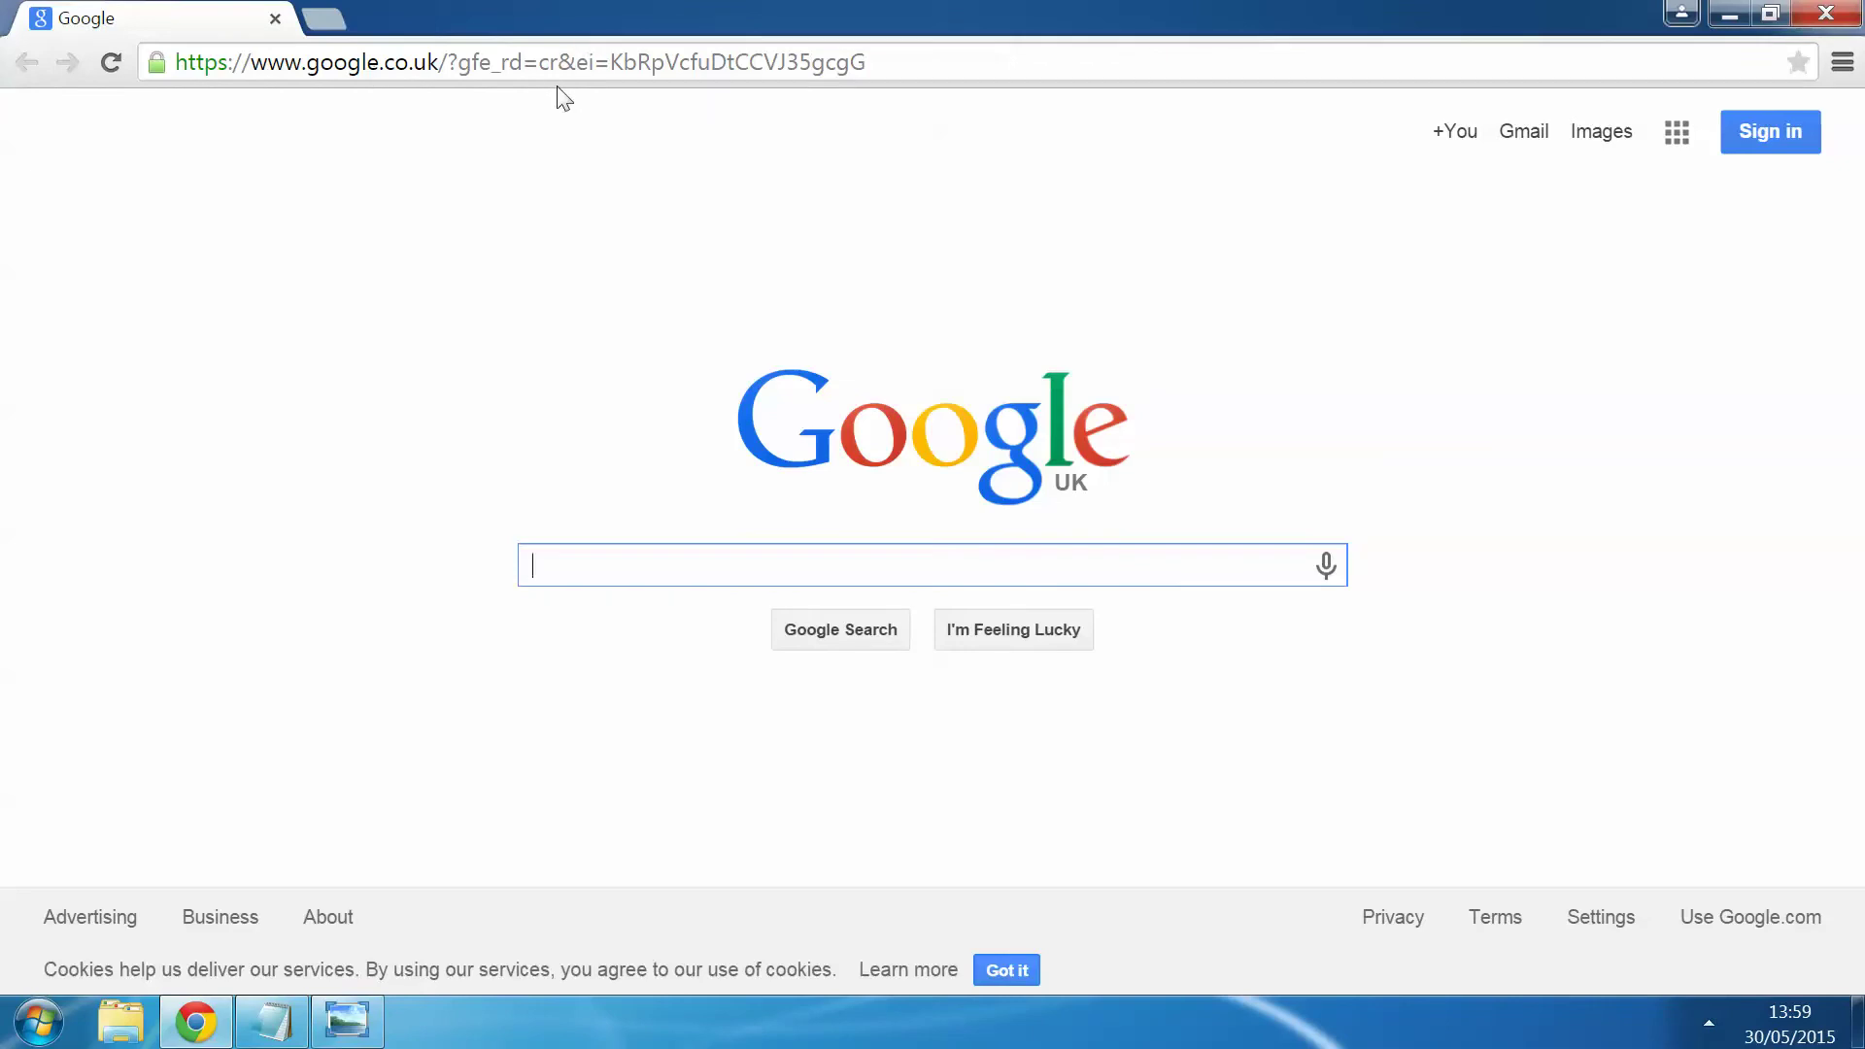
Step: Go to hotmail.co.uk and start signing up for a new Microsoft account
{"action": "left_click", "coordinate": [475, 74]}
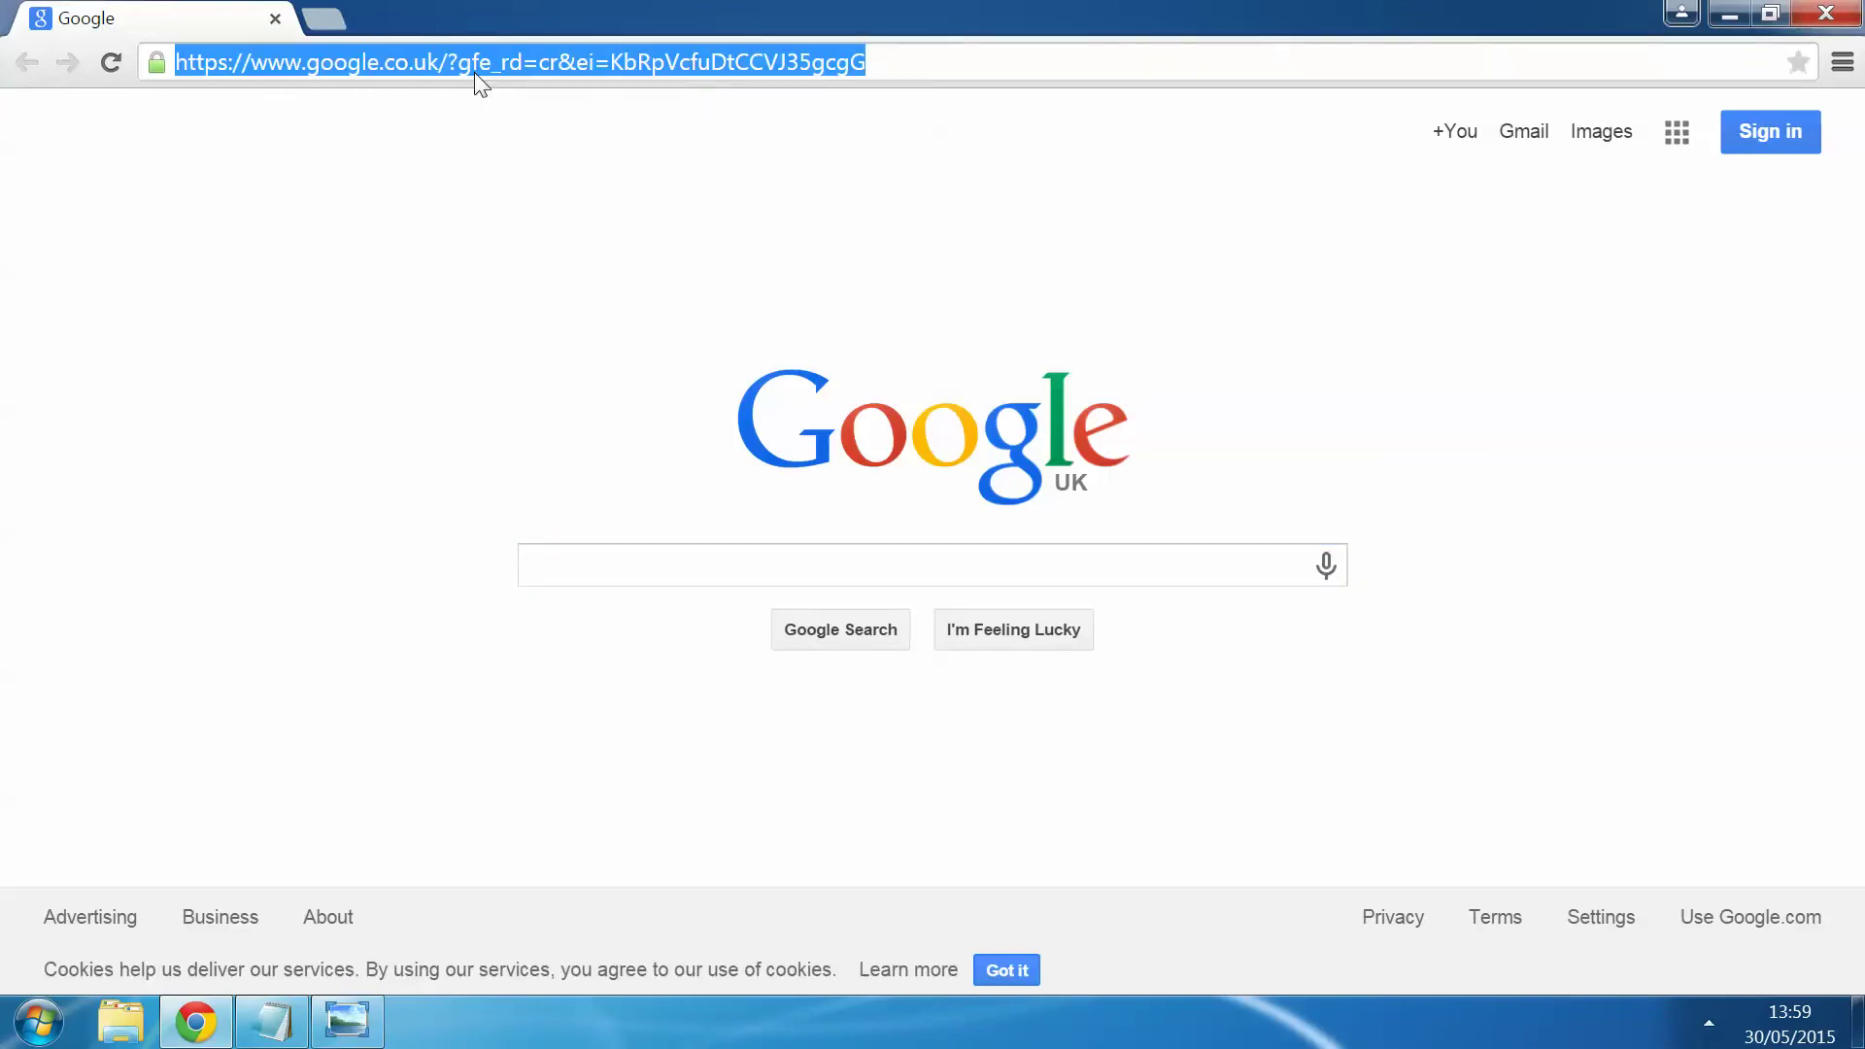
{"action": "type", "text": "hotmail.co.uk"}
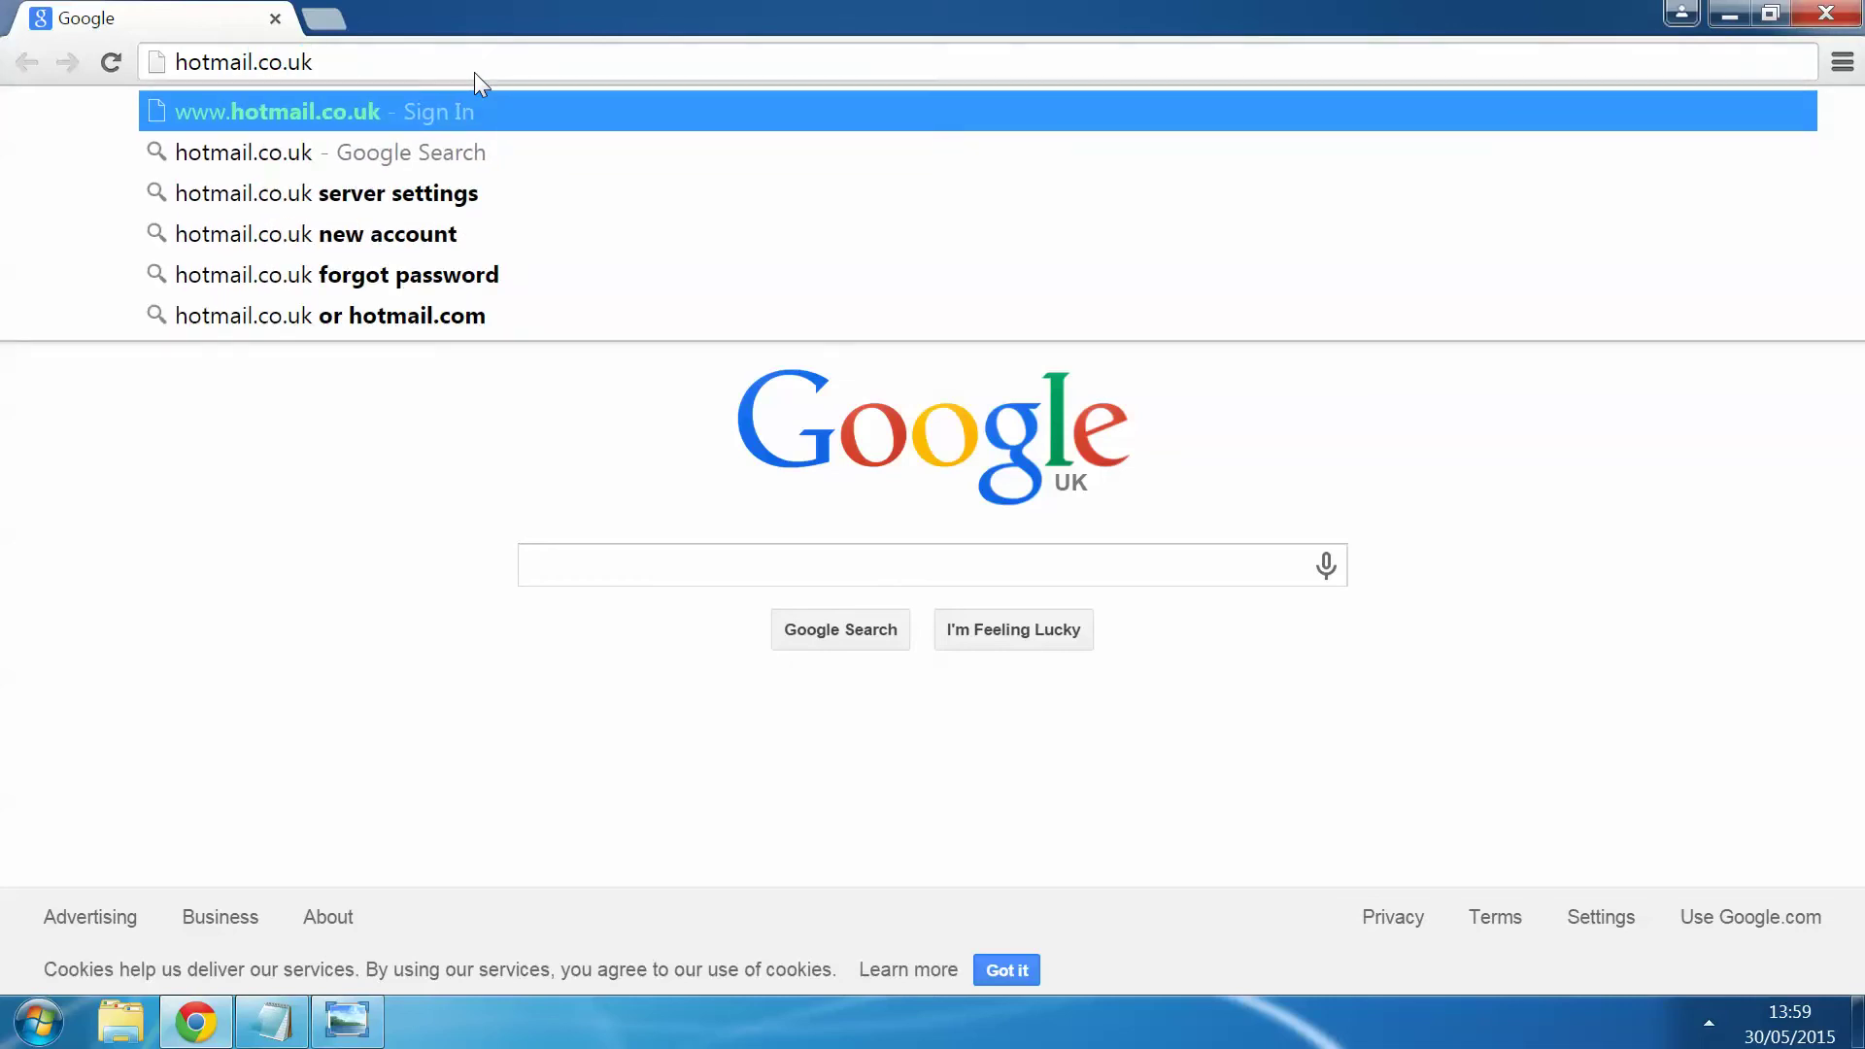
{"action": "key", "text": "Return"}
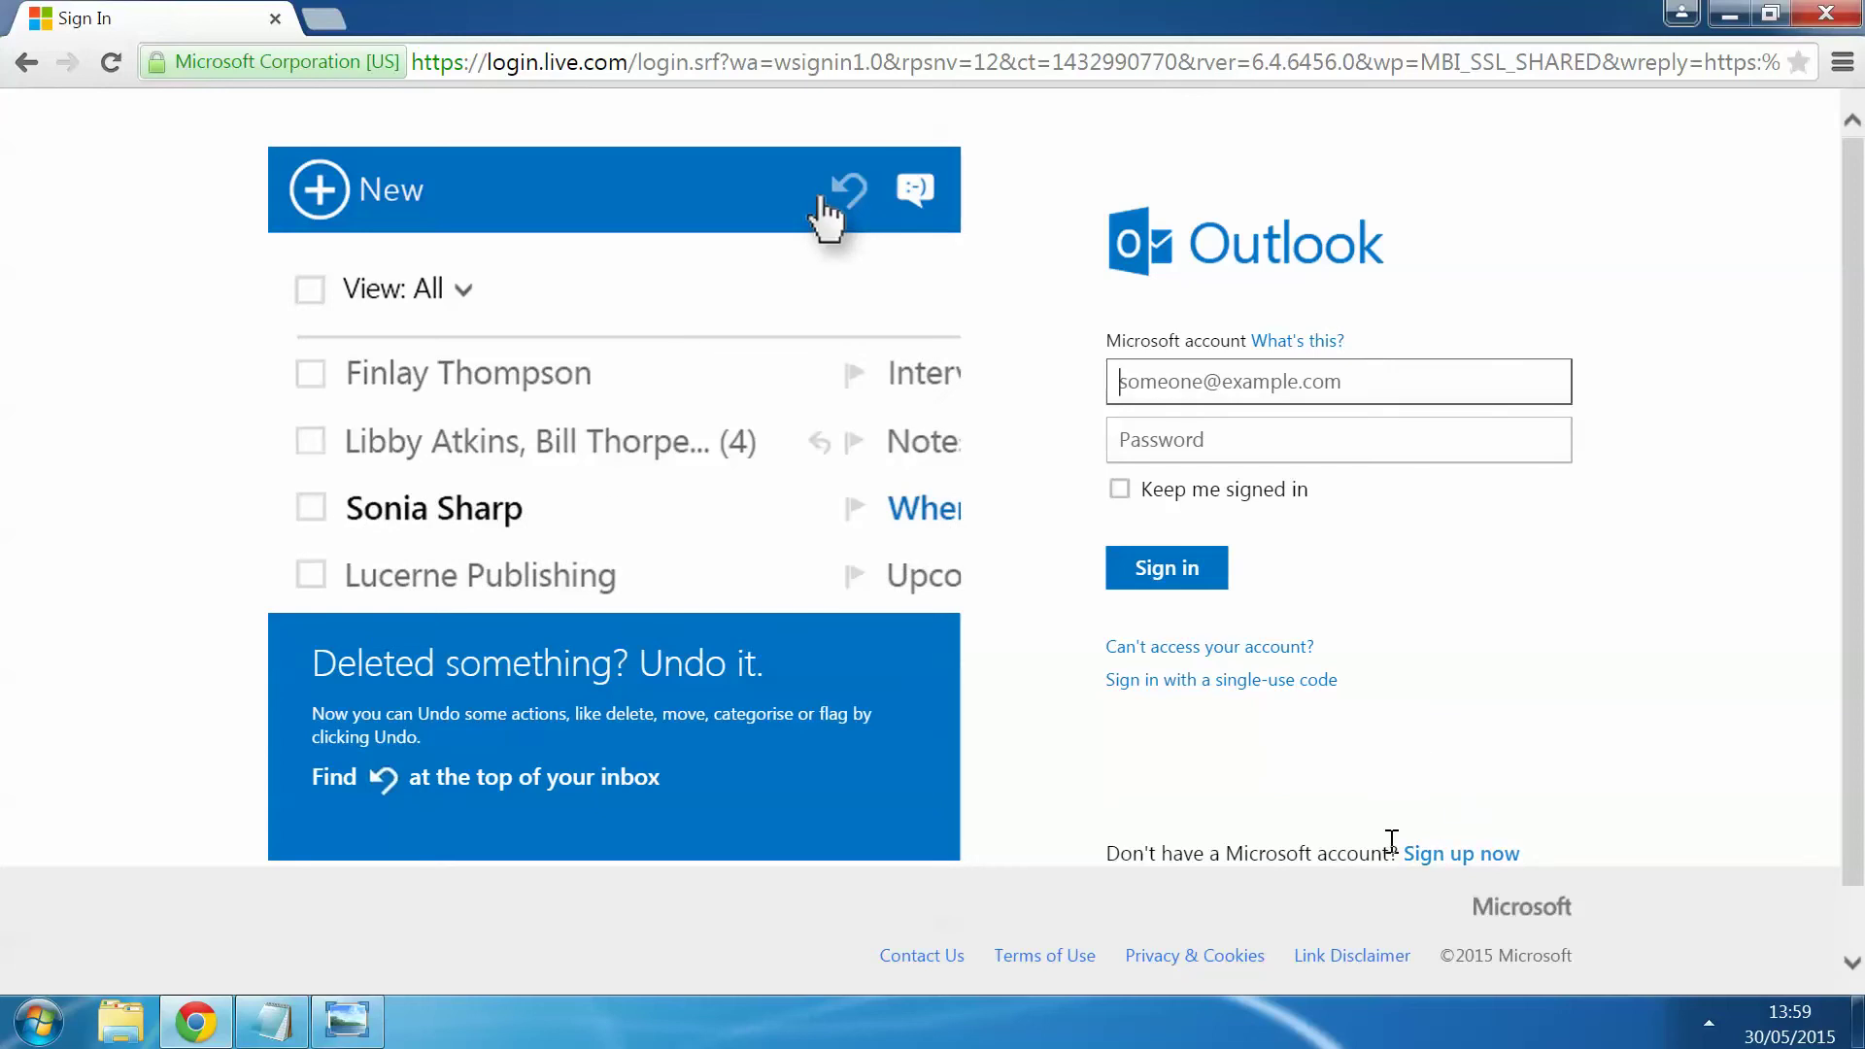
{"action": "scroll", "coordinate": [1432, 790], "scroll_direction": "down", "scroll_amount": 1}
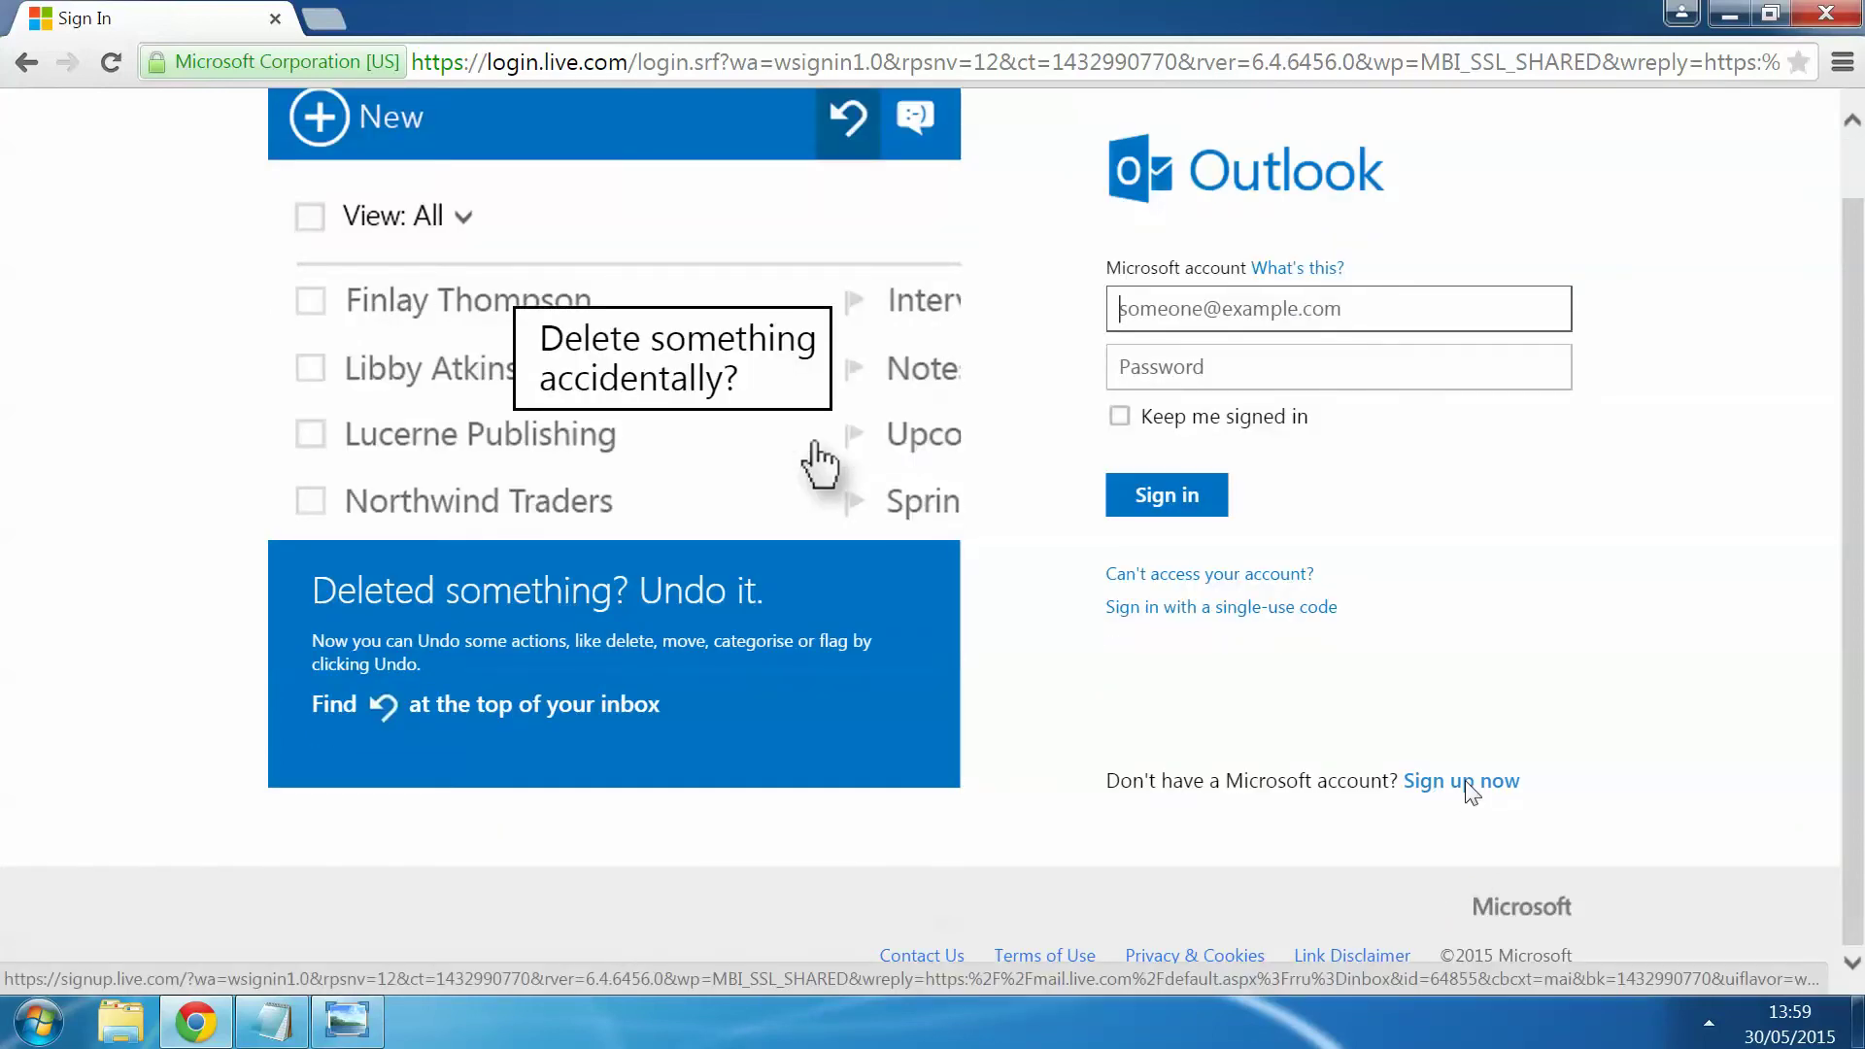
{"action": "left_click", "coordinate": [1458, 781]}
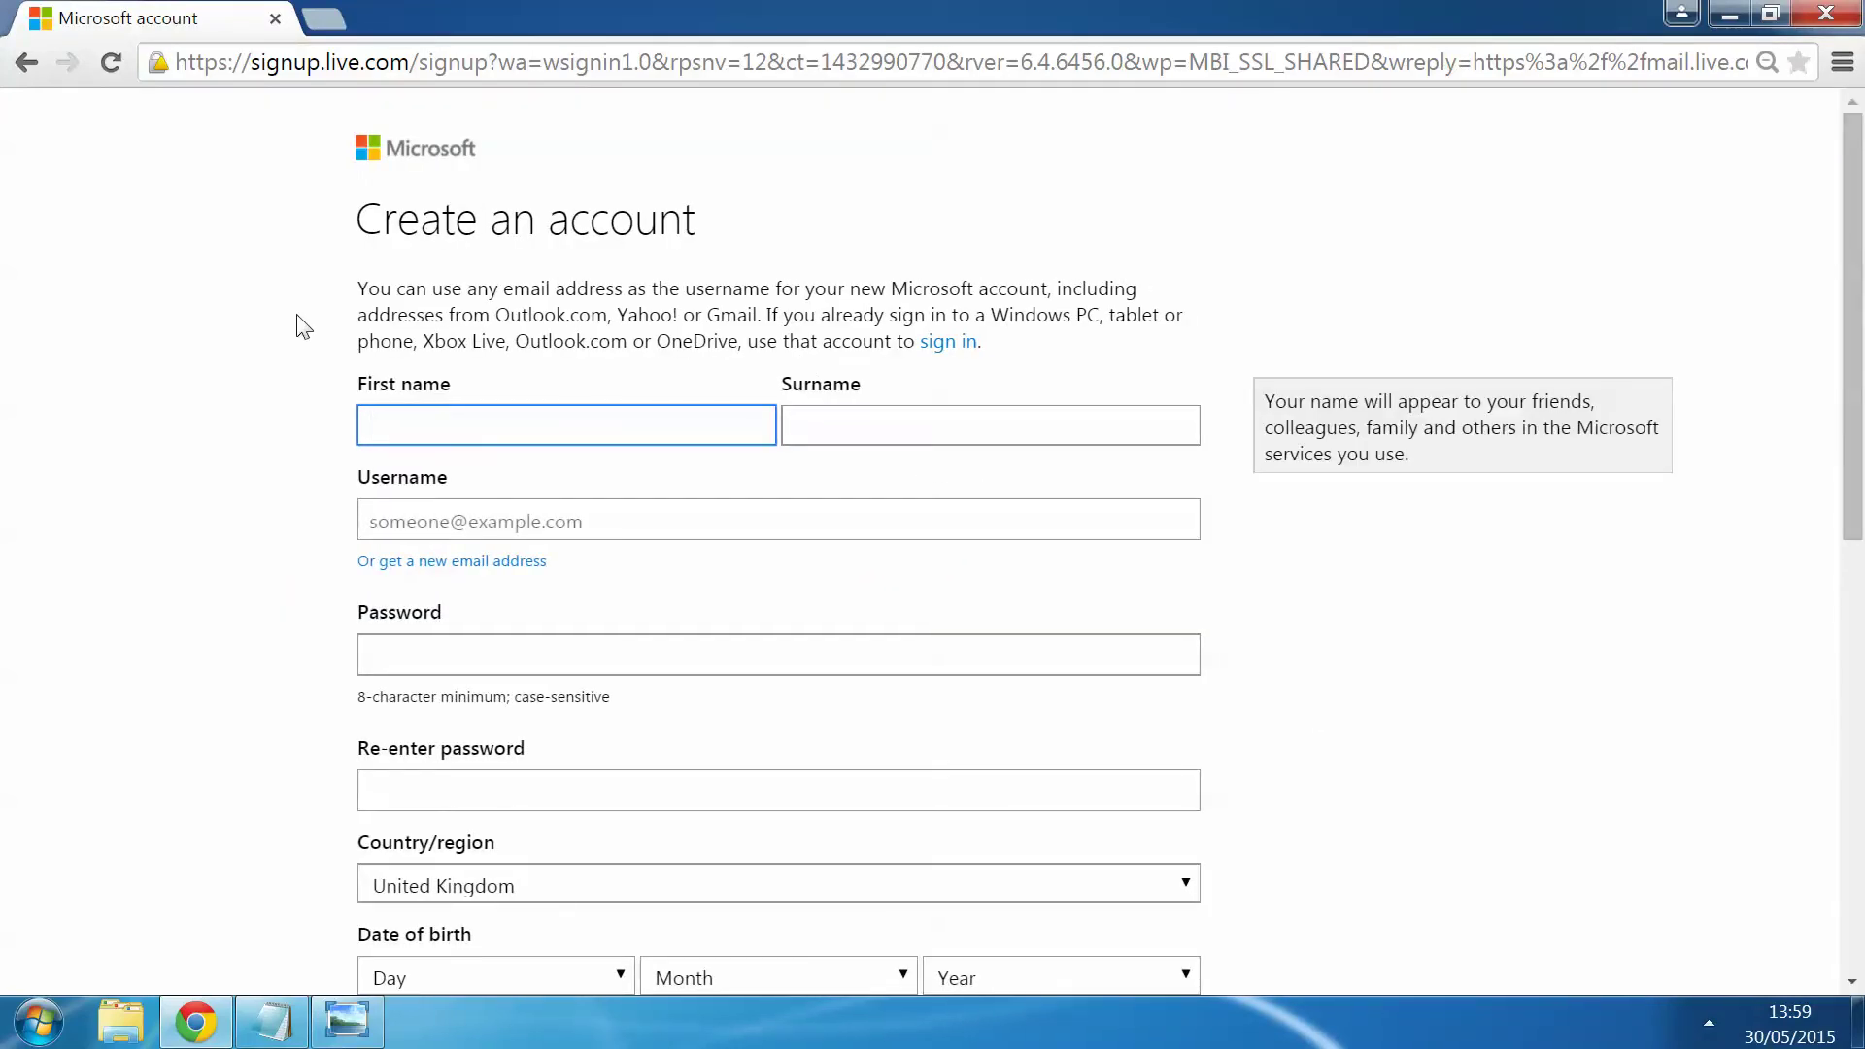
Step: Enter the first name and surname, then switch the username to a new outlook.com address
{"action": "scroll", "coordinate": [301, 333], "scroll_direction": "down", "scroll_amount": 7}
{"action": "scroll", "coordinate": [307, 330], "scroll_direction": "down", "scroll_amount": 2}
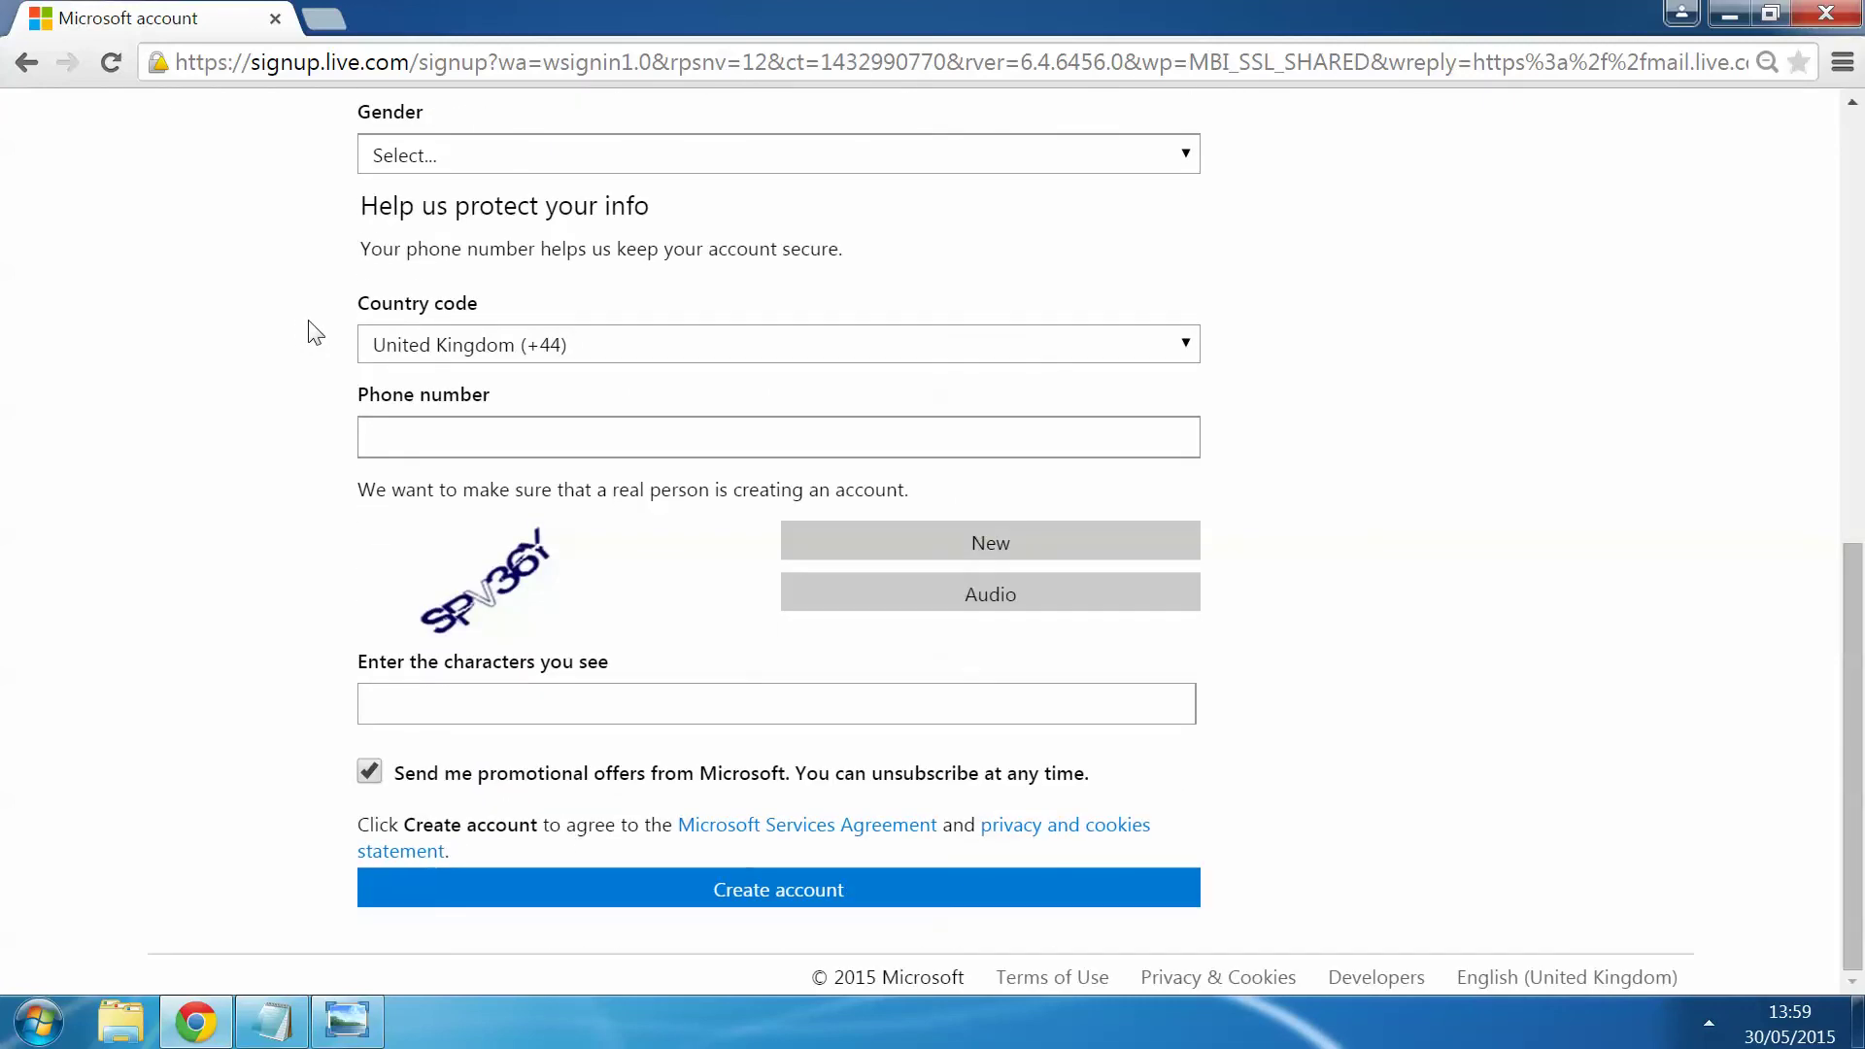
{"action": "scroll", "coordinate": [311, 330], "scroll_direction": "up", "scroll_amount": 9}
{"action": "scroll", "coordinate": [310, 333], "scroll_direction": "up", "scroll_amount": 1}
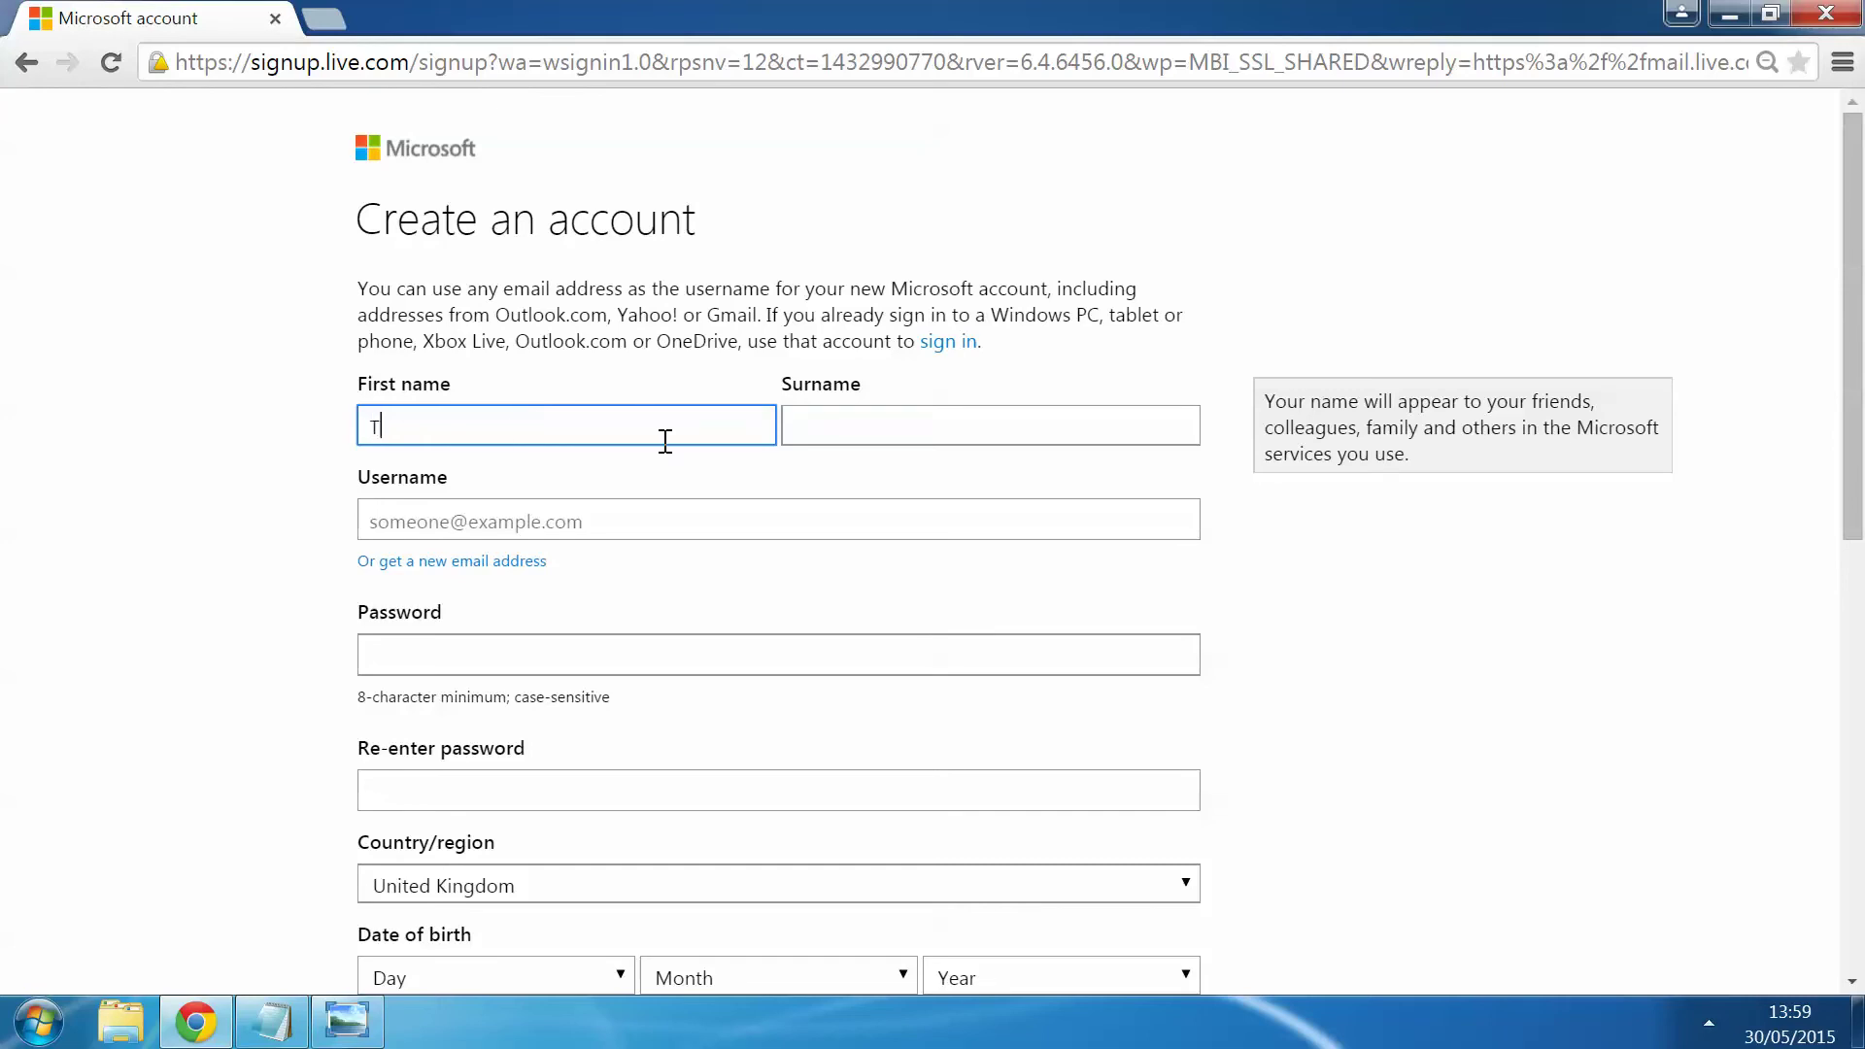
{"action": "type", "text": "he Laptop"}
{"action": "key", "text": "Tab"}
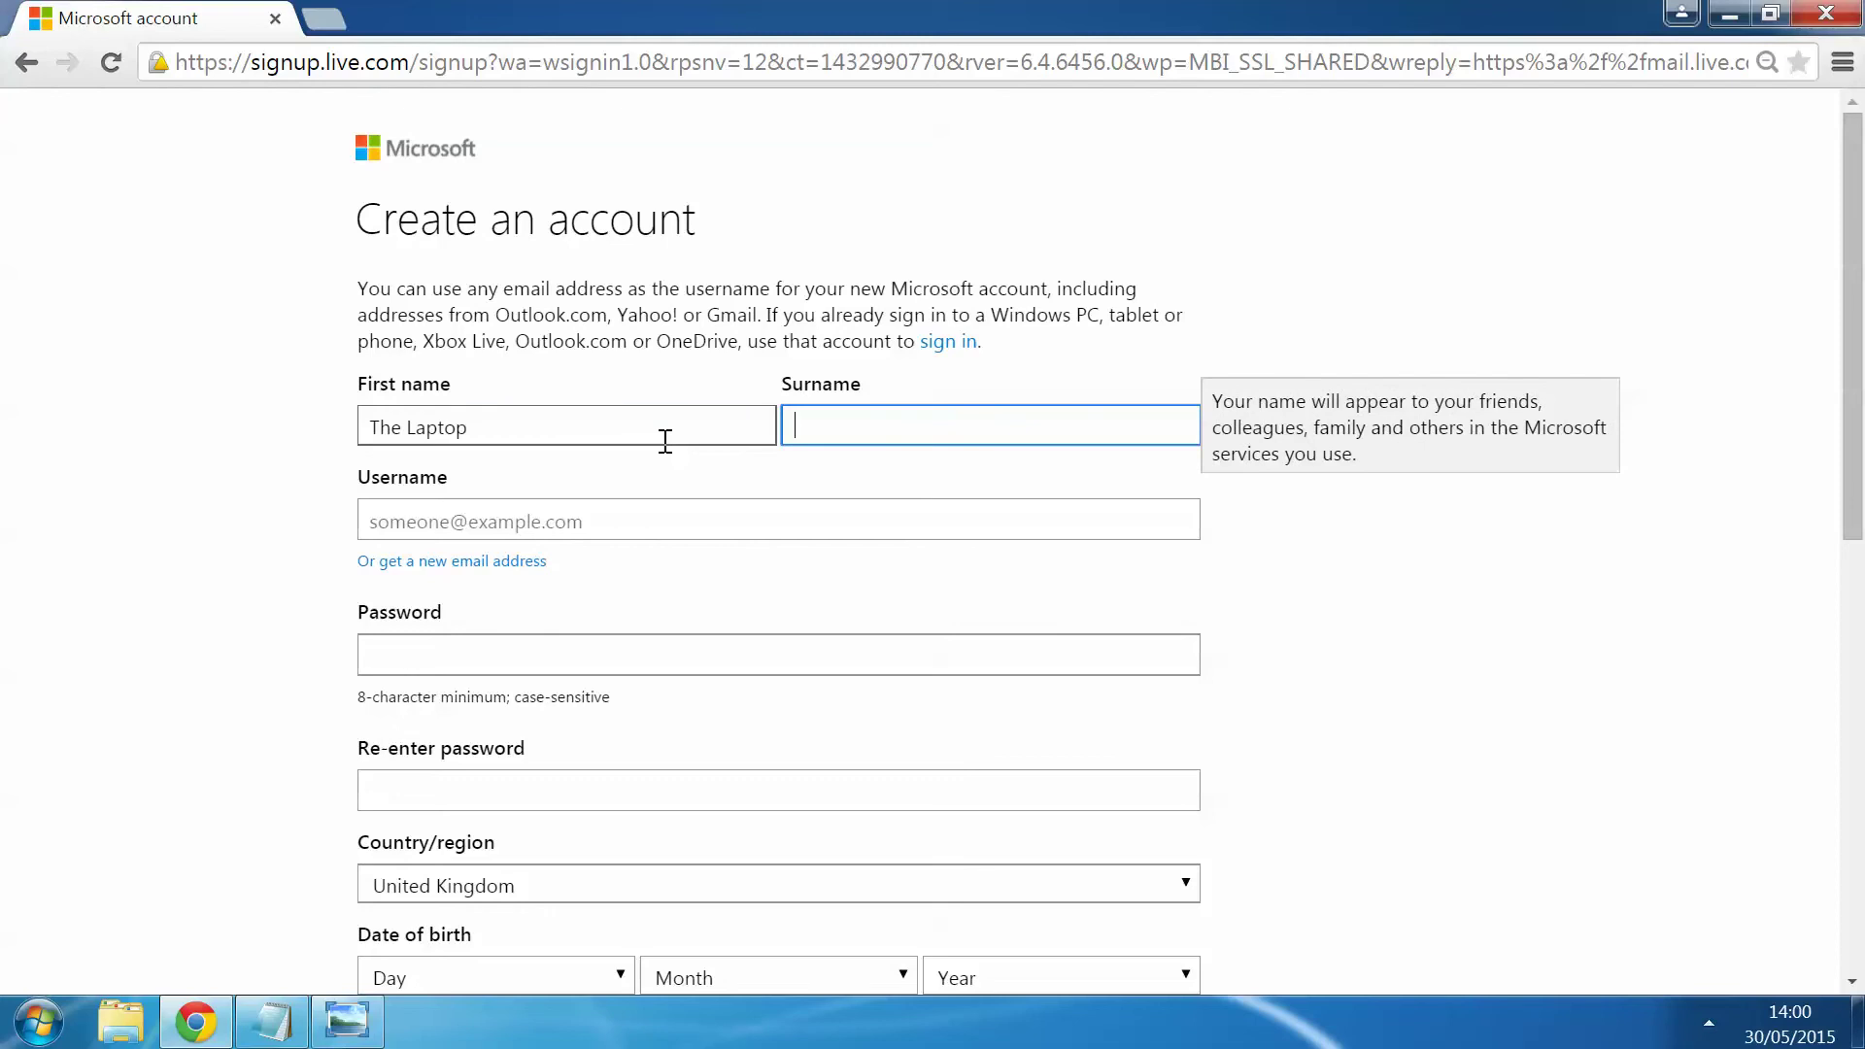
{"action": "type", "text": "Shop Tutorials"}
{"action": "left_click", "coordinate": [647, 516]}
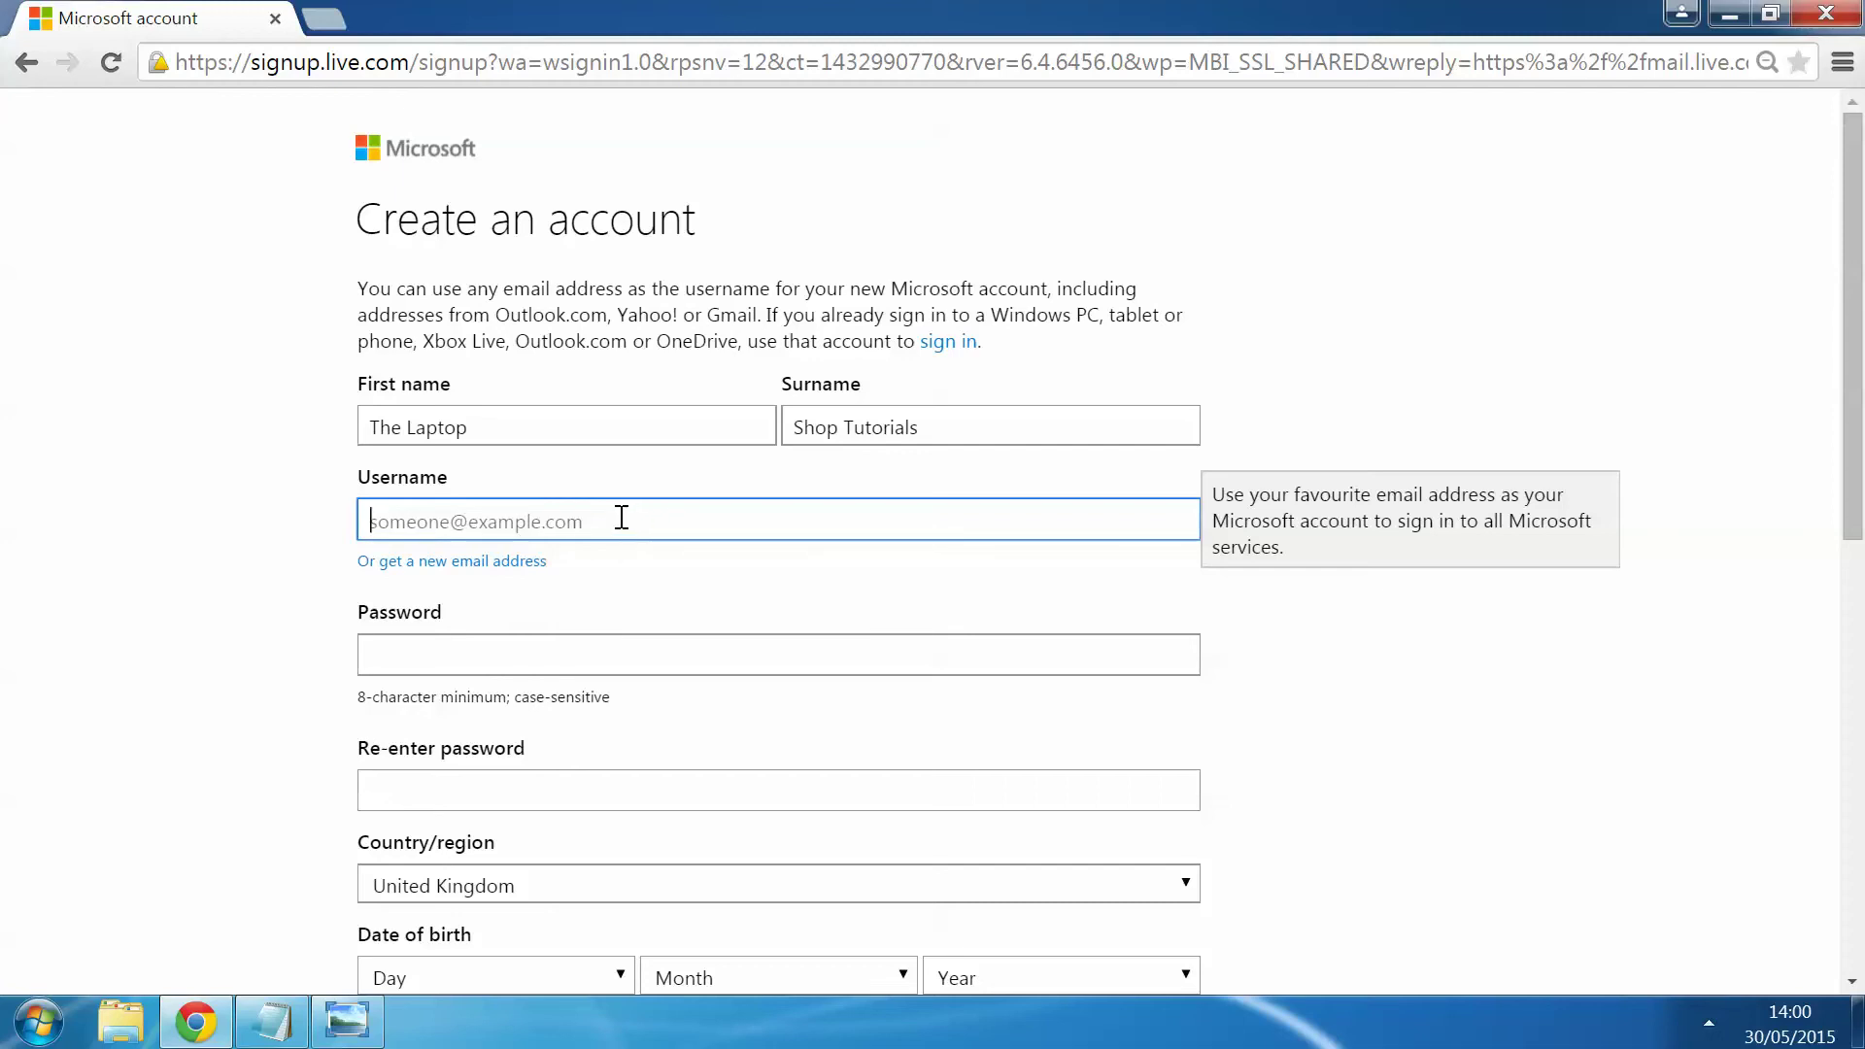
{"action": "left_click", "coordinate": [386, 575]}
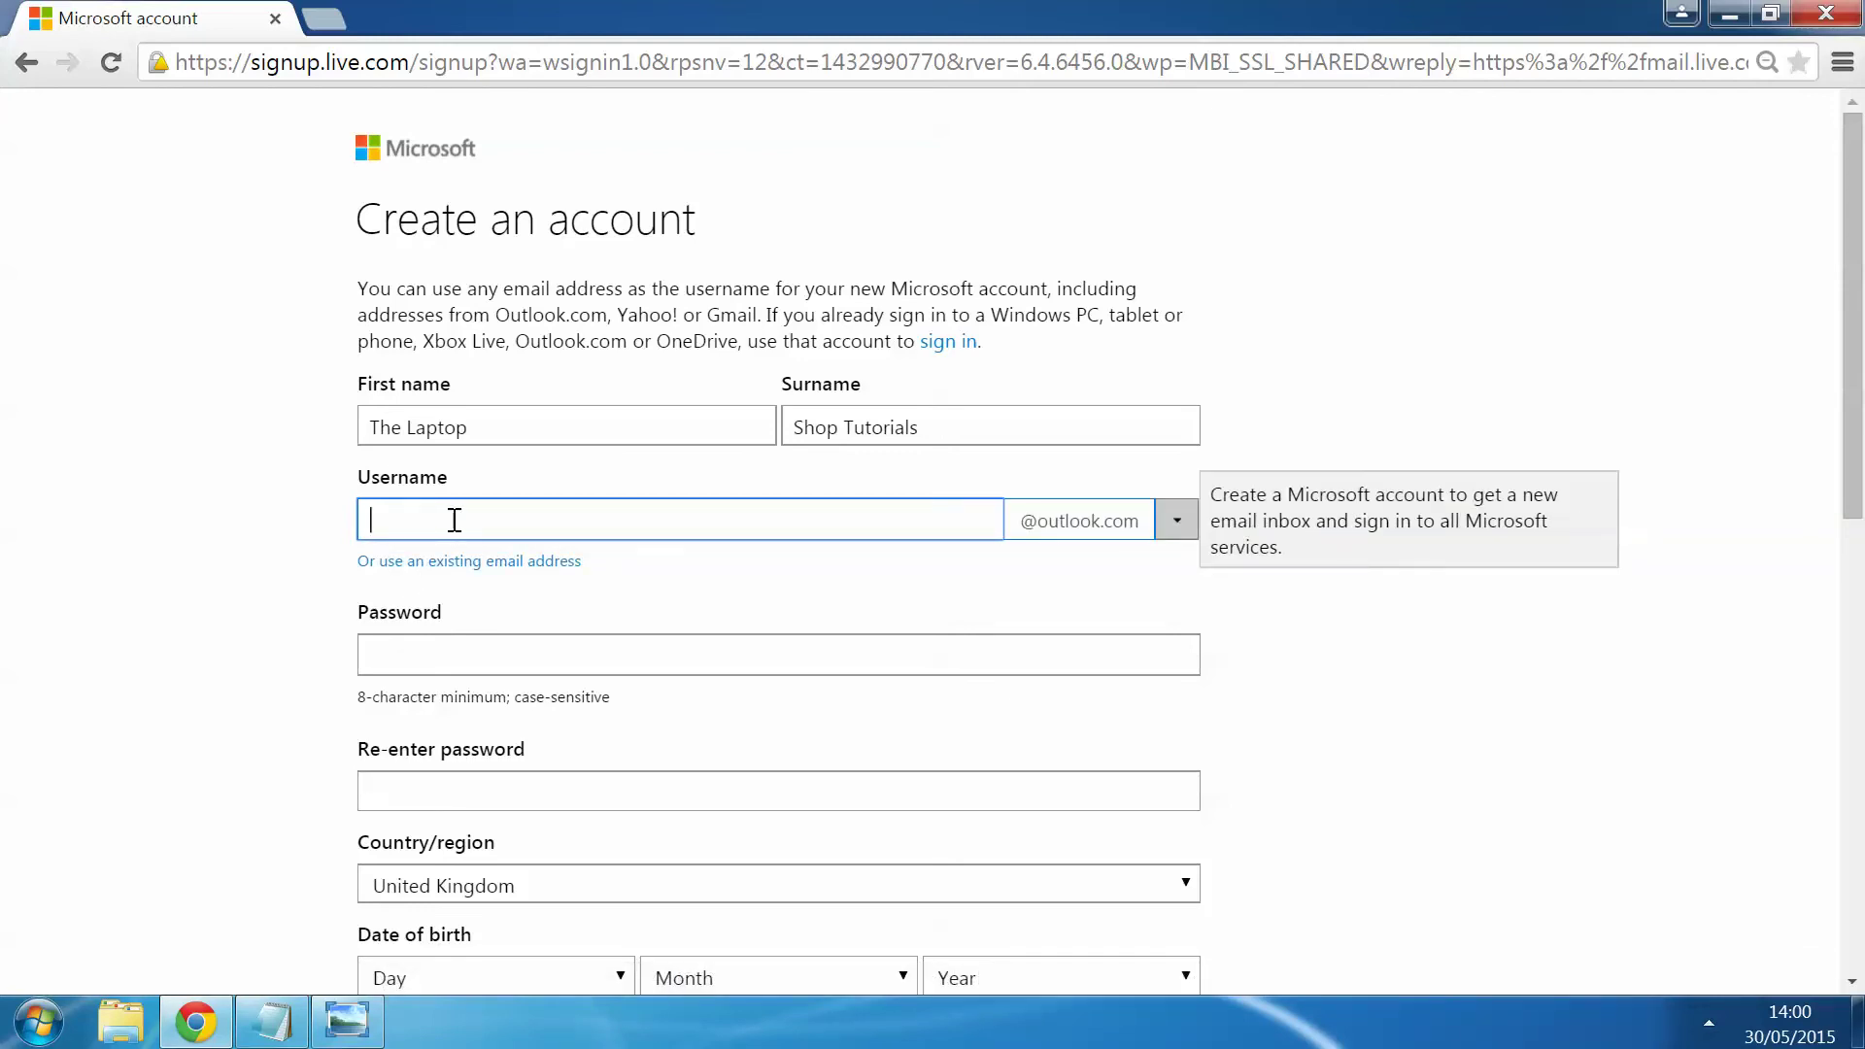
{"action": "left_click", "coordinate": [305, 1020]}
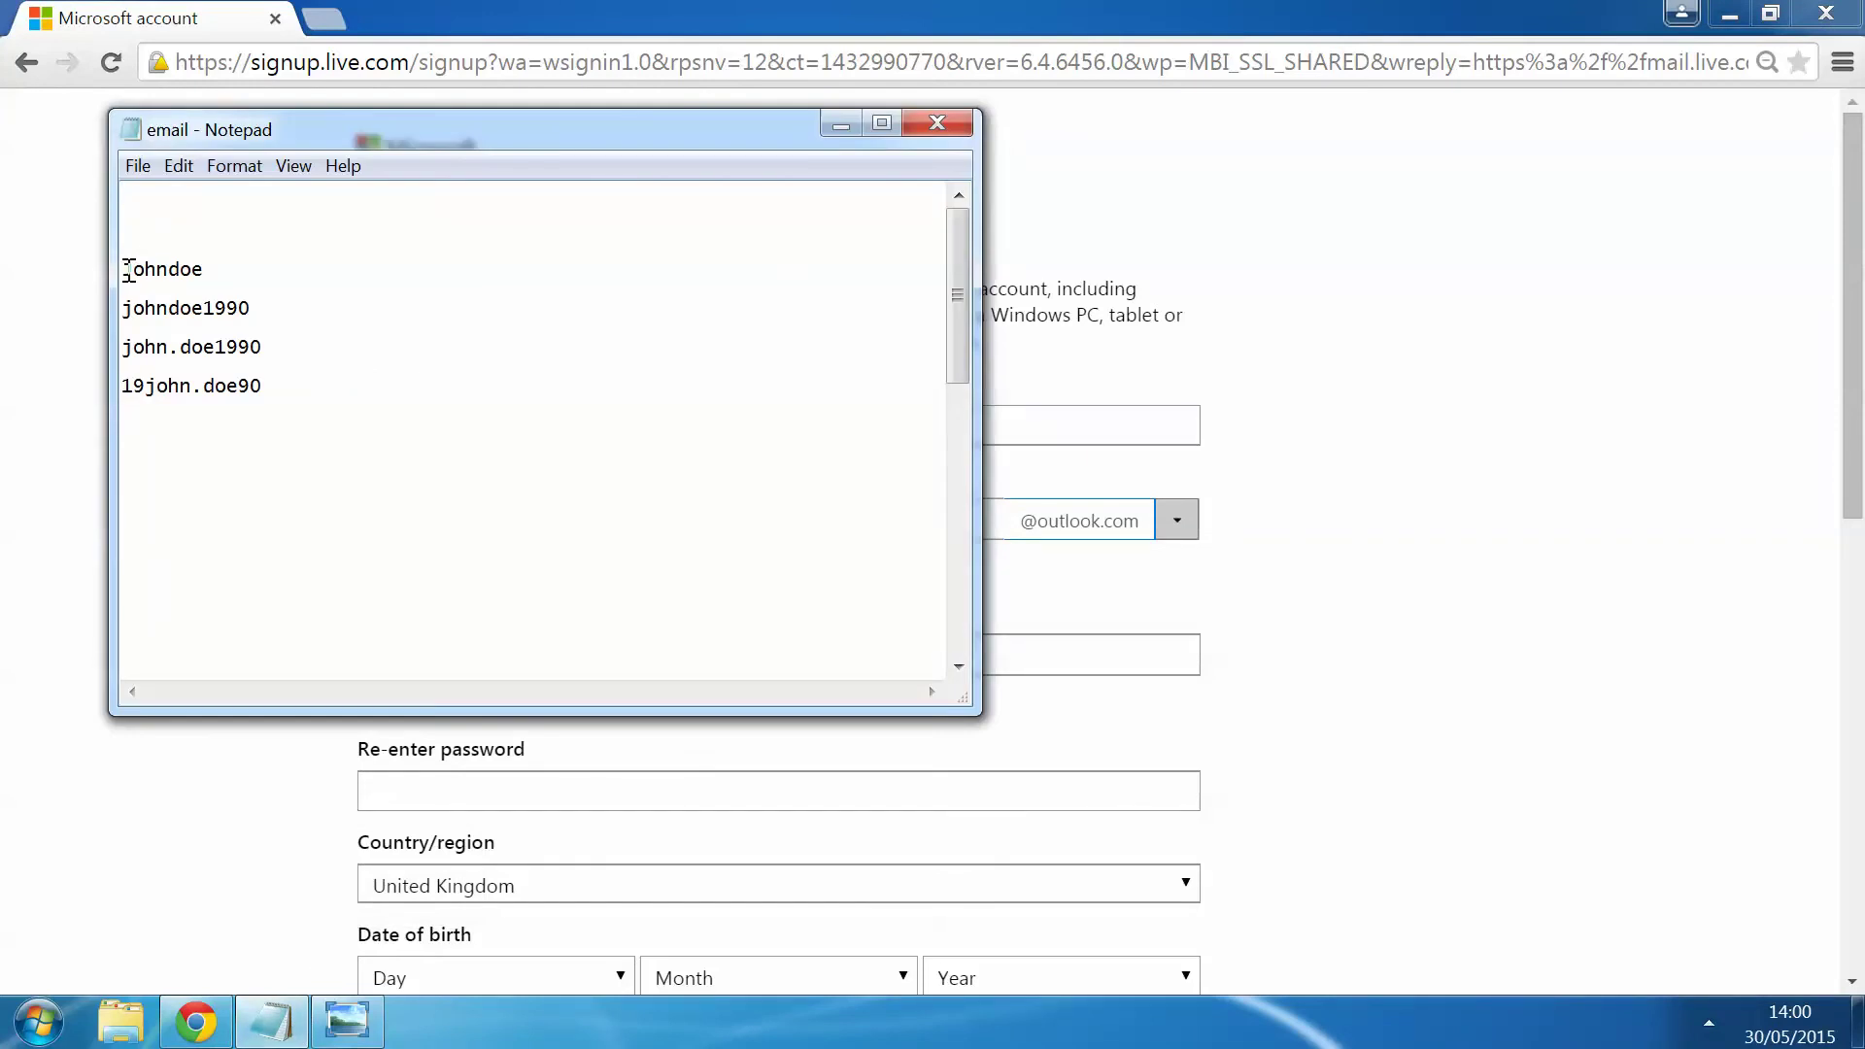
{"action": "left_click_drag", "start_coordinate": [128, 269], "coordinate": [199, 269]}
{"action": "left_click", "coordinate": [233, 273]}
{"action": "left_click", "coordinate": [180, 346]}
Step: Enter the chosen username and change its address domain to hotmail.com
{"action": "left_click", "coordinate": [835, 124]}
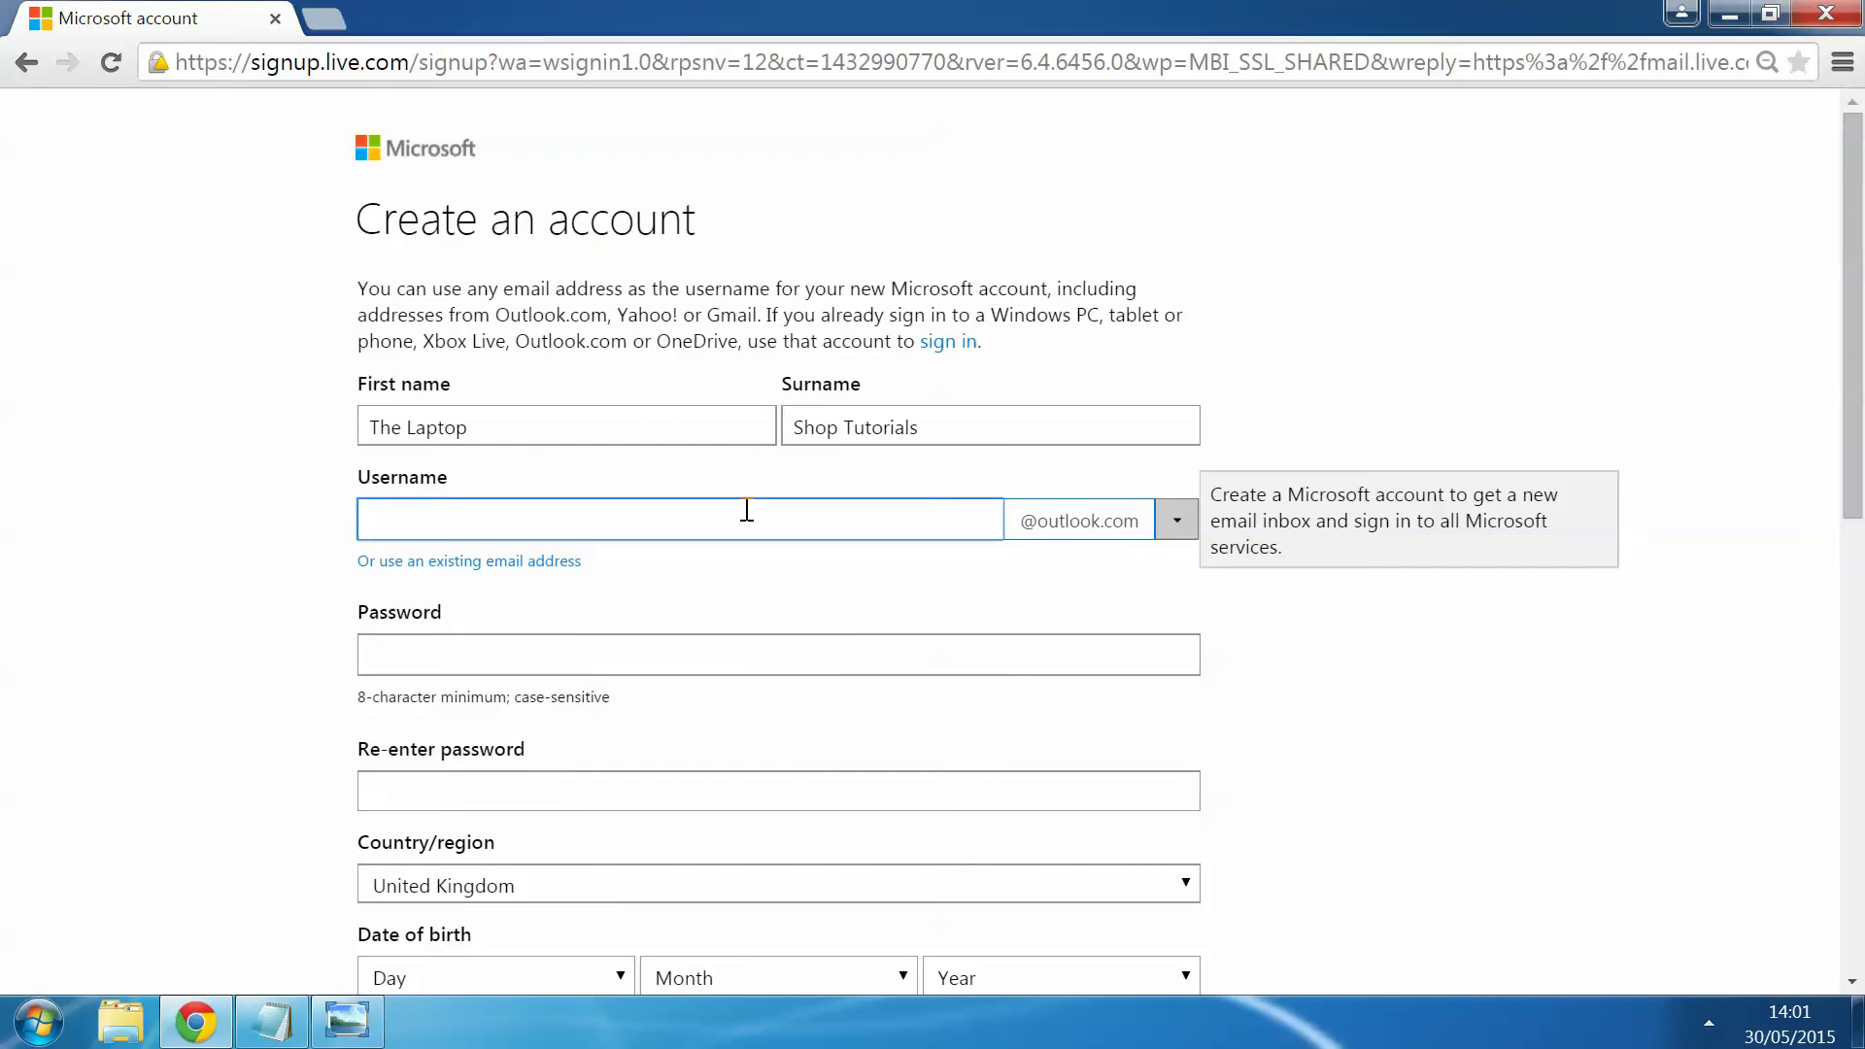
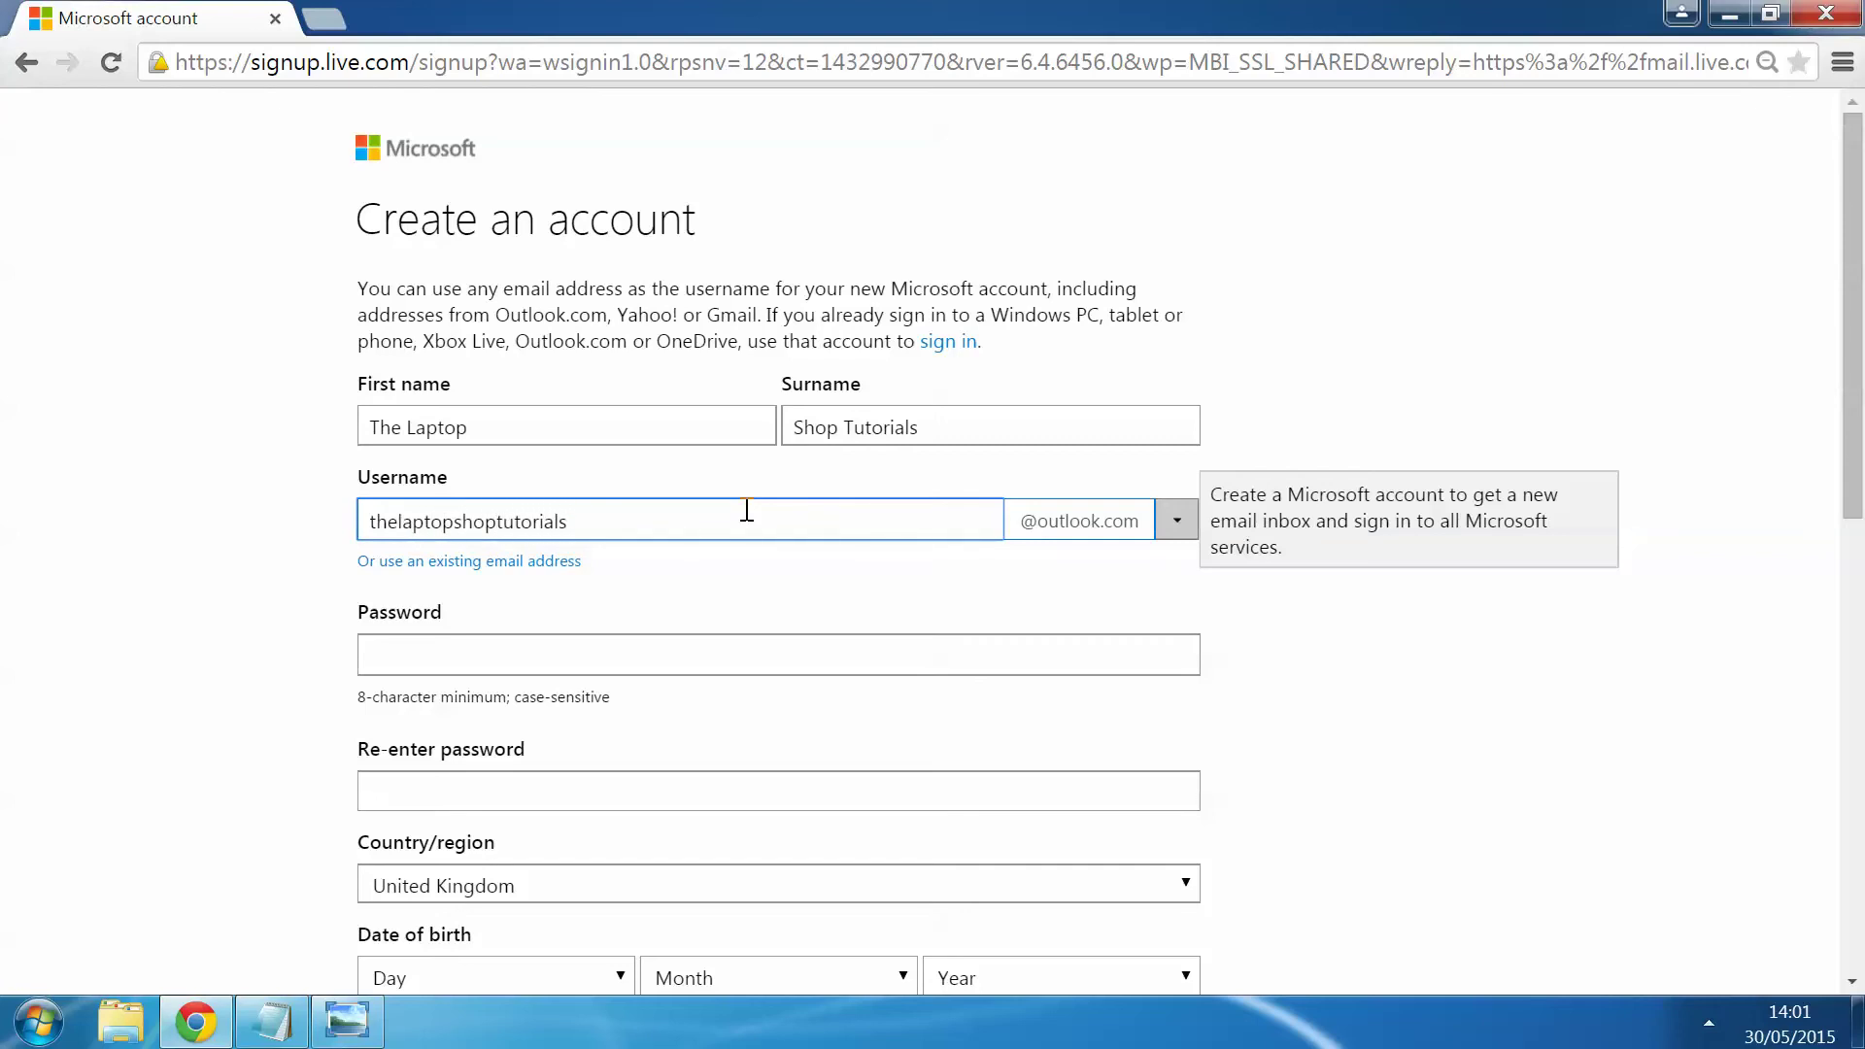
{"action": "key", "text": "Tab"}
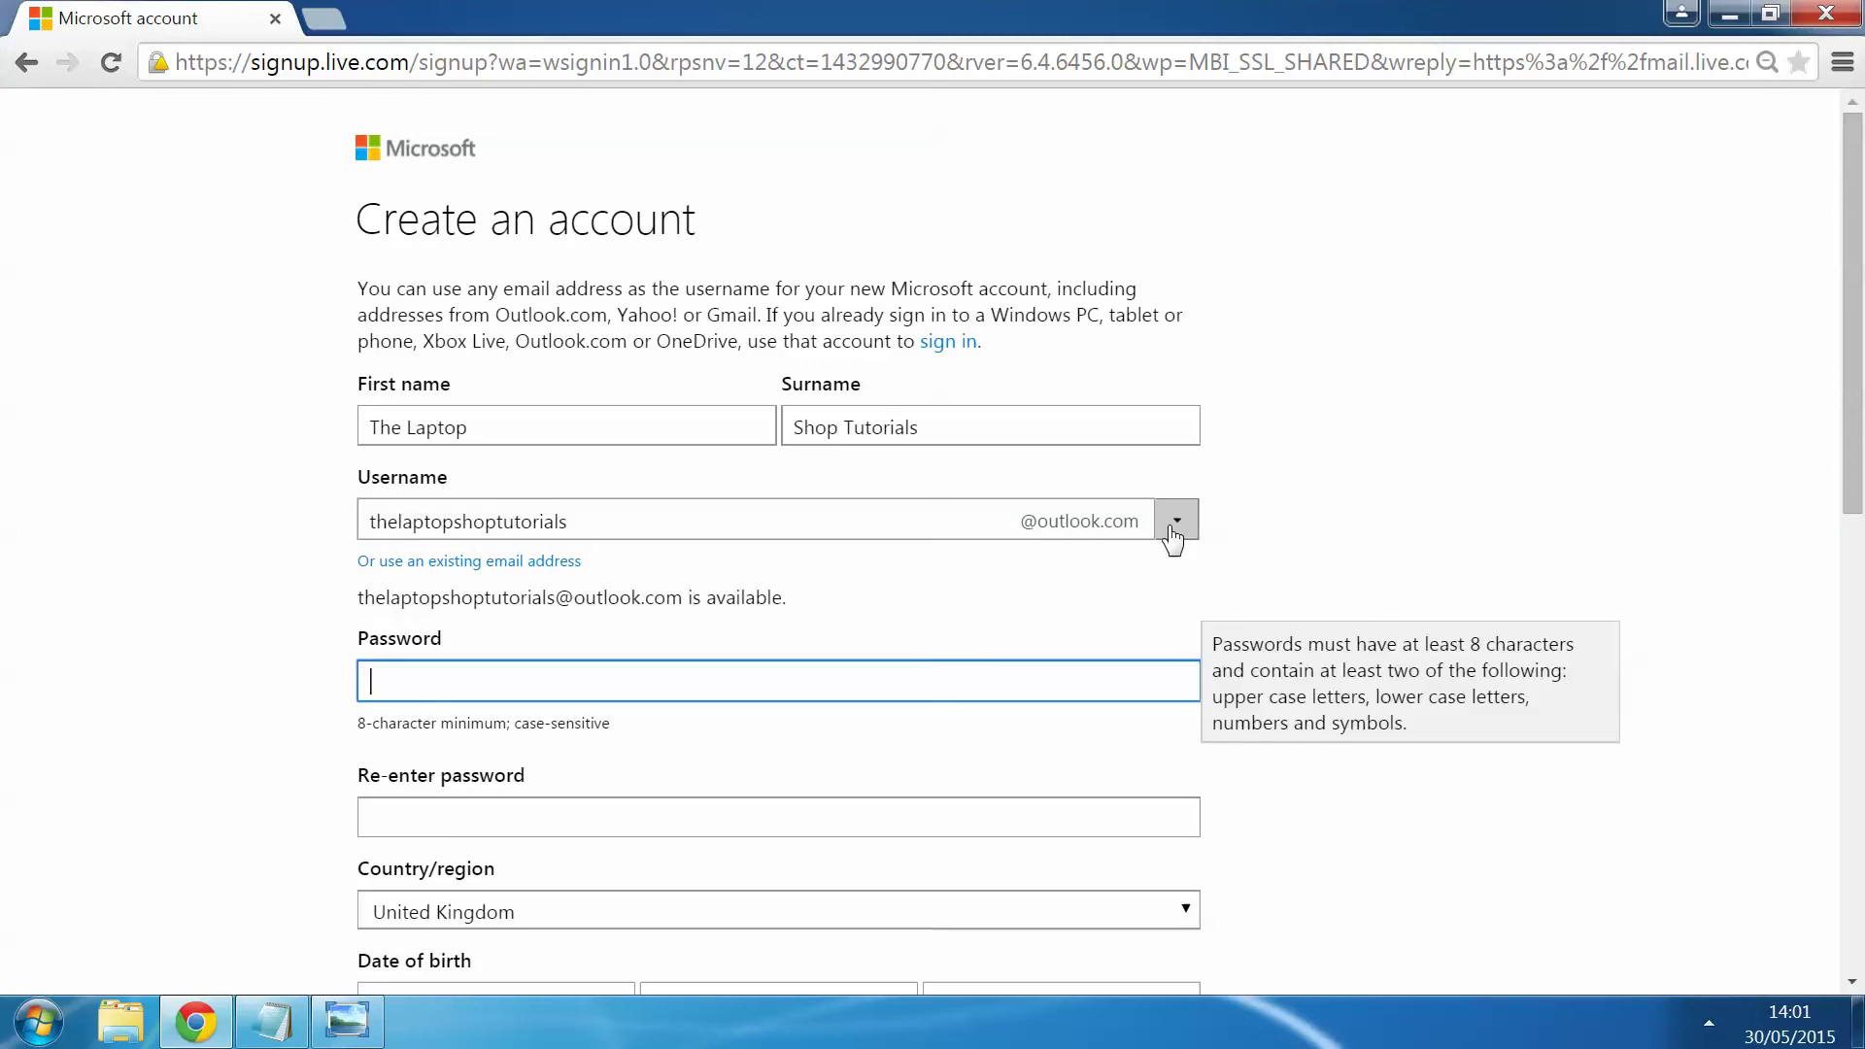
{"action": "left_click", "coordinate": [1173, 530]}
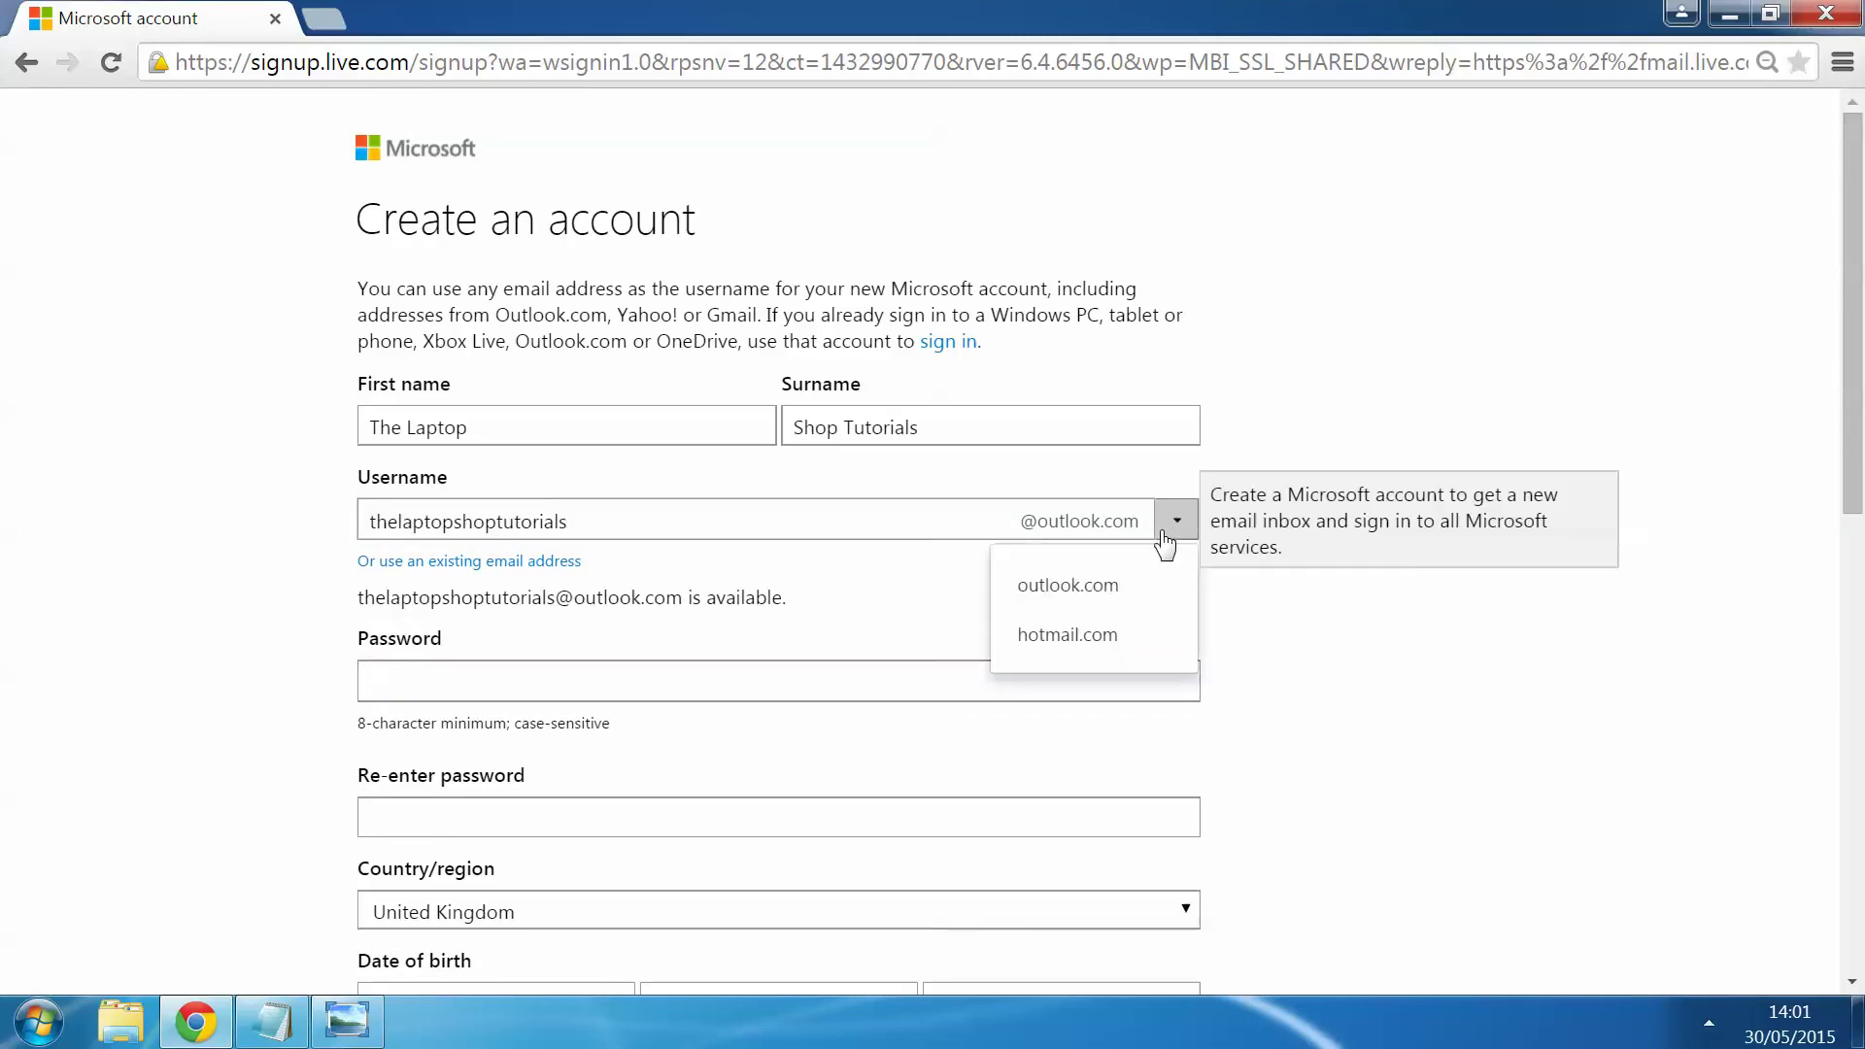
{"action": "left_click", "coordinate": [1124, 641]}
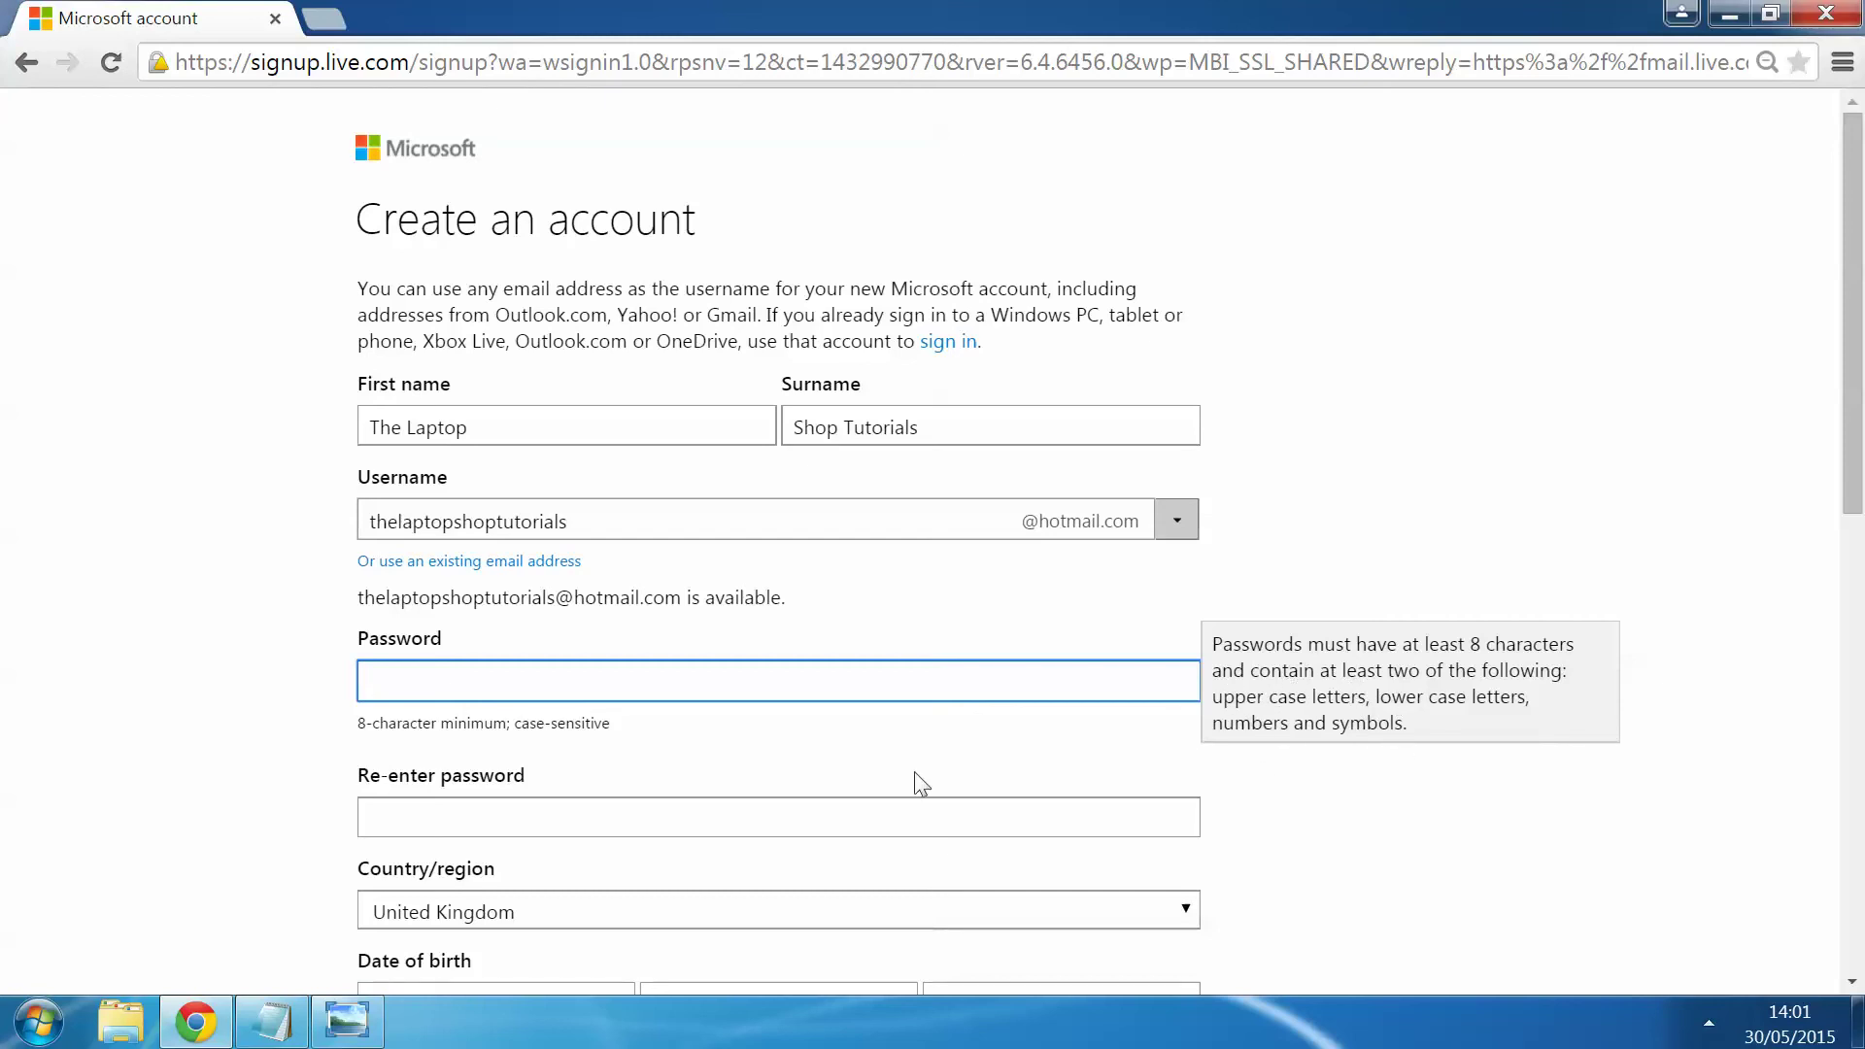
Step: Show the Notepad notes and highlight two of the example passwords
{"action": "left_click", "coordinate": [272, 1021]}
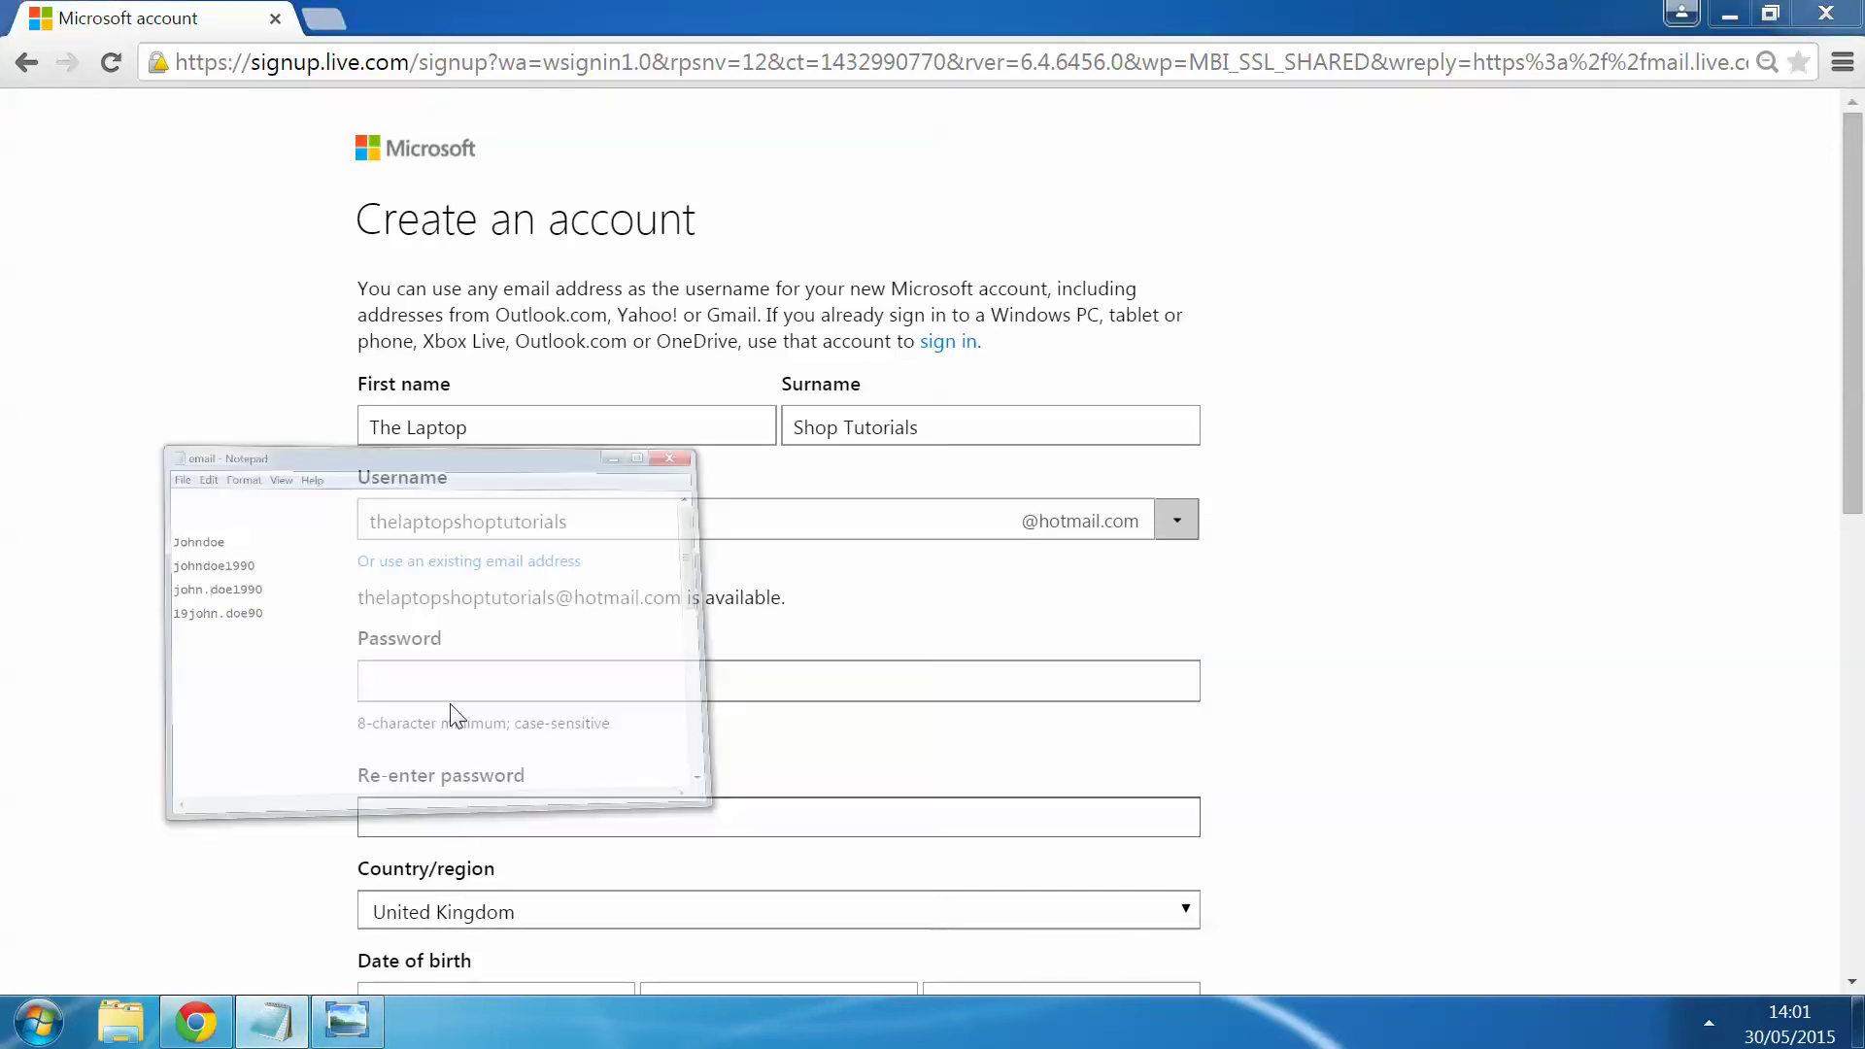
{"action": "scroll", "coordinate": [547, 580], "scroll_direction": "down", "scroll_amount": 5}
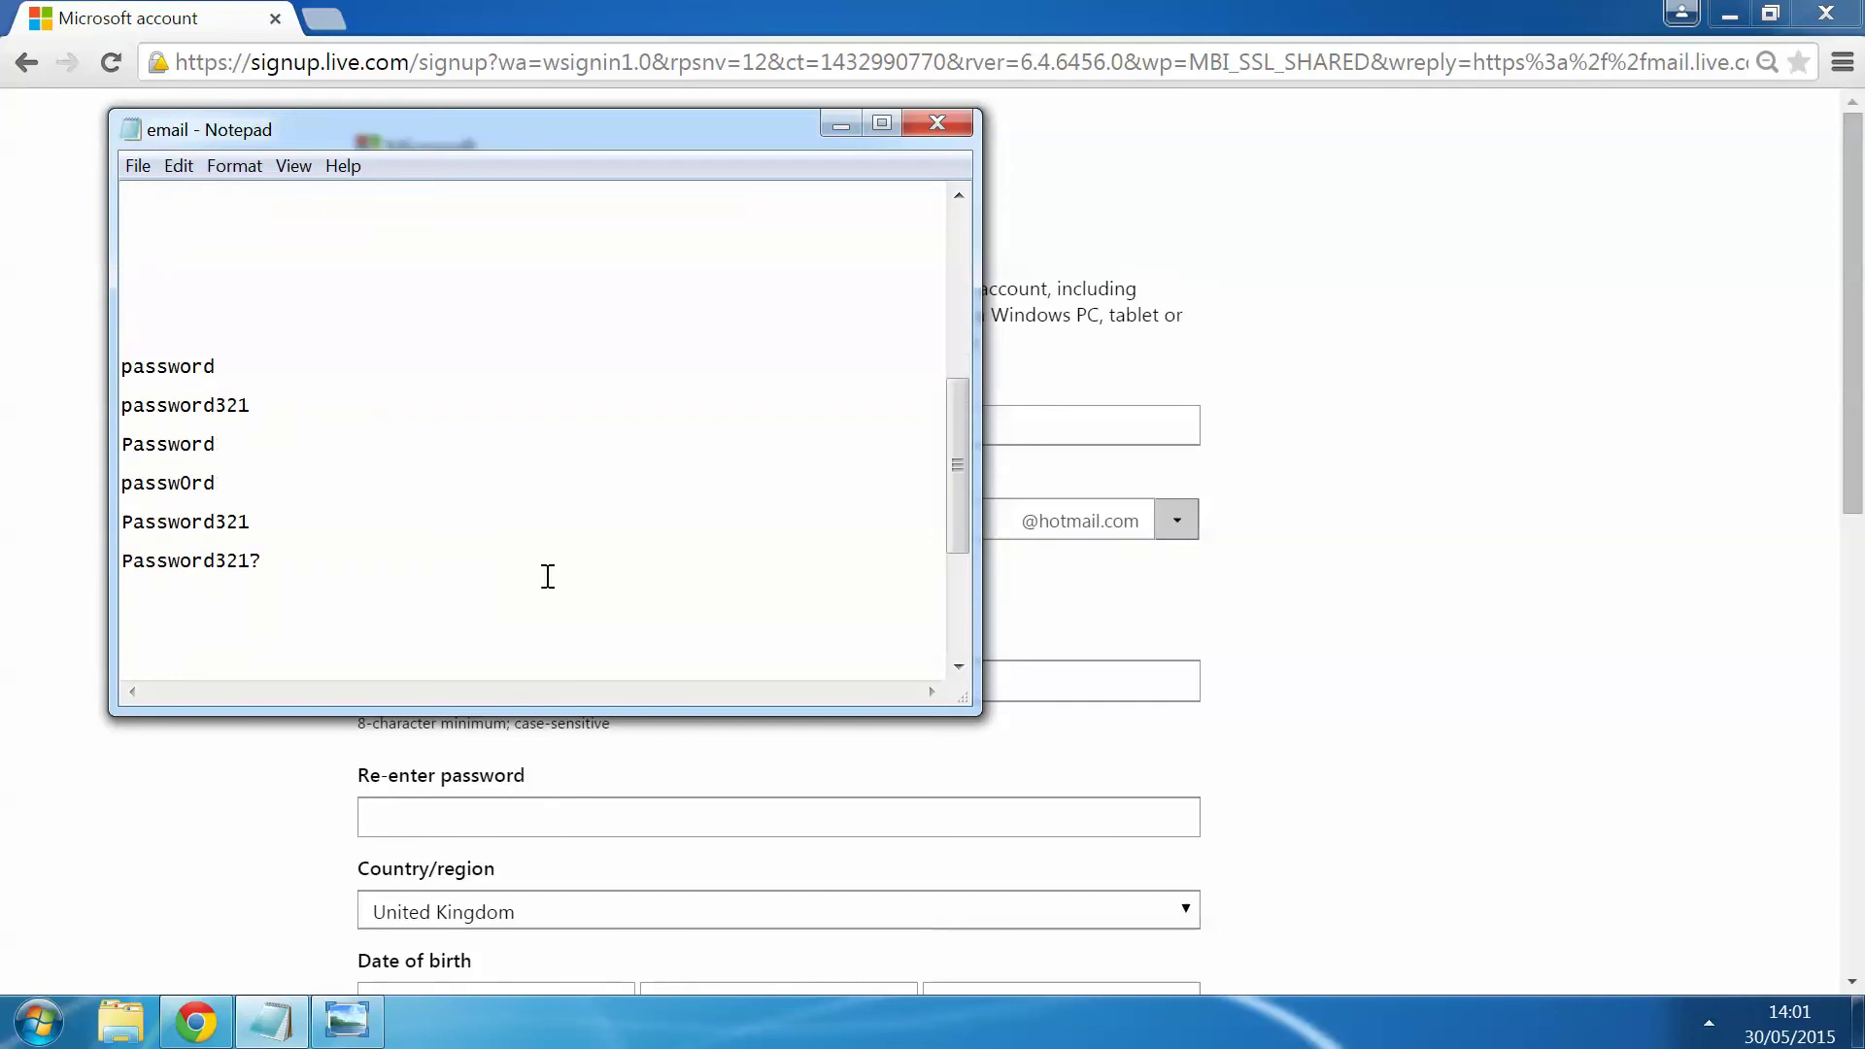
{"action": "left_click_drag", "start_coordinate": [237, 365], "coordinate": [117, 365]}
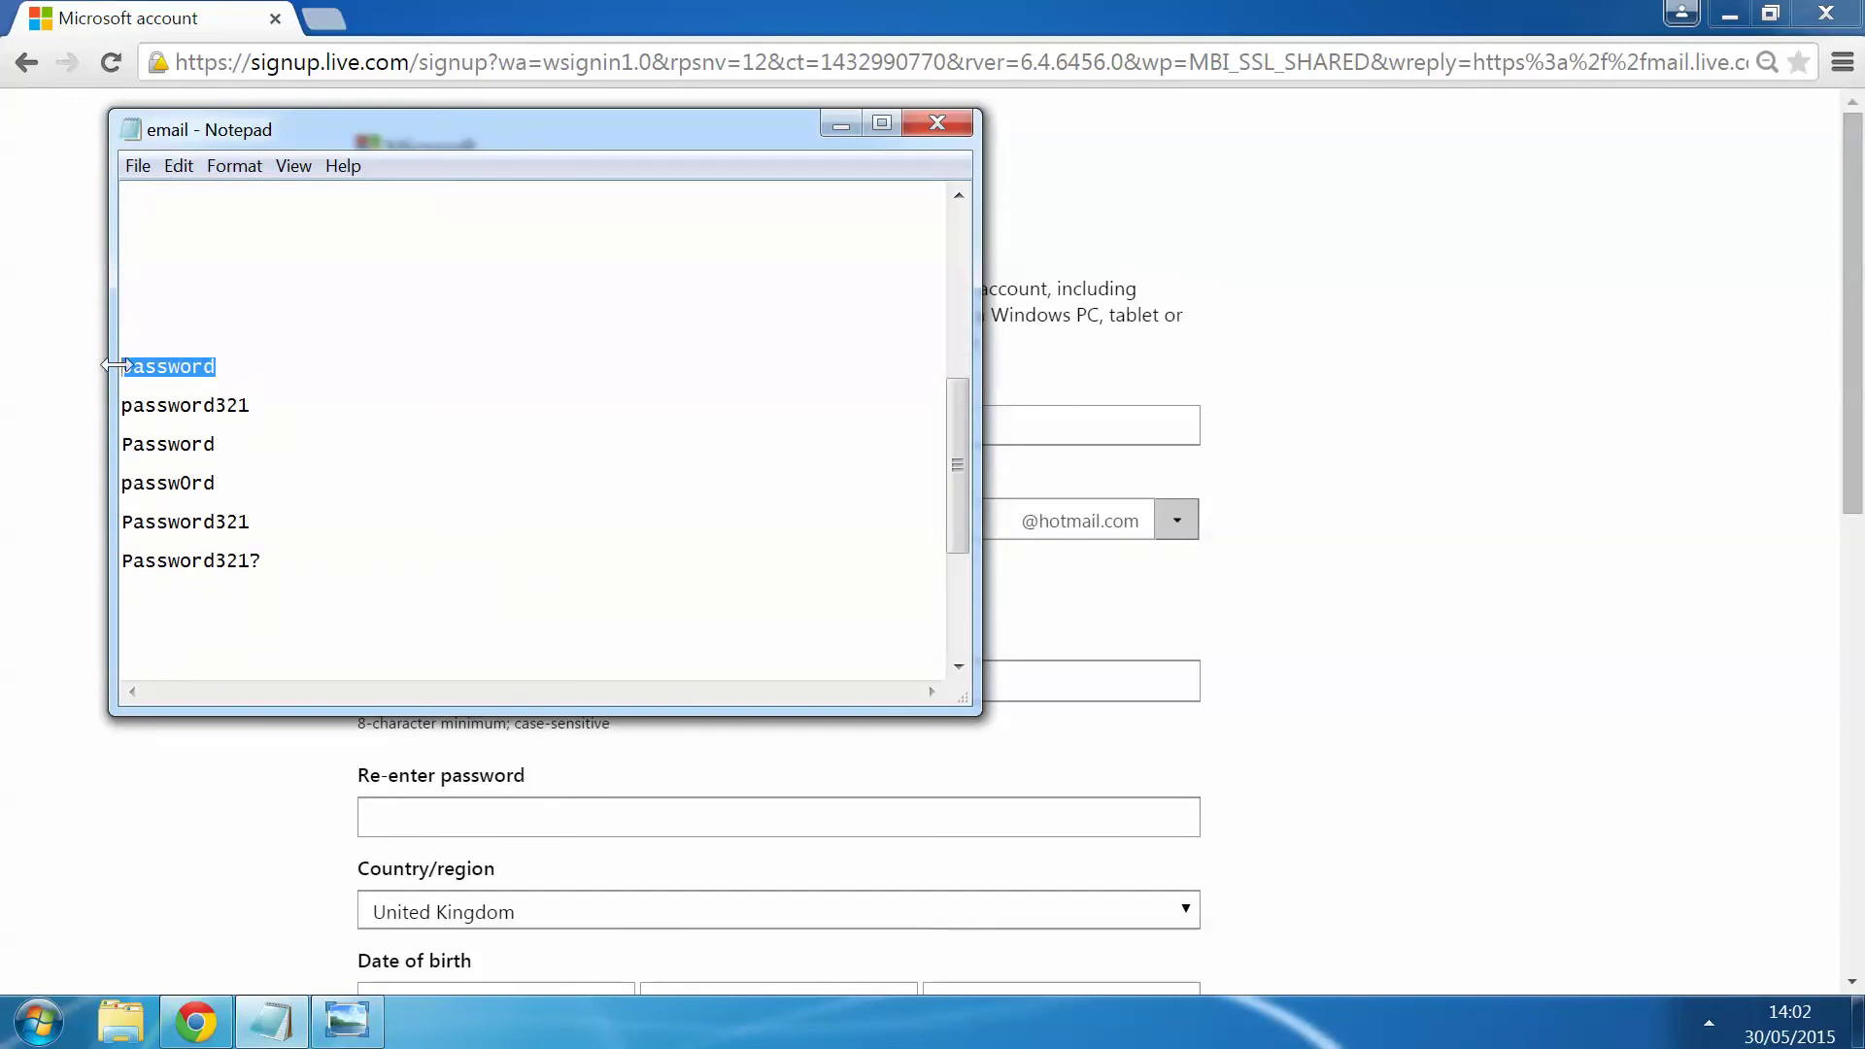
{"action": "left_click", "coordinate": [250, 373]}
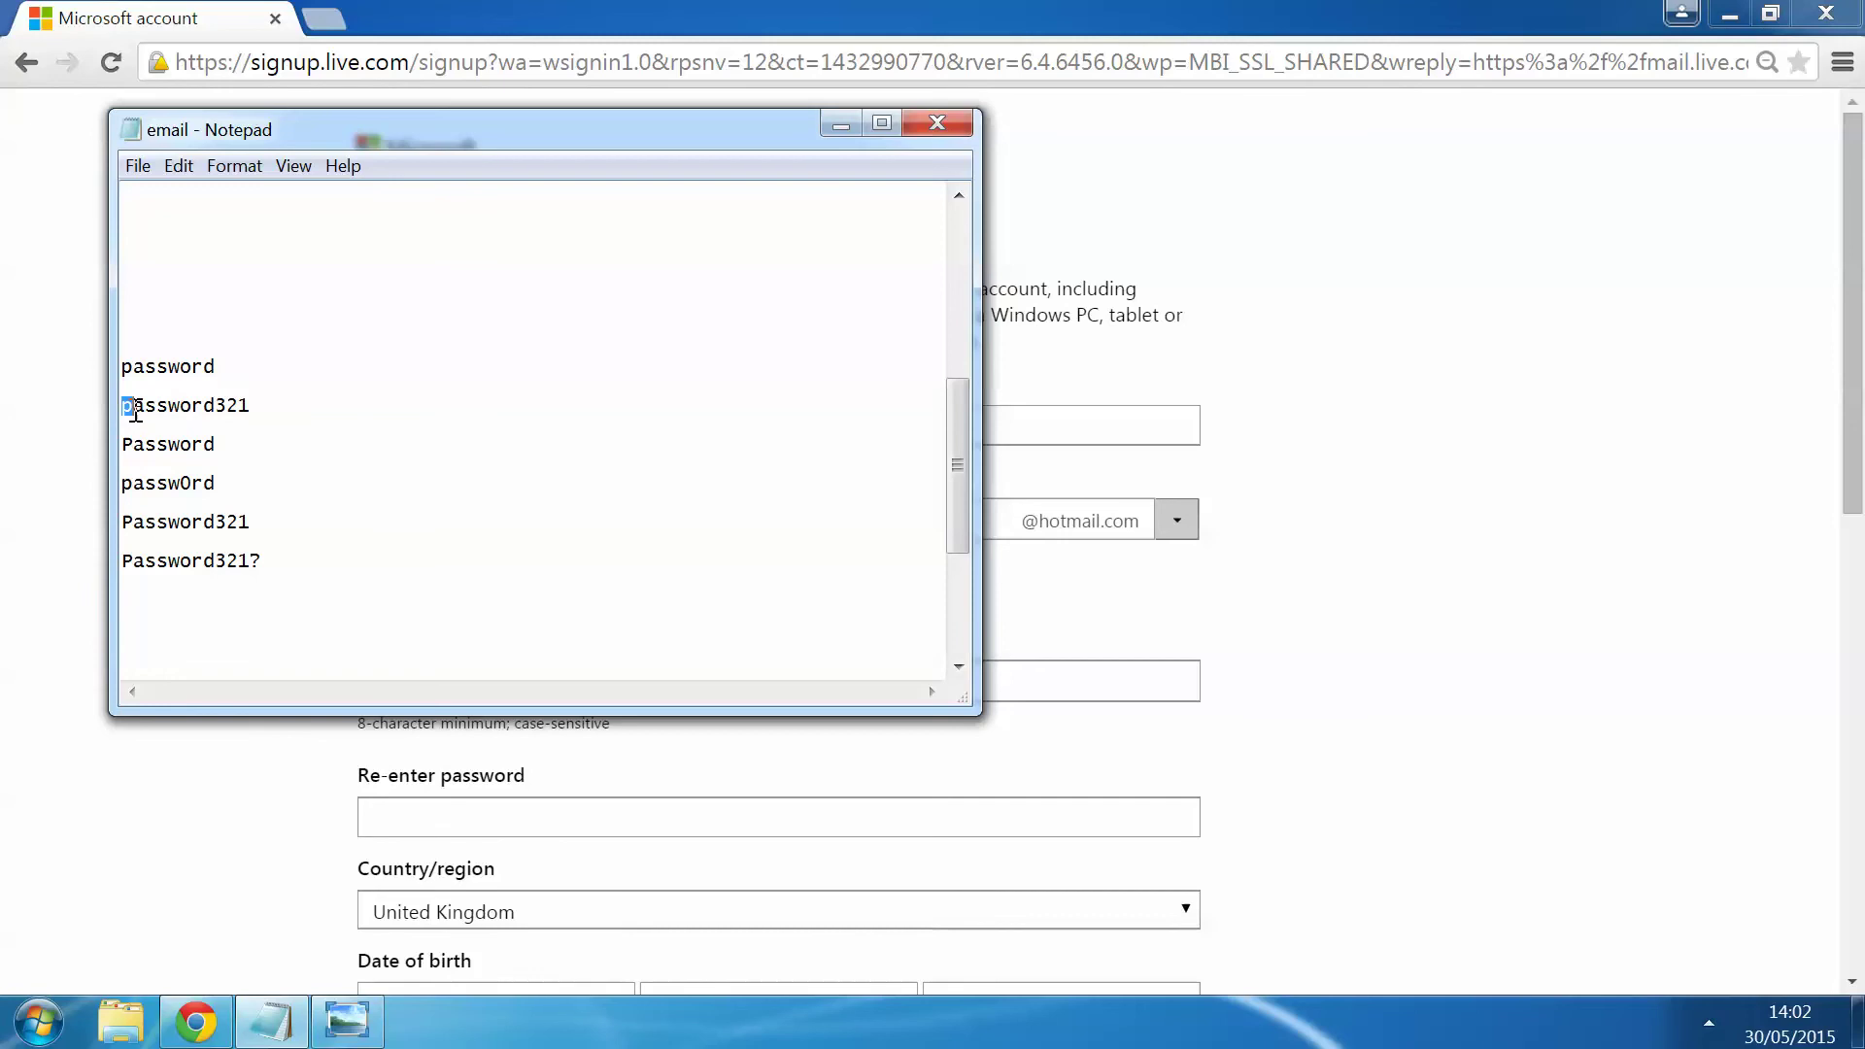
{"action": "left_click_drag", "start_coordinate": [124, 405], "coordinate": [216, 405]}
{"action": "left_click", "coordinate": [290, 418]}
Step: Enter the account password and re-enter it in the confirmation field
{"action": "left_click", "coordinate": [841, 124]}
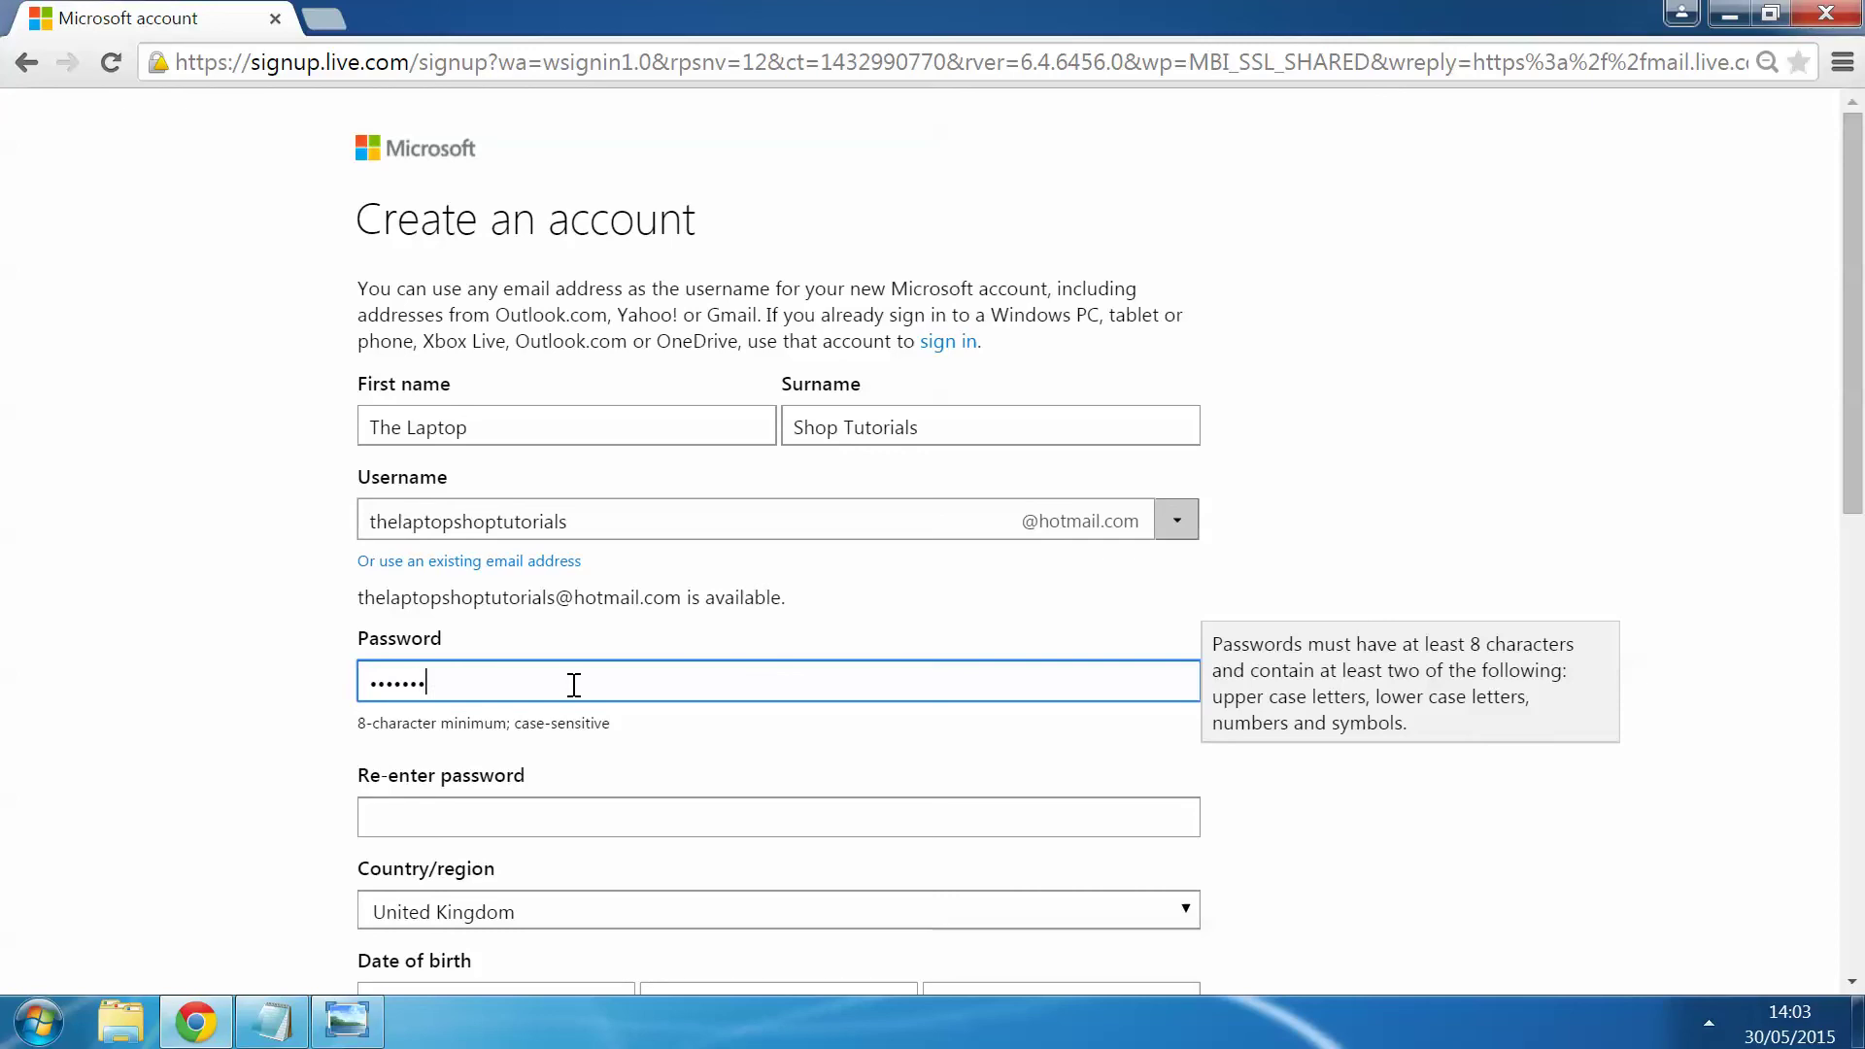
{"action": "key", "text": "Tab"}
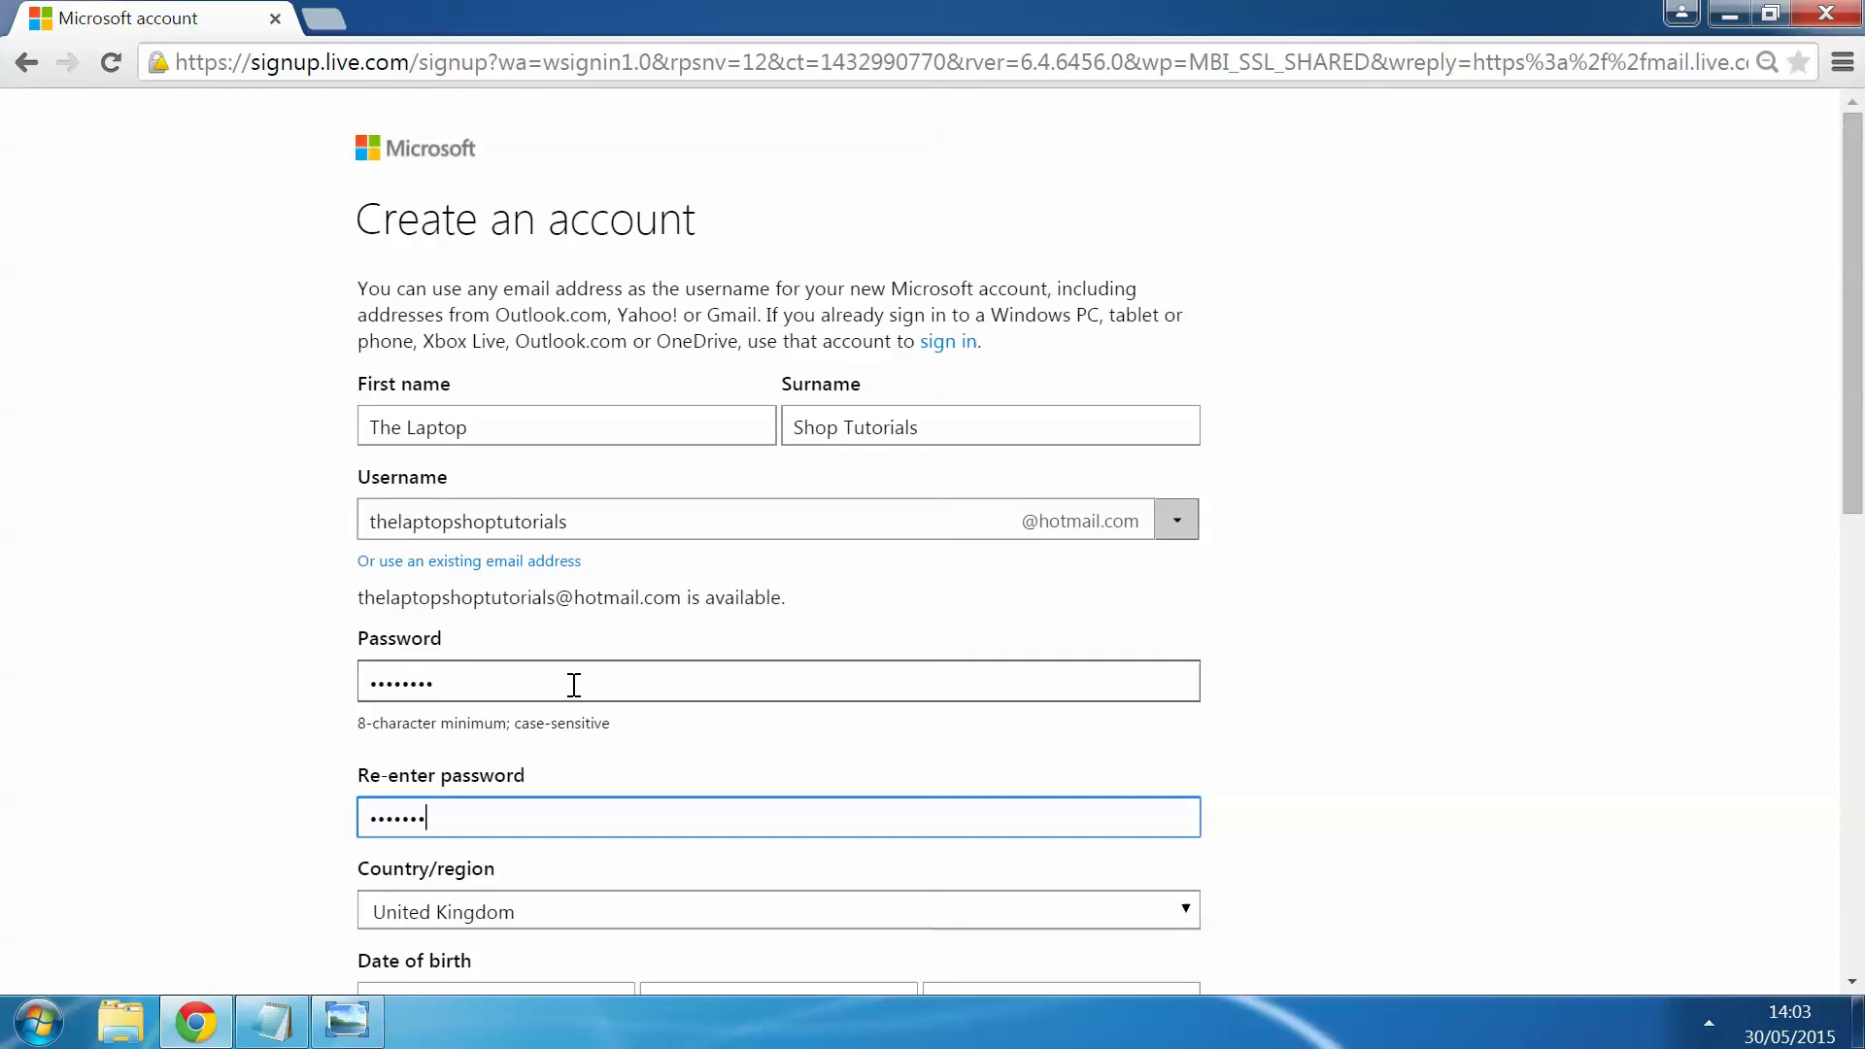
{"action": "left_click", "coordinate": [1536, 550]}
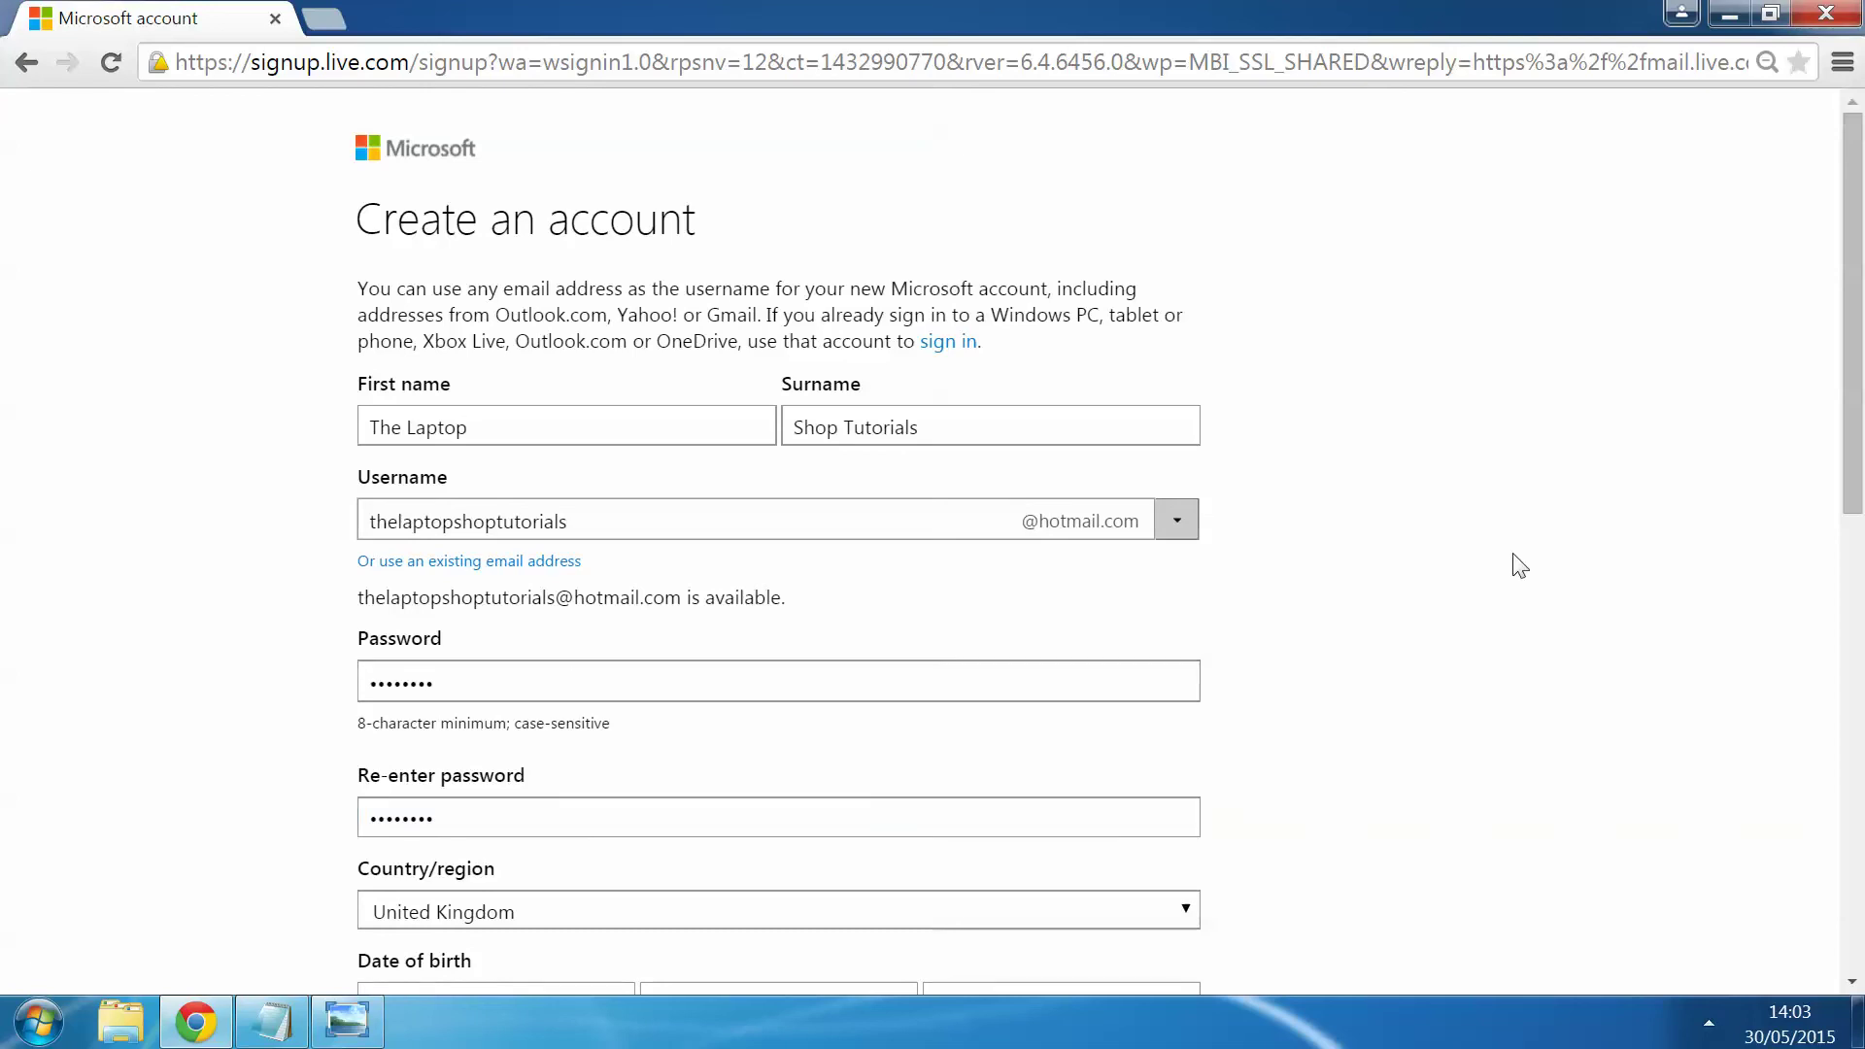
{"action": "scroll", "coordinate": [1518, 559], "scroll_direction": "down", "scroll_amount": 5}
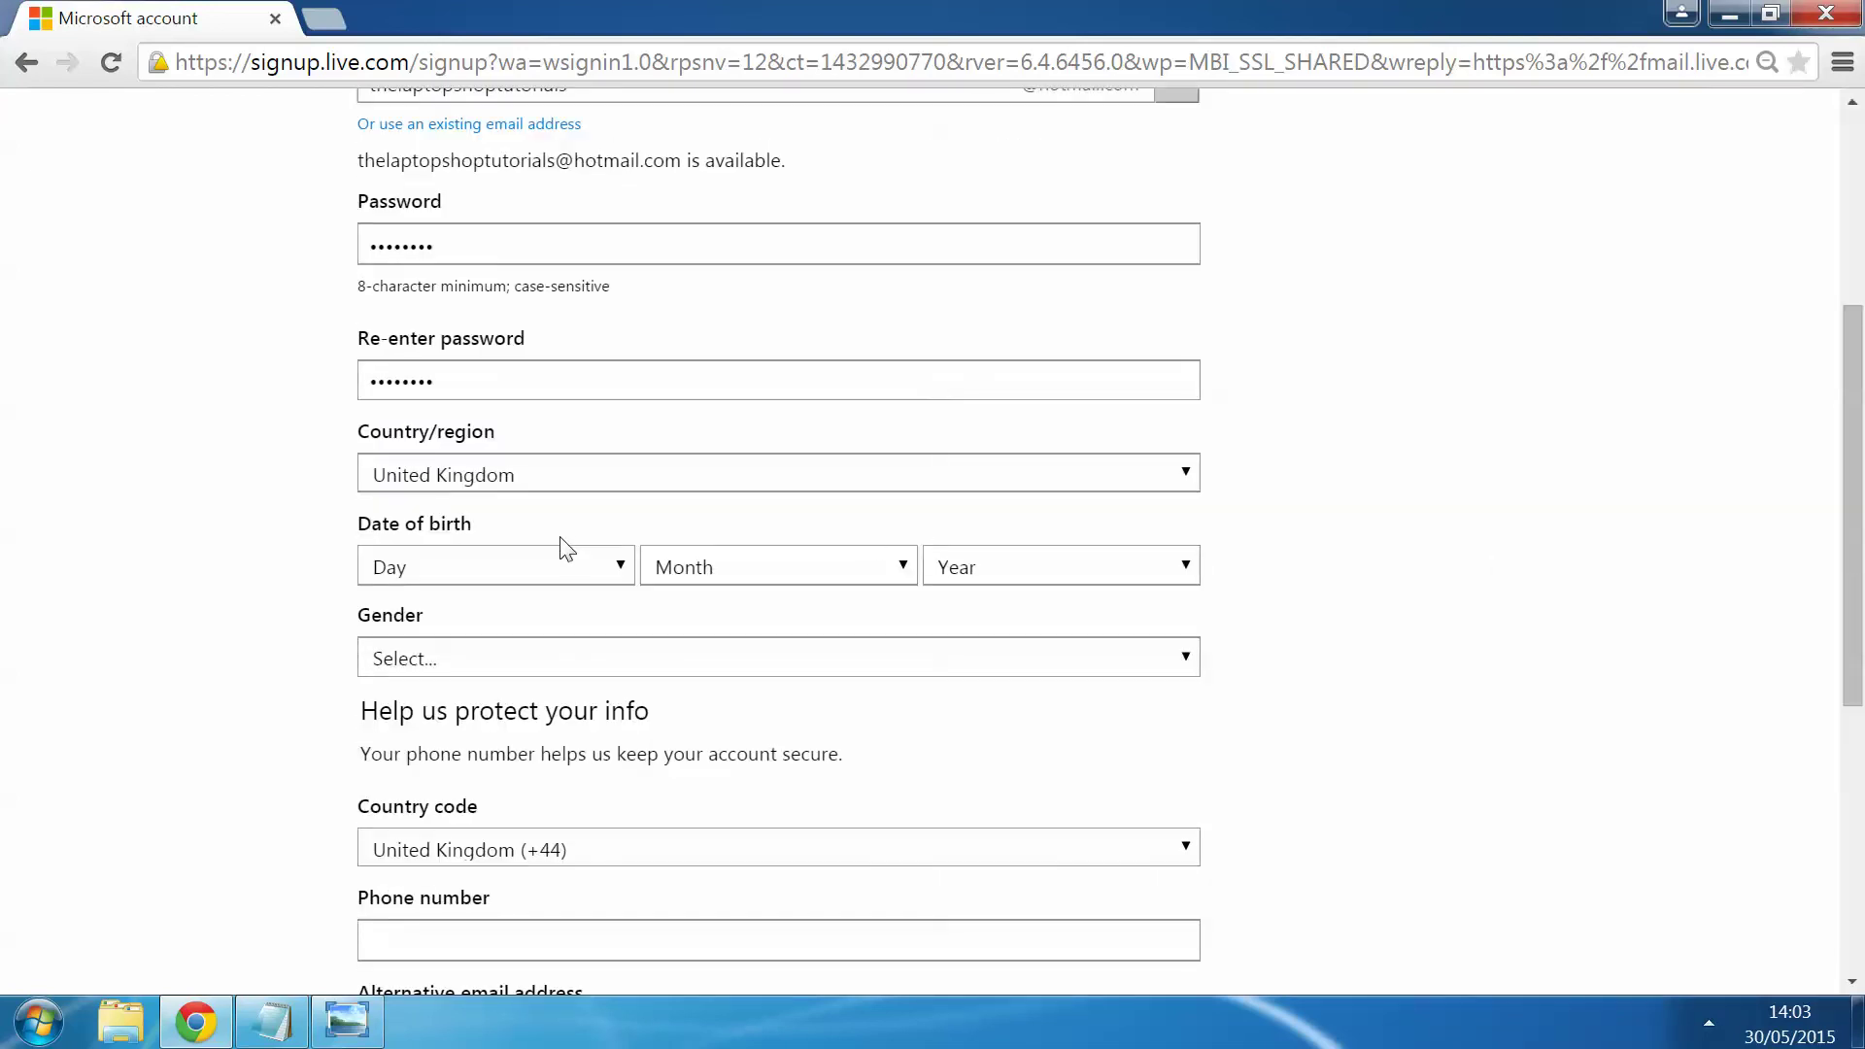
Step: Keep United Kingdom selected as the country/region
{"action": "left_click", "coordinate": [586, 478]}
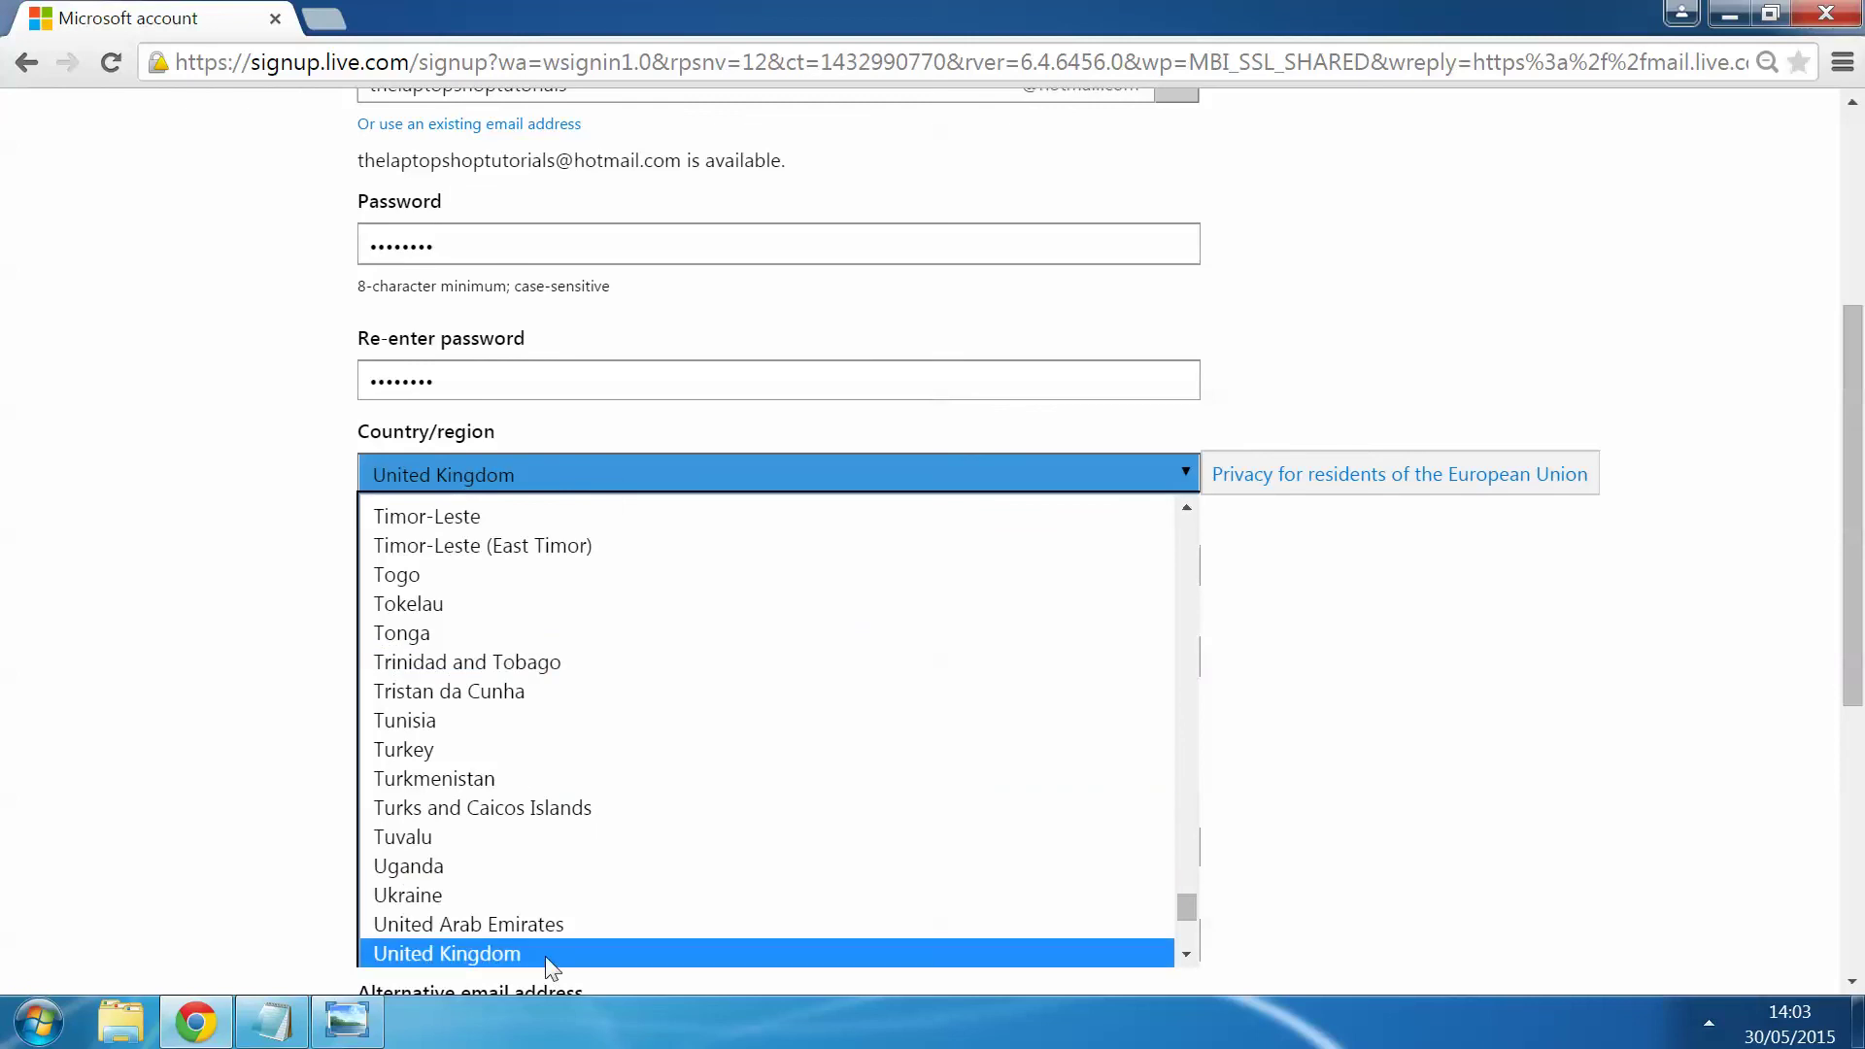
{"action": "scroll", "coordinate": [547, 767], "scroll_direction": "up", "scroll_amount": 20}
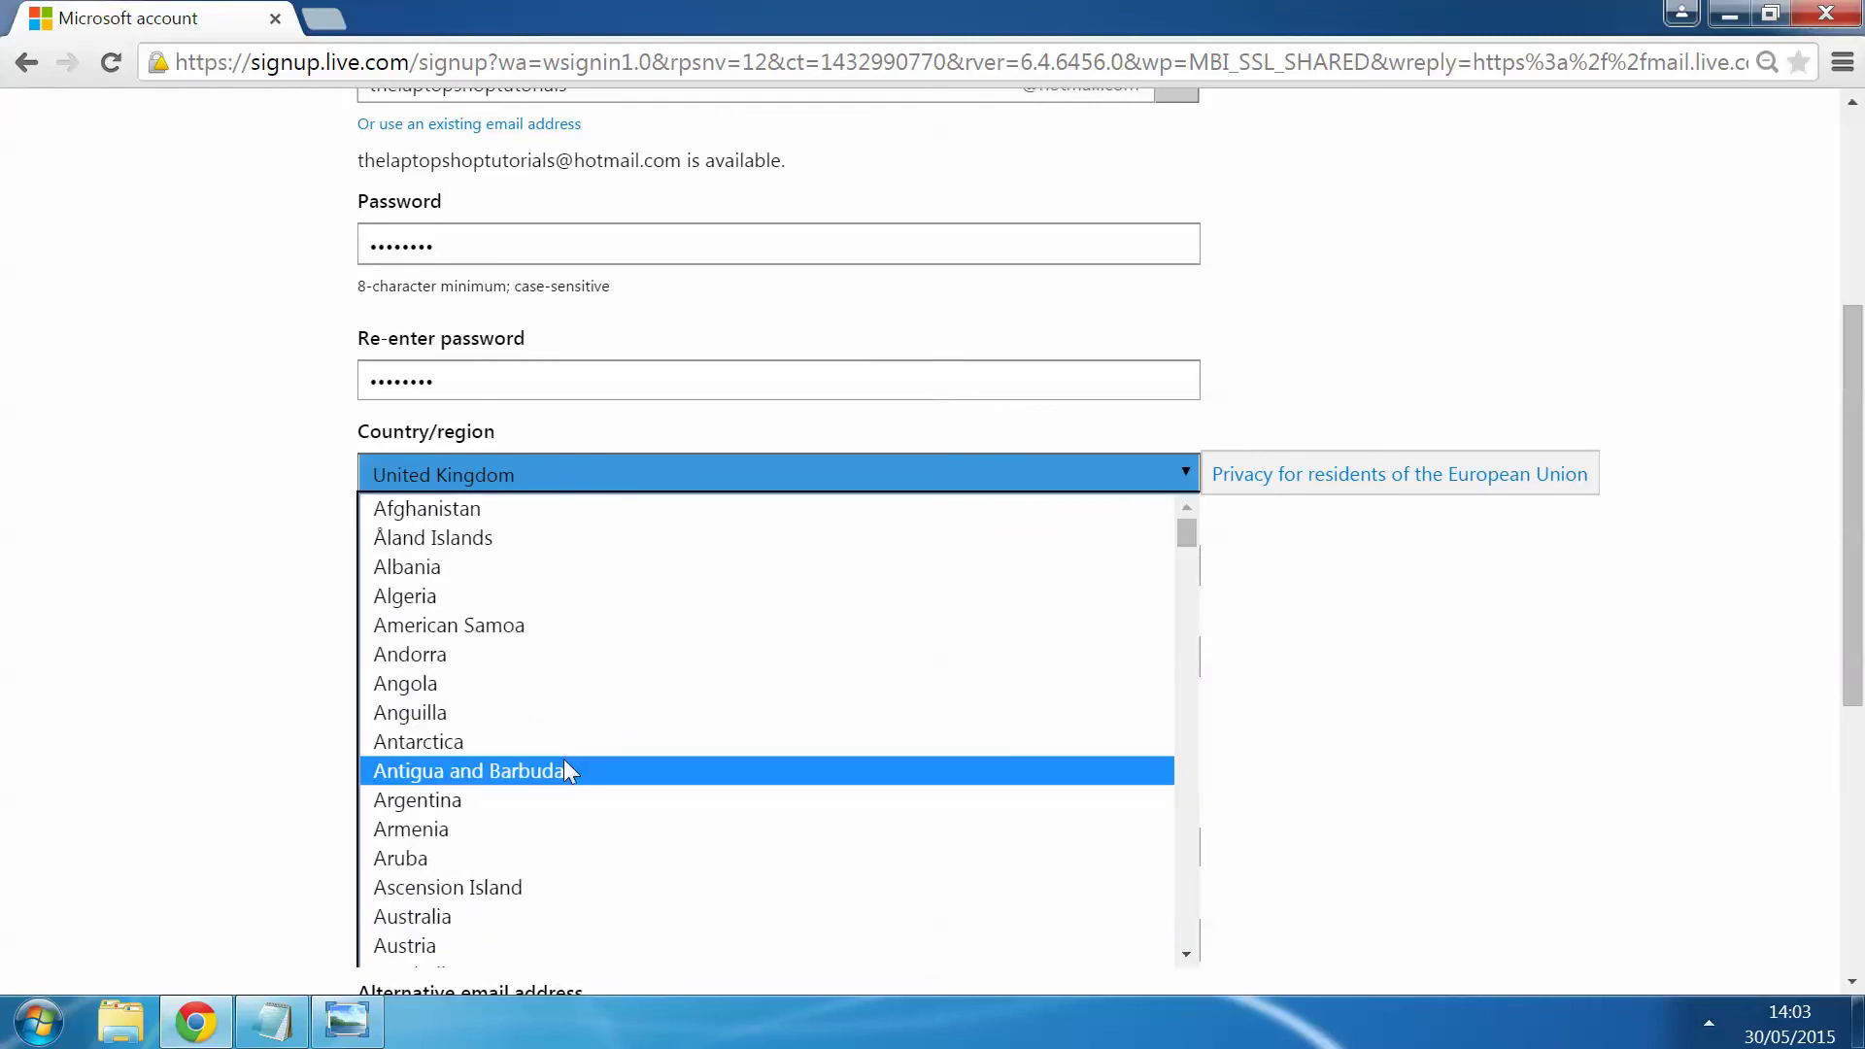
{"action": "scroll", "coordinate": [569, 759], "scroll_direction": "down", "scroll_amount": 20}
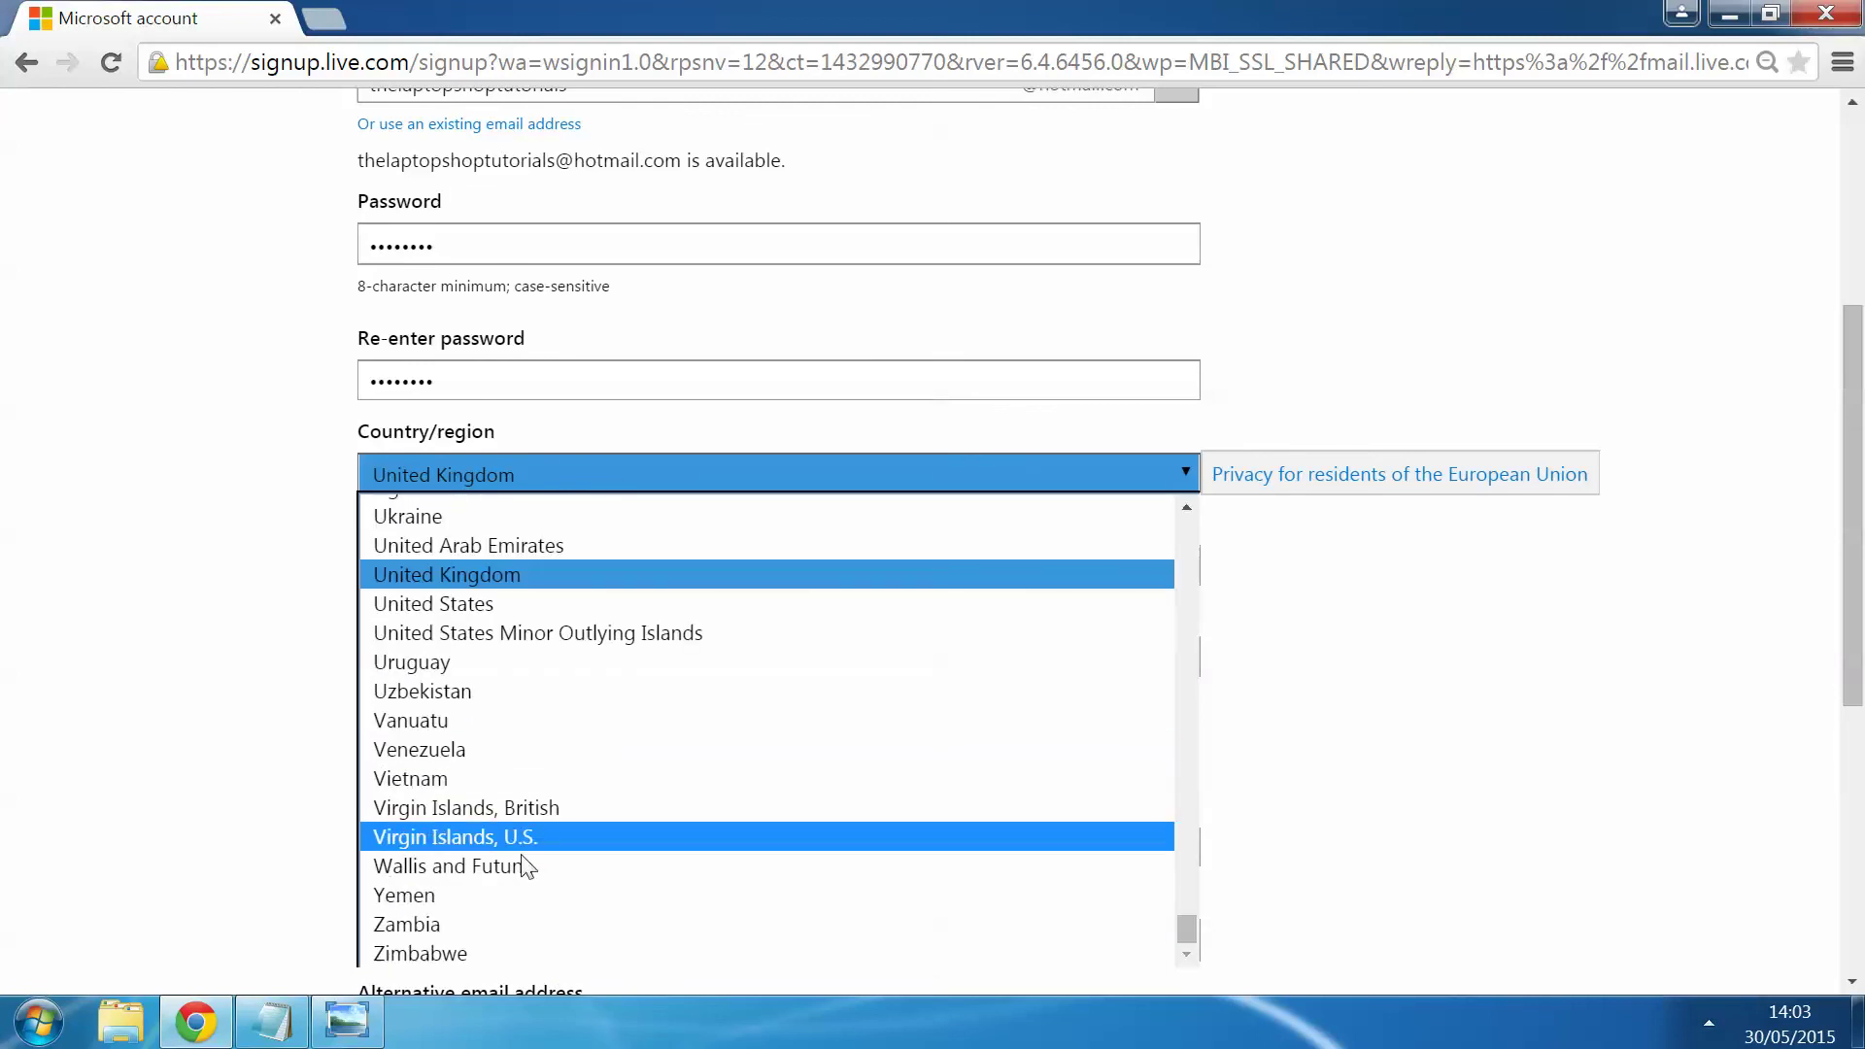
{"action": "left_click", "coordinate": [566, 575]}
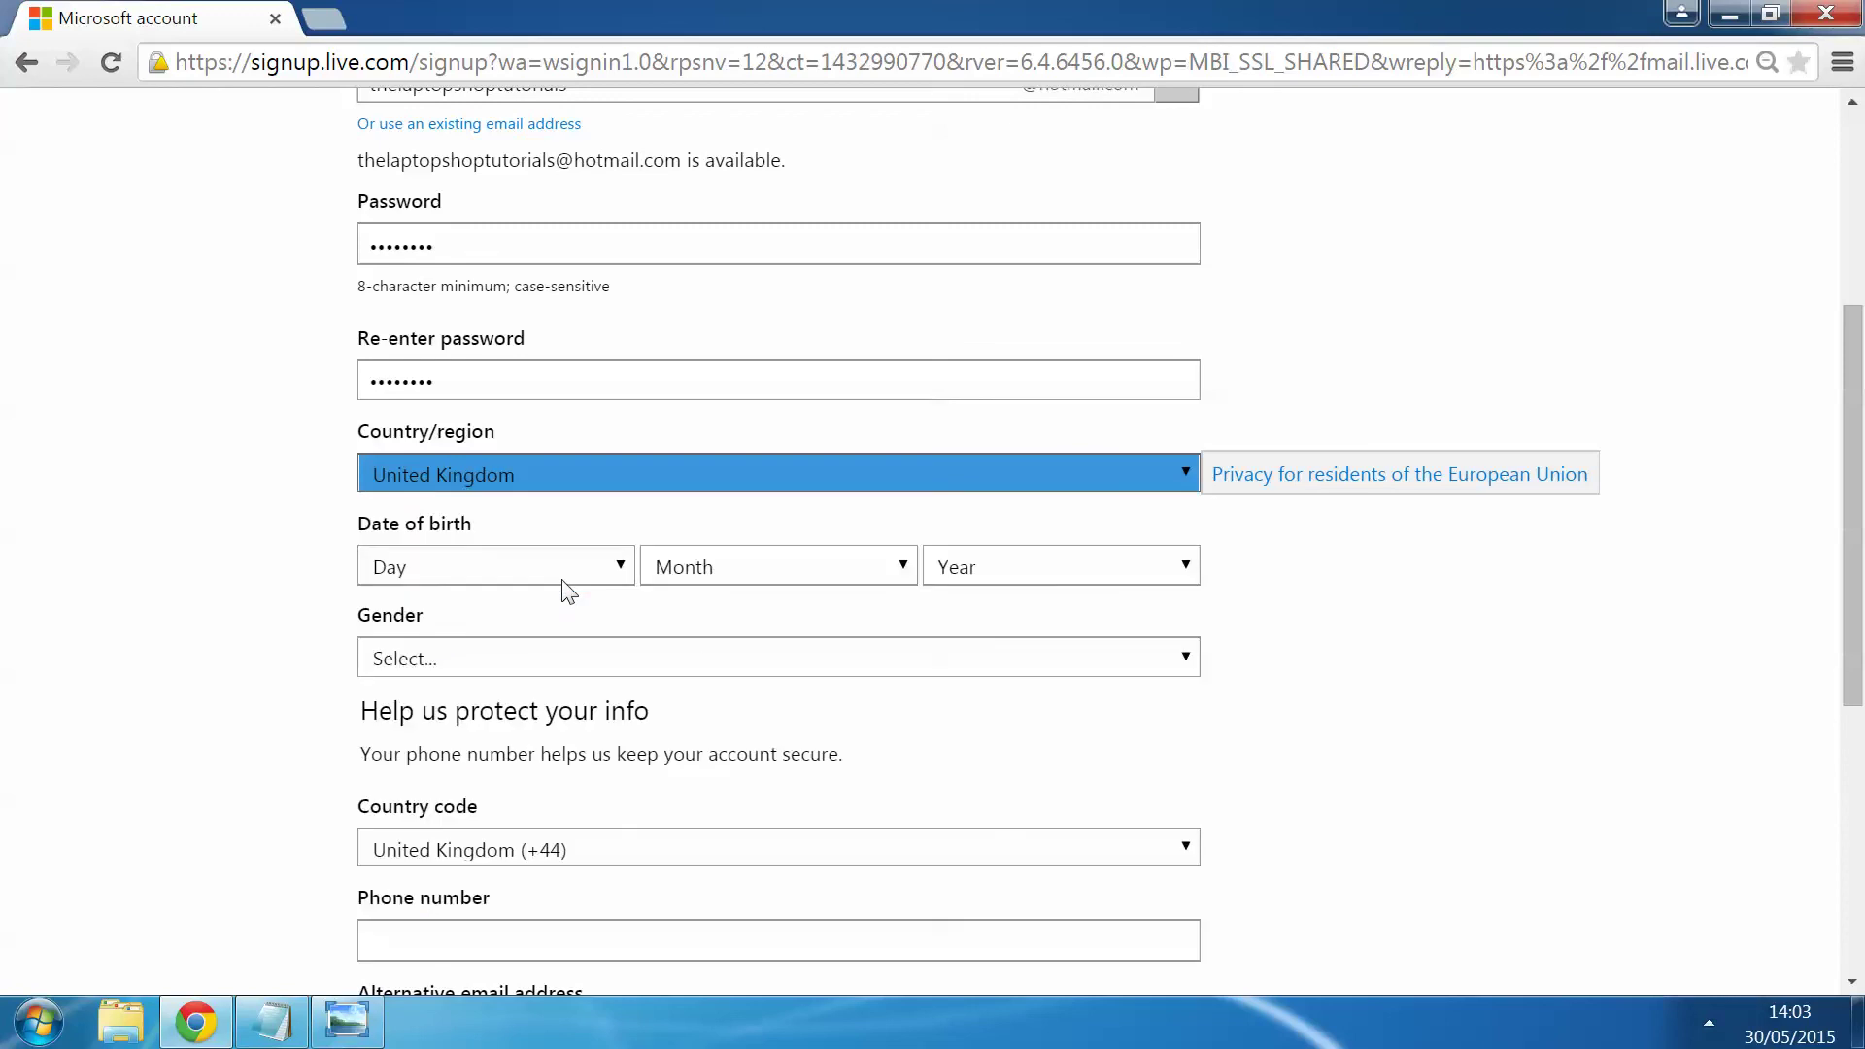
{"action": "left_click", "coordinate": [534, 571]}
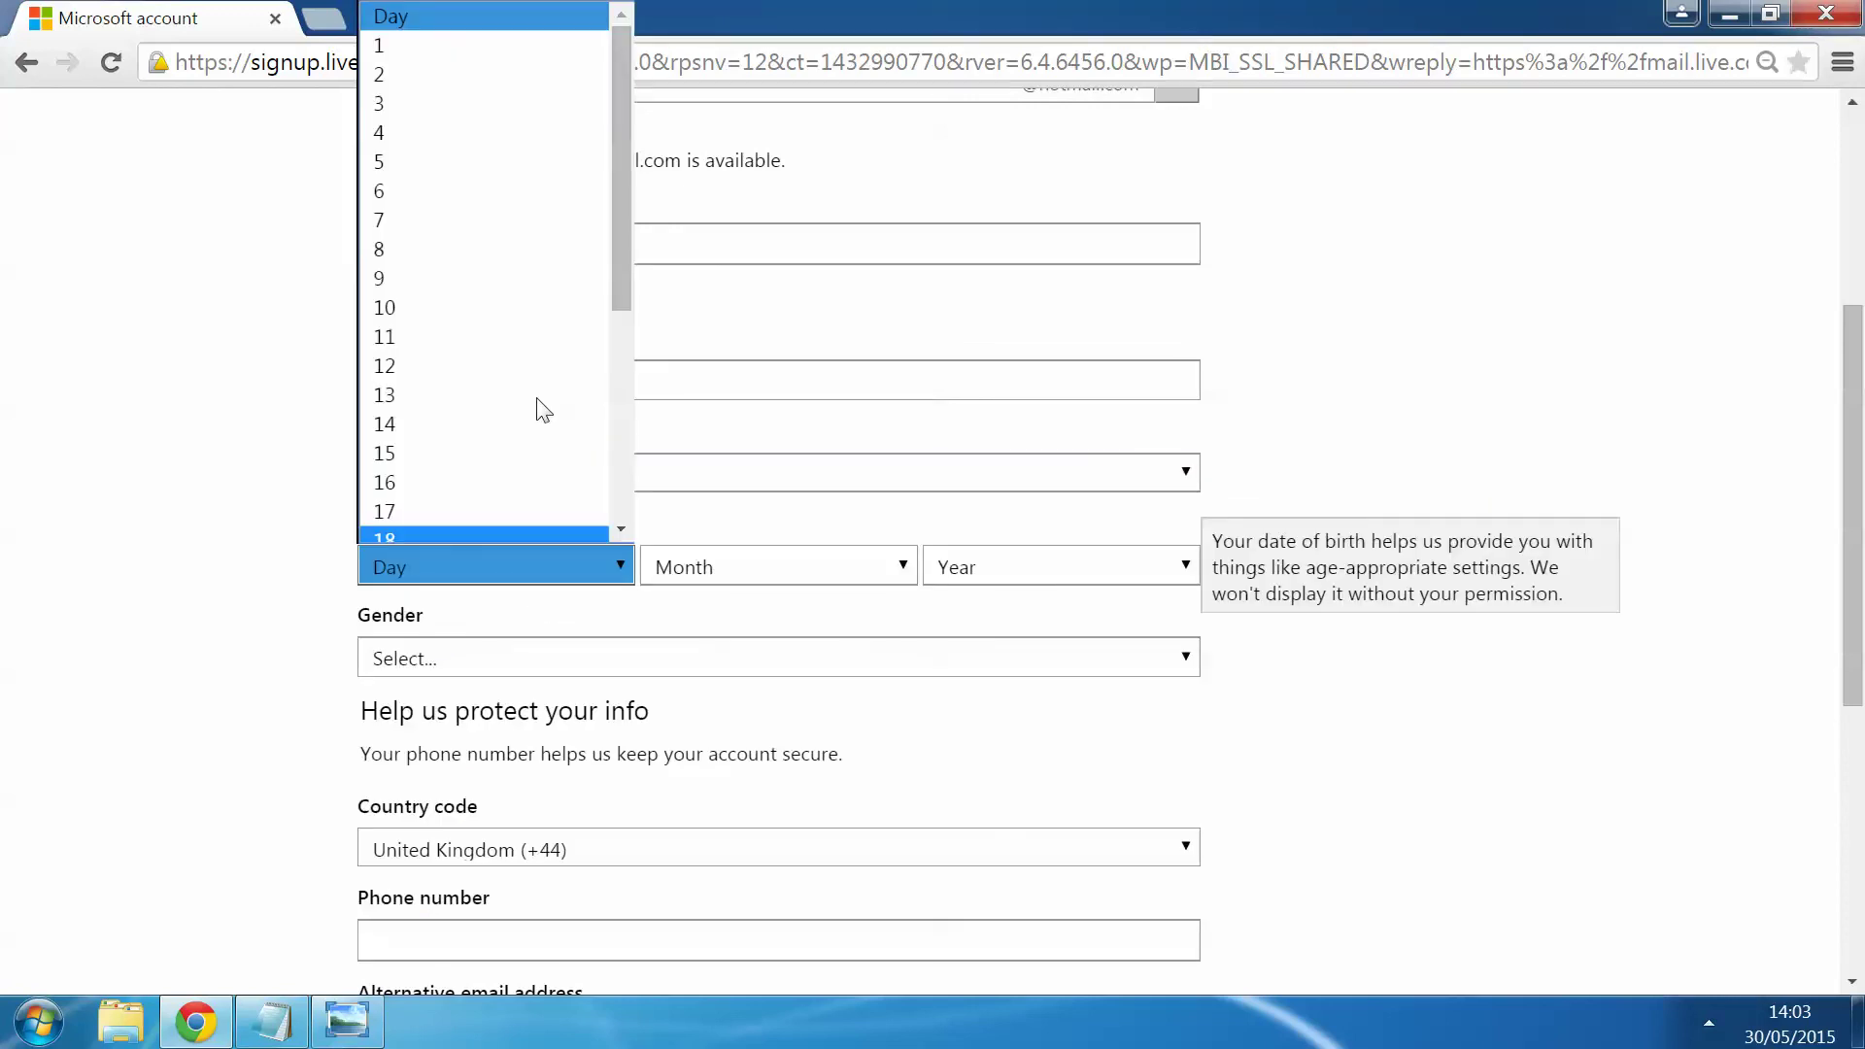
{"action": "left_click", "coordinate": [536, 70]}
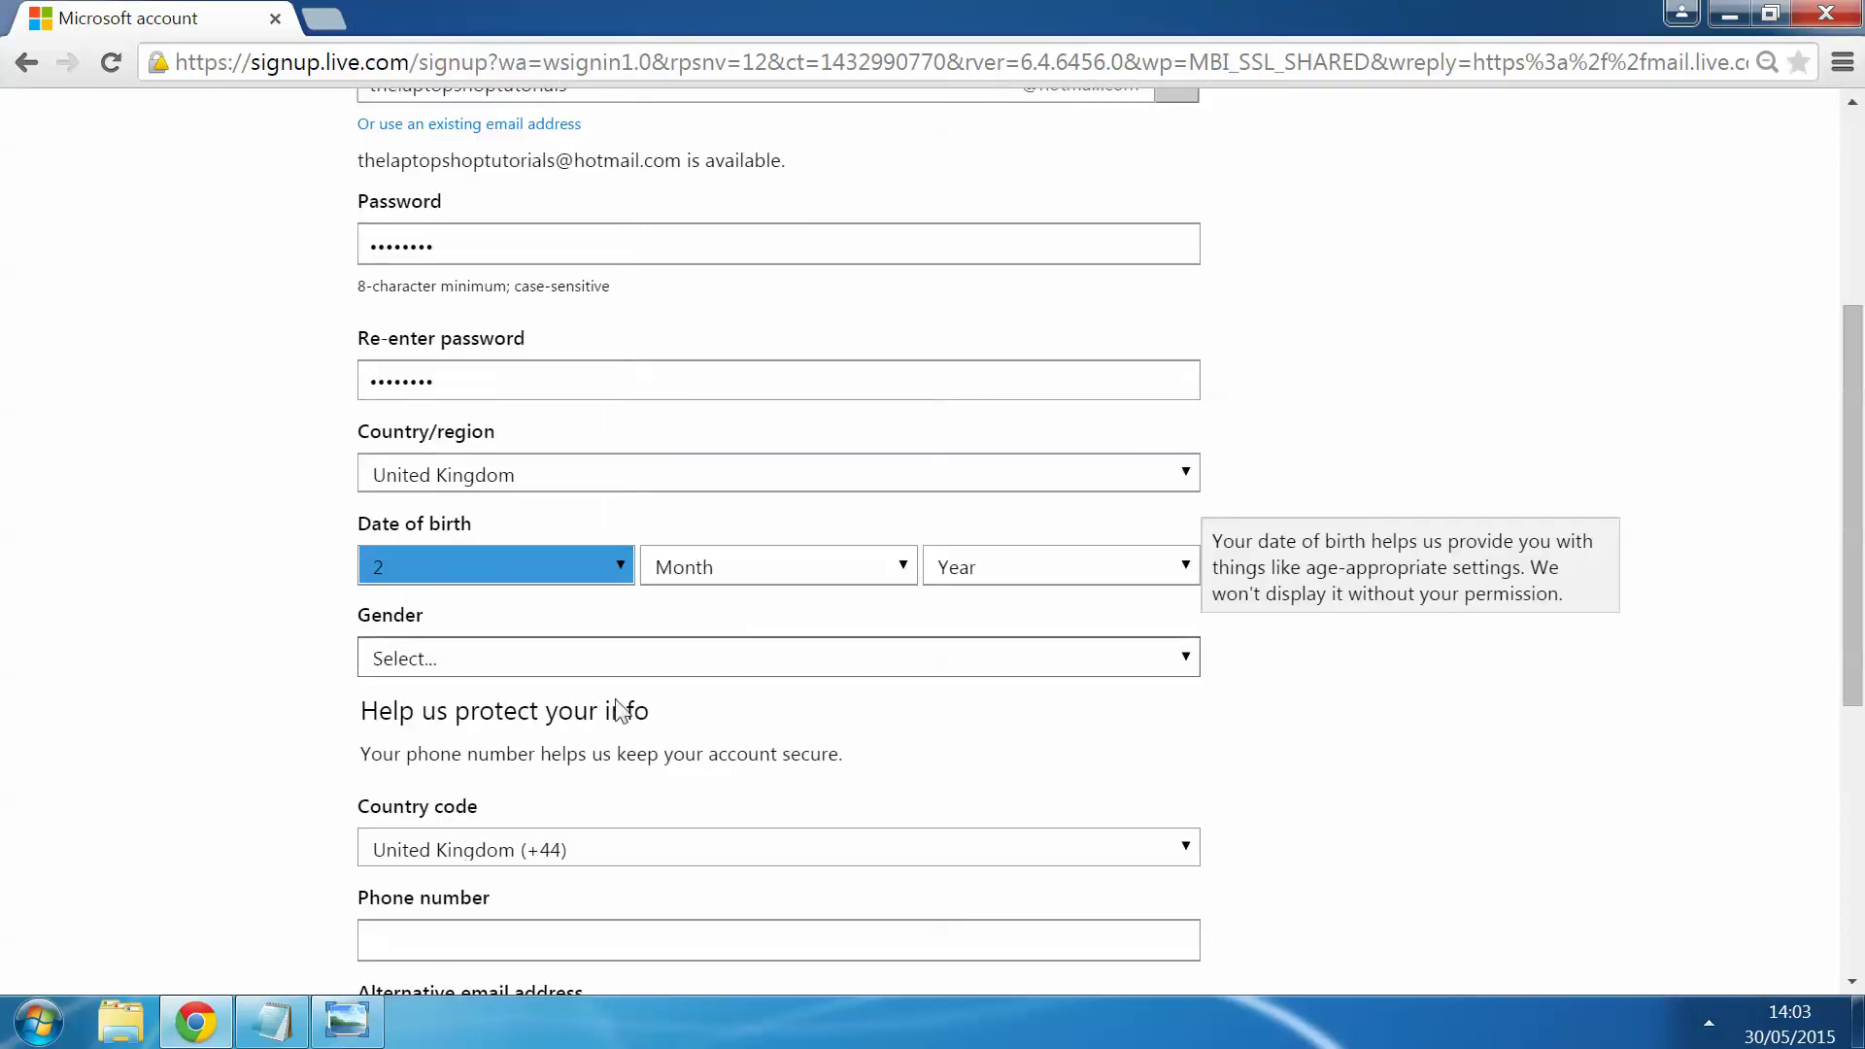
{"action": "left_click", "coordinate": [748, 573]}
{"action": "left_click", "coordinate": [736, 632]}
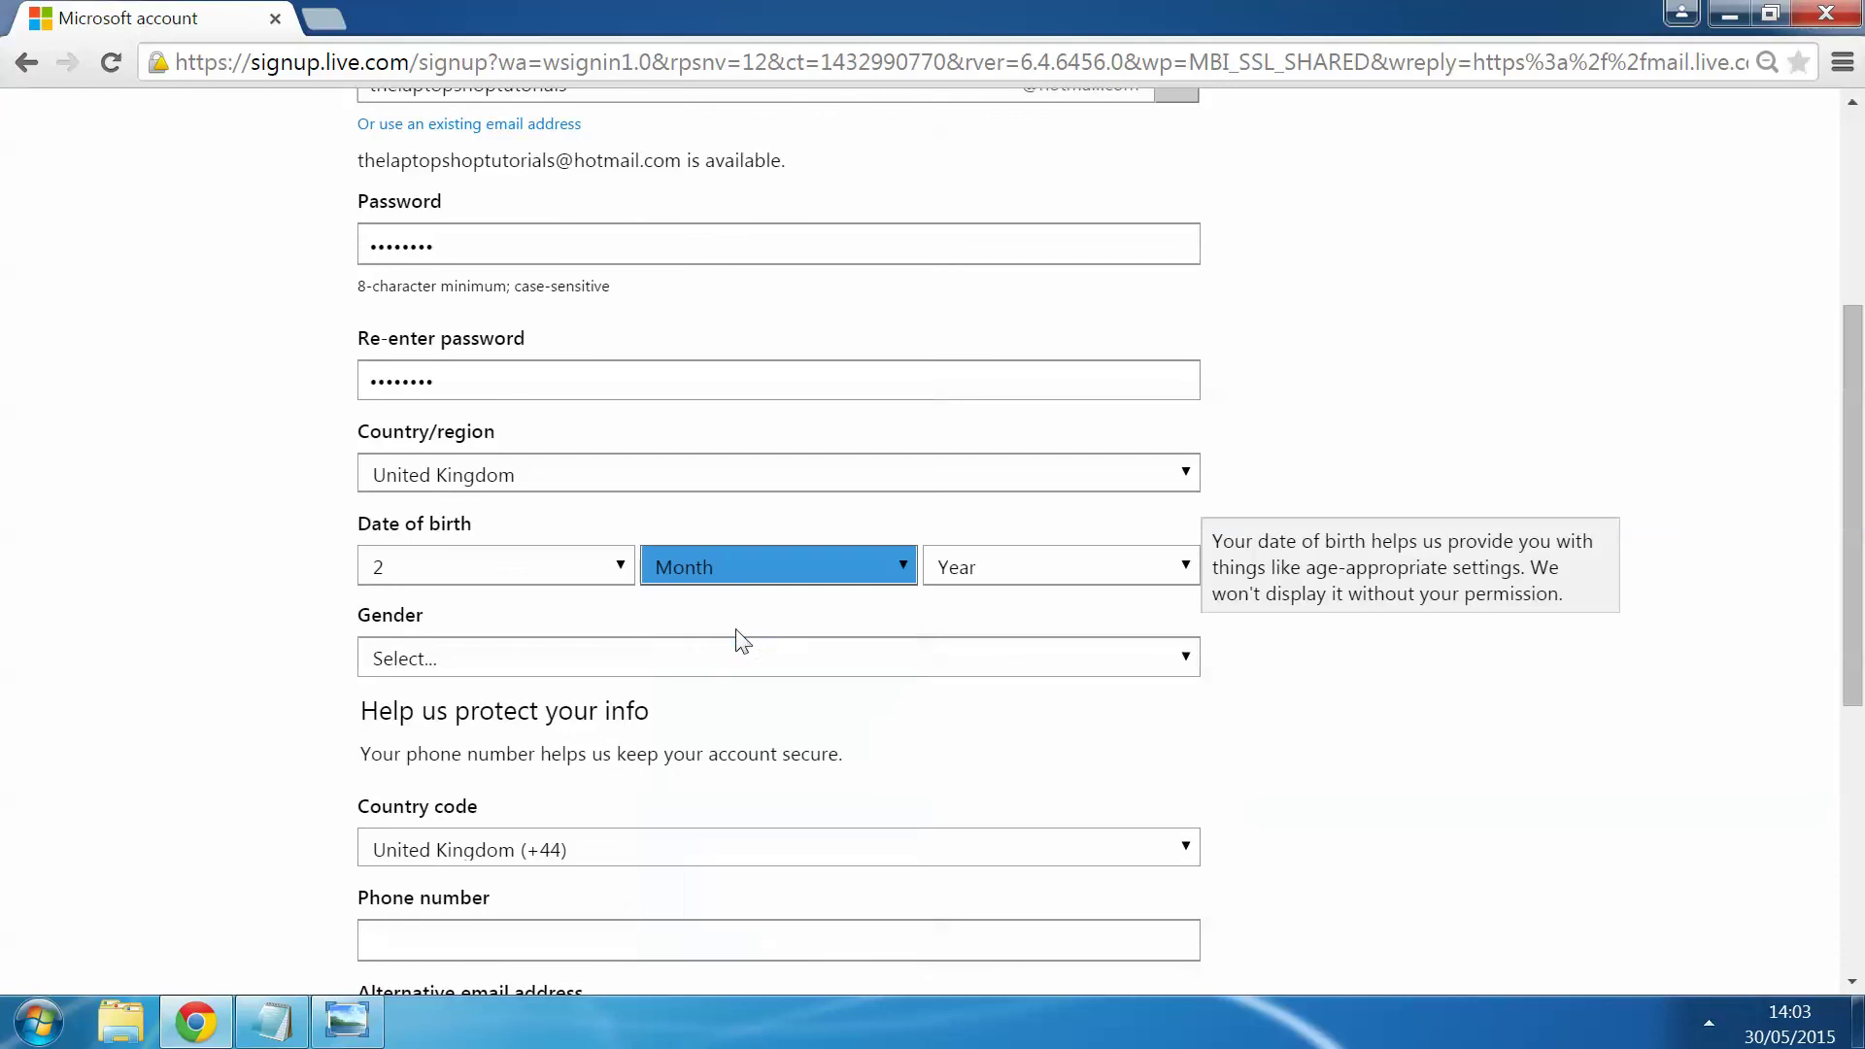
{"action": "left_click", "coordinate": [930, 578]}
{"action": "scroll", "coordinate": [981, 408], "scroll_direction": "down", "scroll_amount": 12}
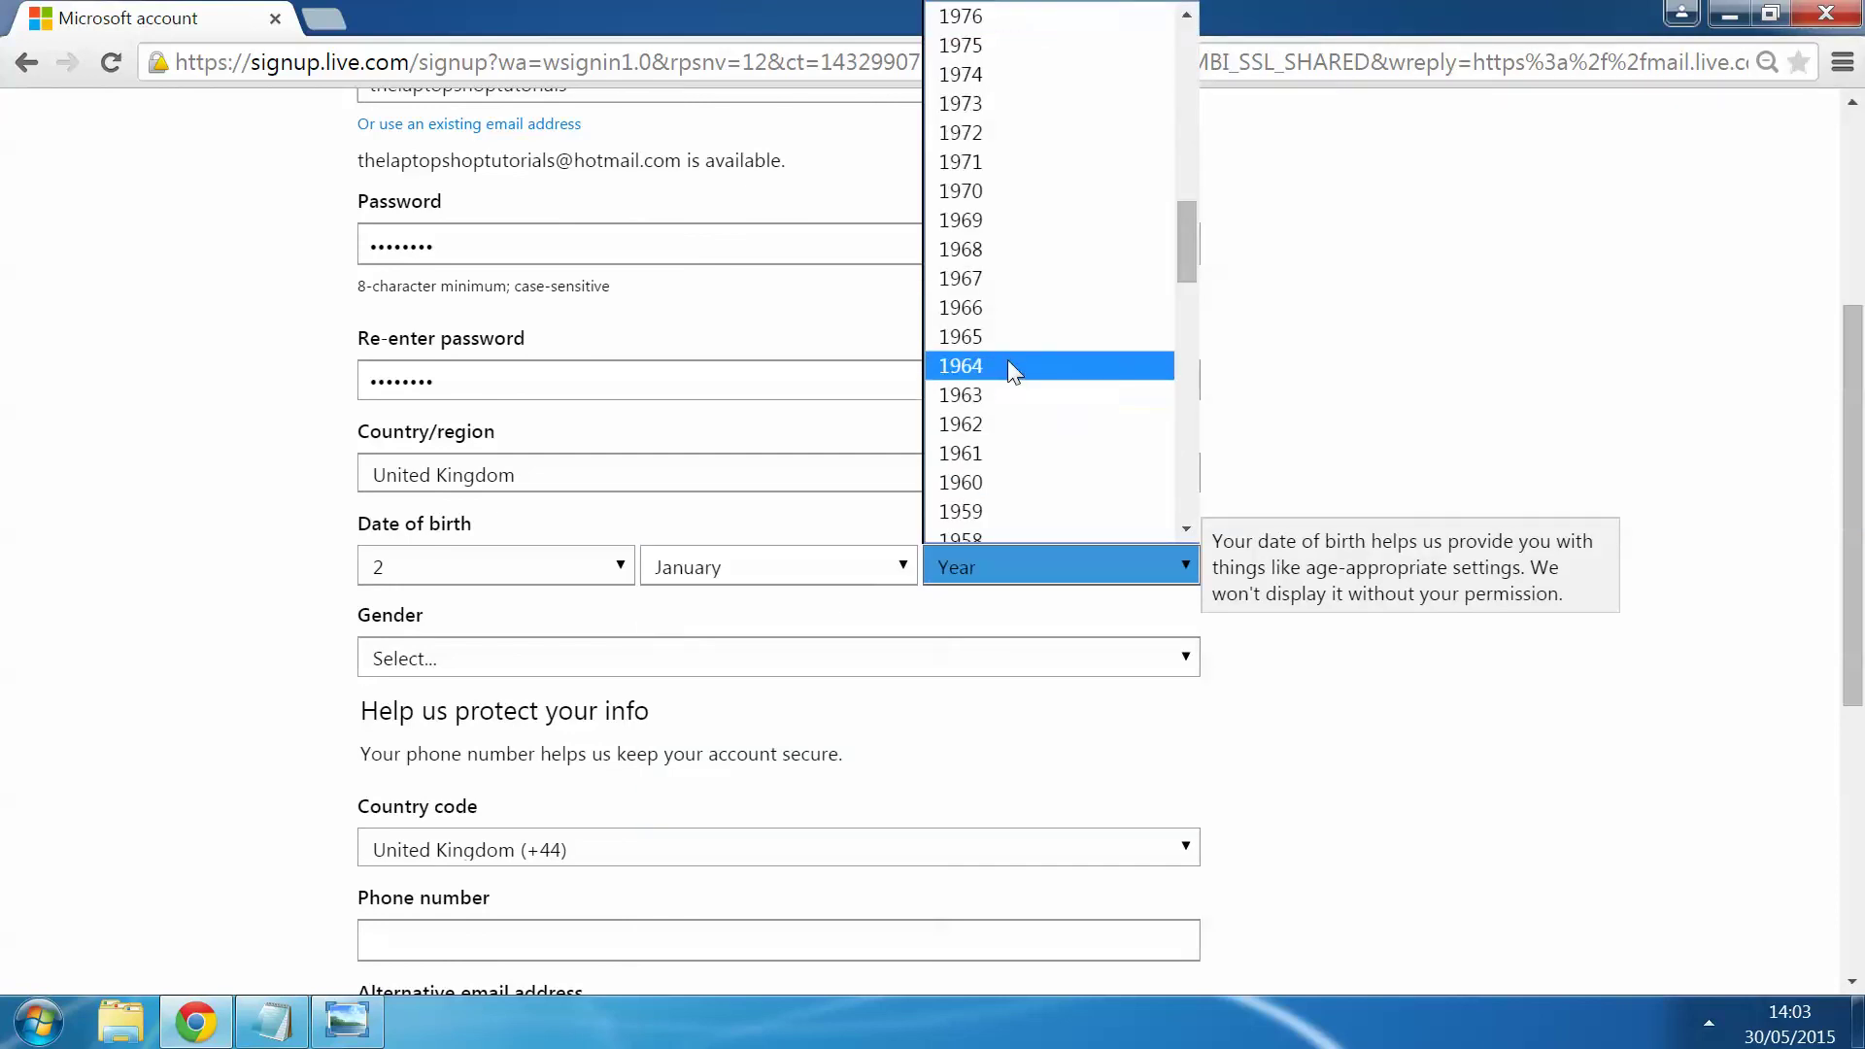
{"action": "left_click", "coordinate": [1007, 365]}
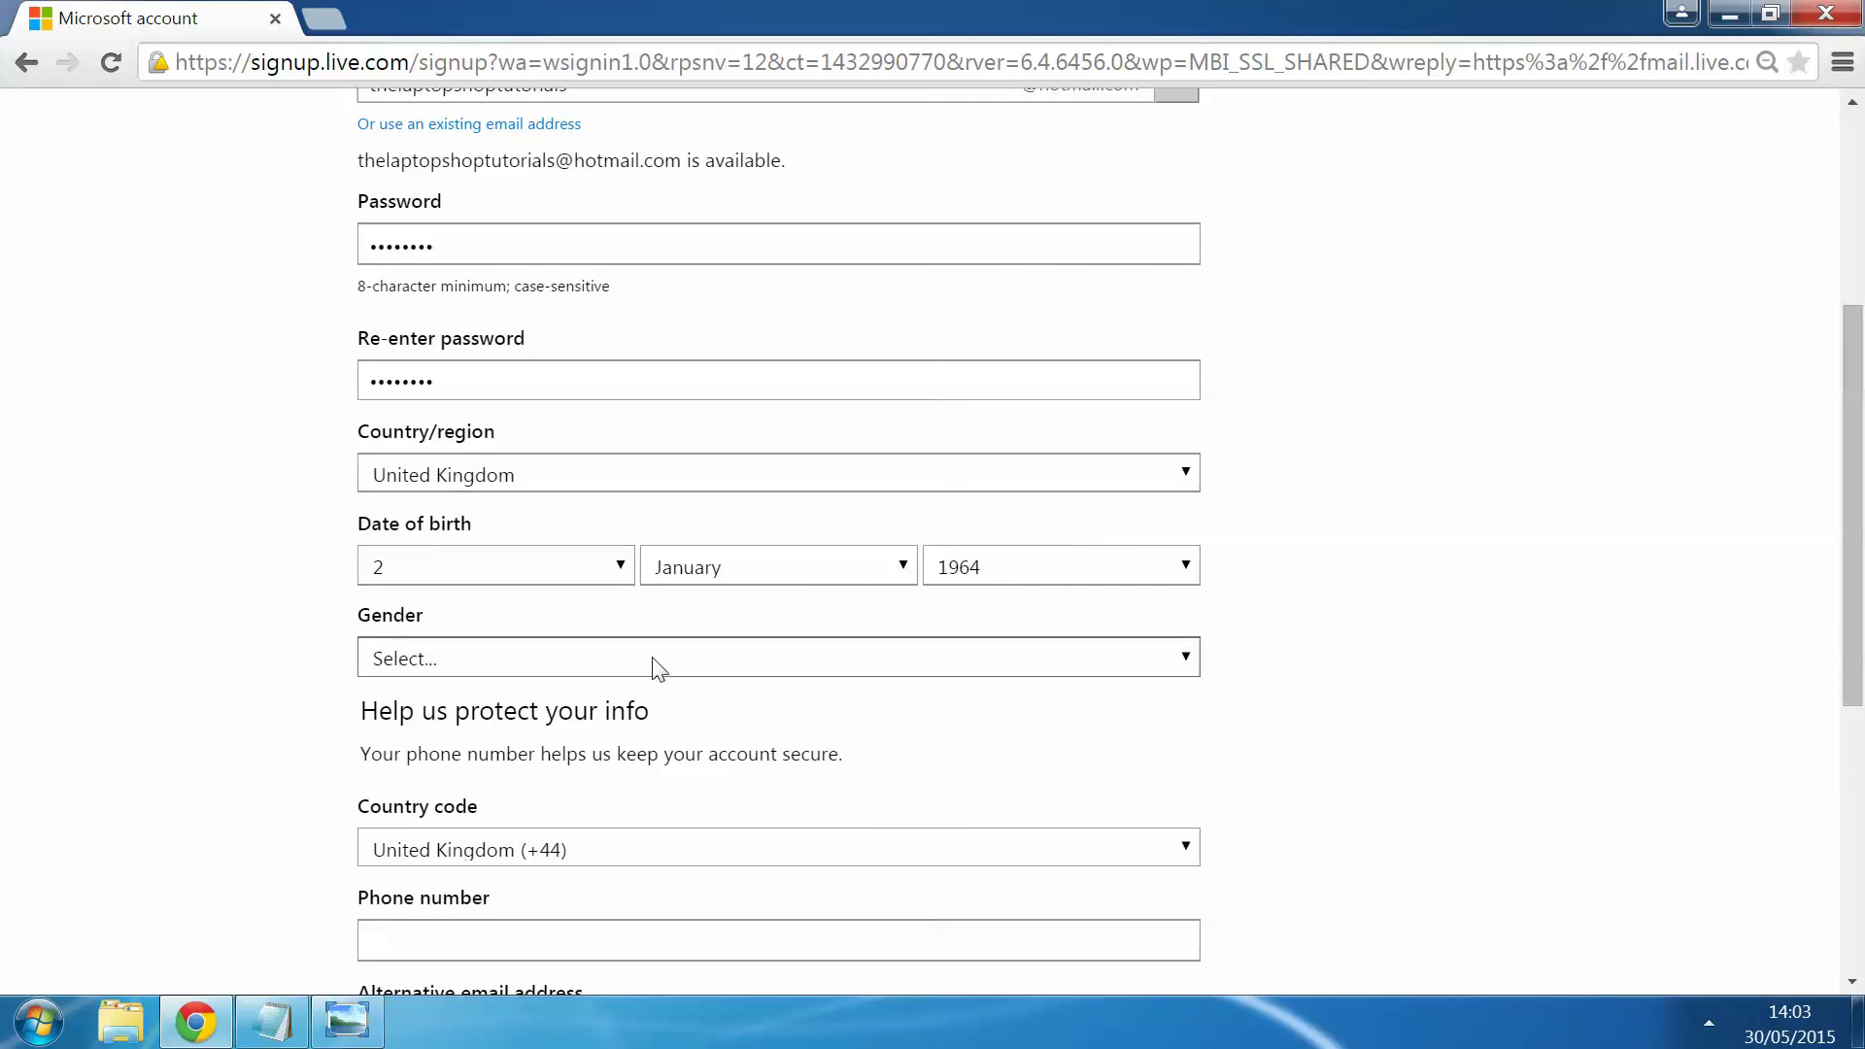
Step: Set the gender to Male
{"action": "left_click", "coordinate": [569, 670]}
{"action": "left_click", "coordinate": [553, 720]}
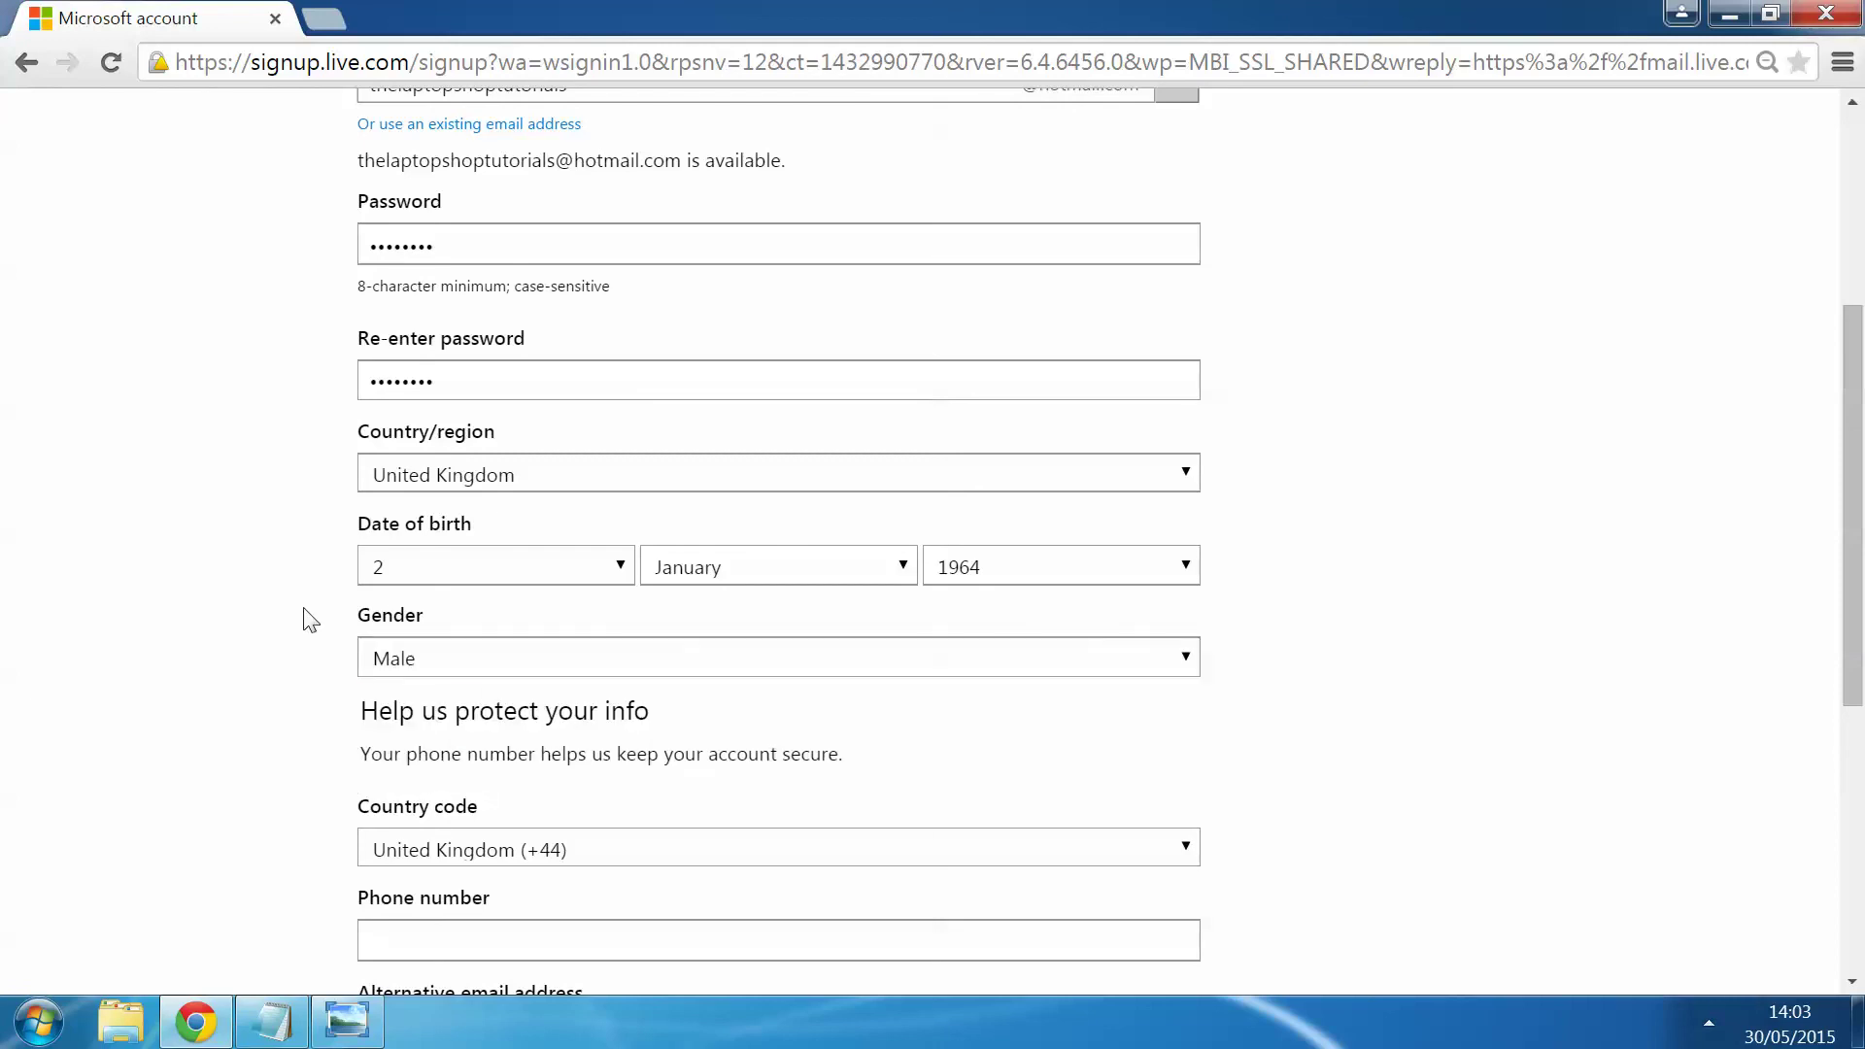
{"action": "scroll", "coordinate": [311, 617], "scroll_direction": "down", "scroll_amount": 3}
{"action": "scroll", "coordinate": [311, 618], "scroll_direction": "down", "scroll_amount": 1}
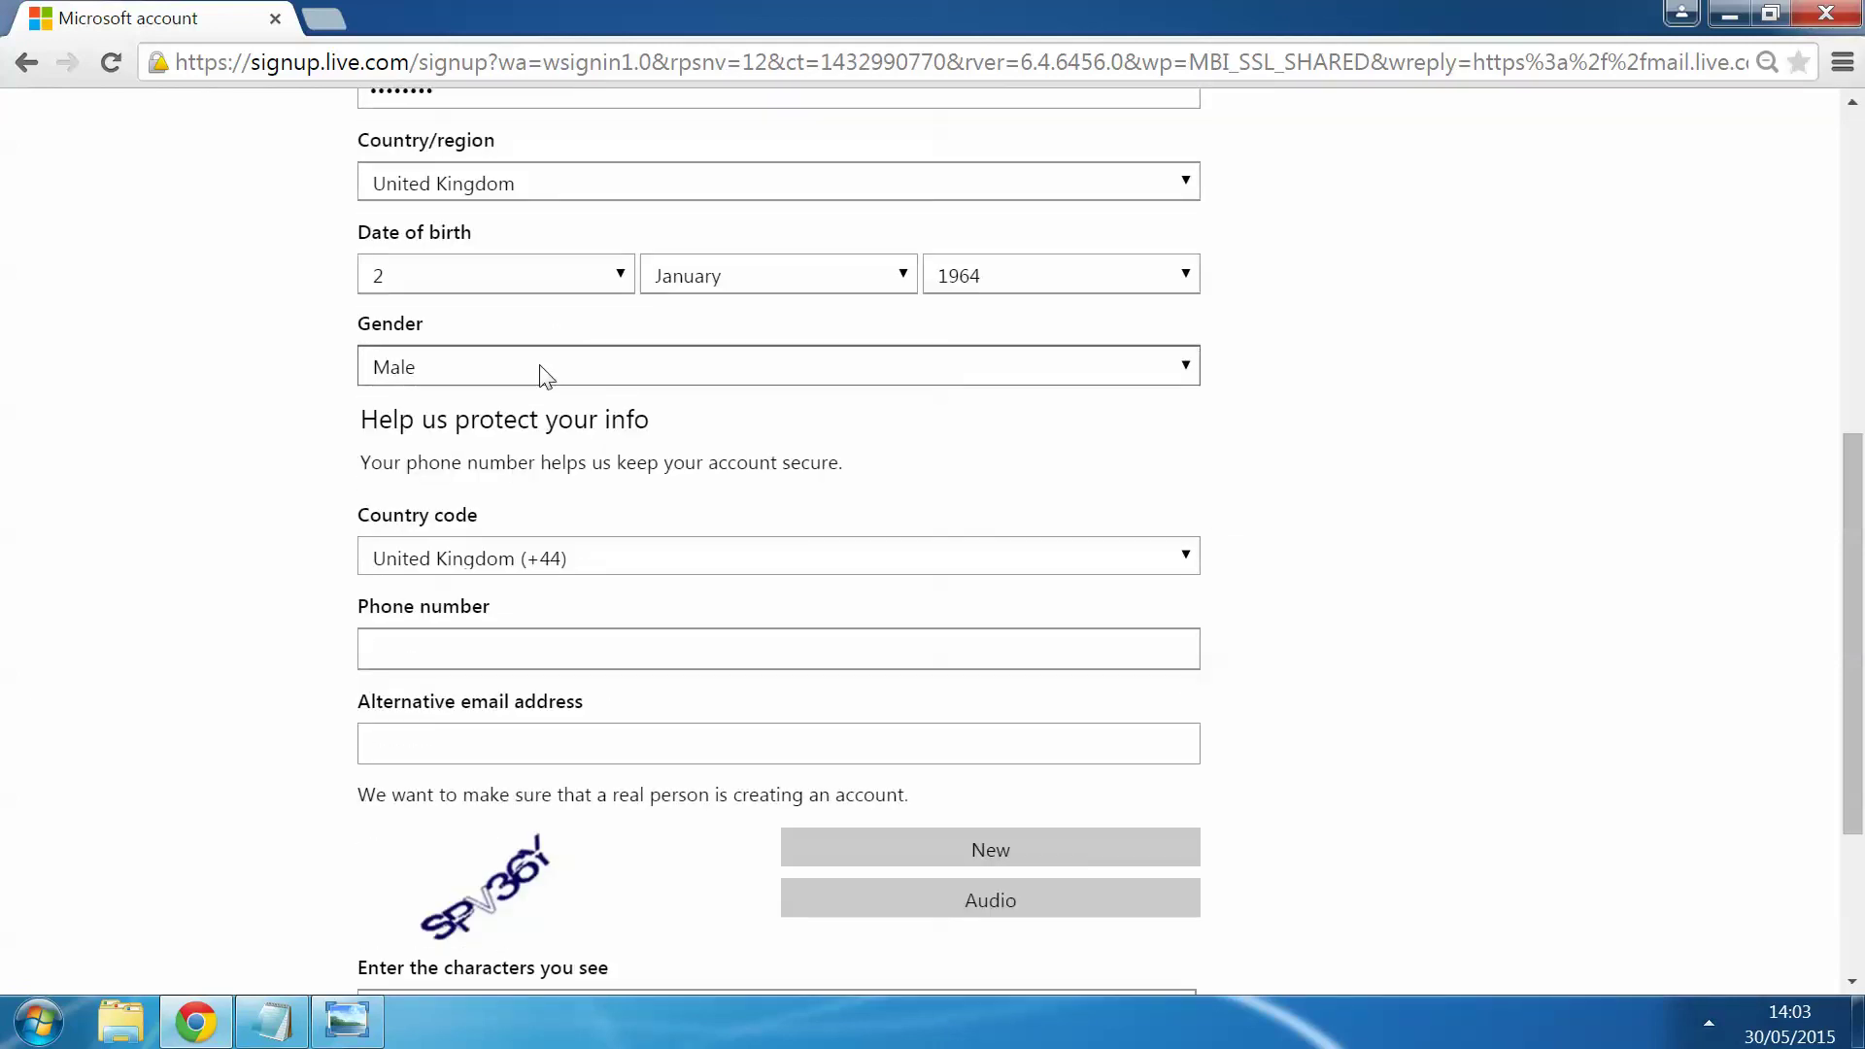
{"action": "left_click", "coordinate": [541, 377]}
{"action": "left_click", "coordinate": [581, 433]}
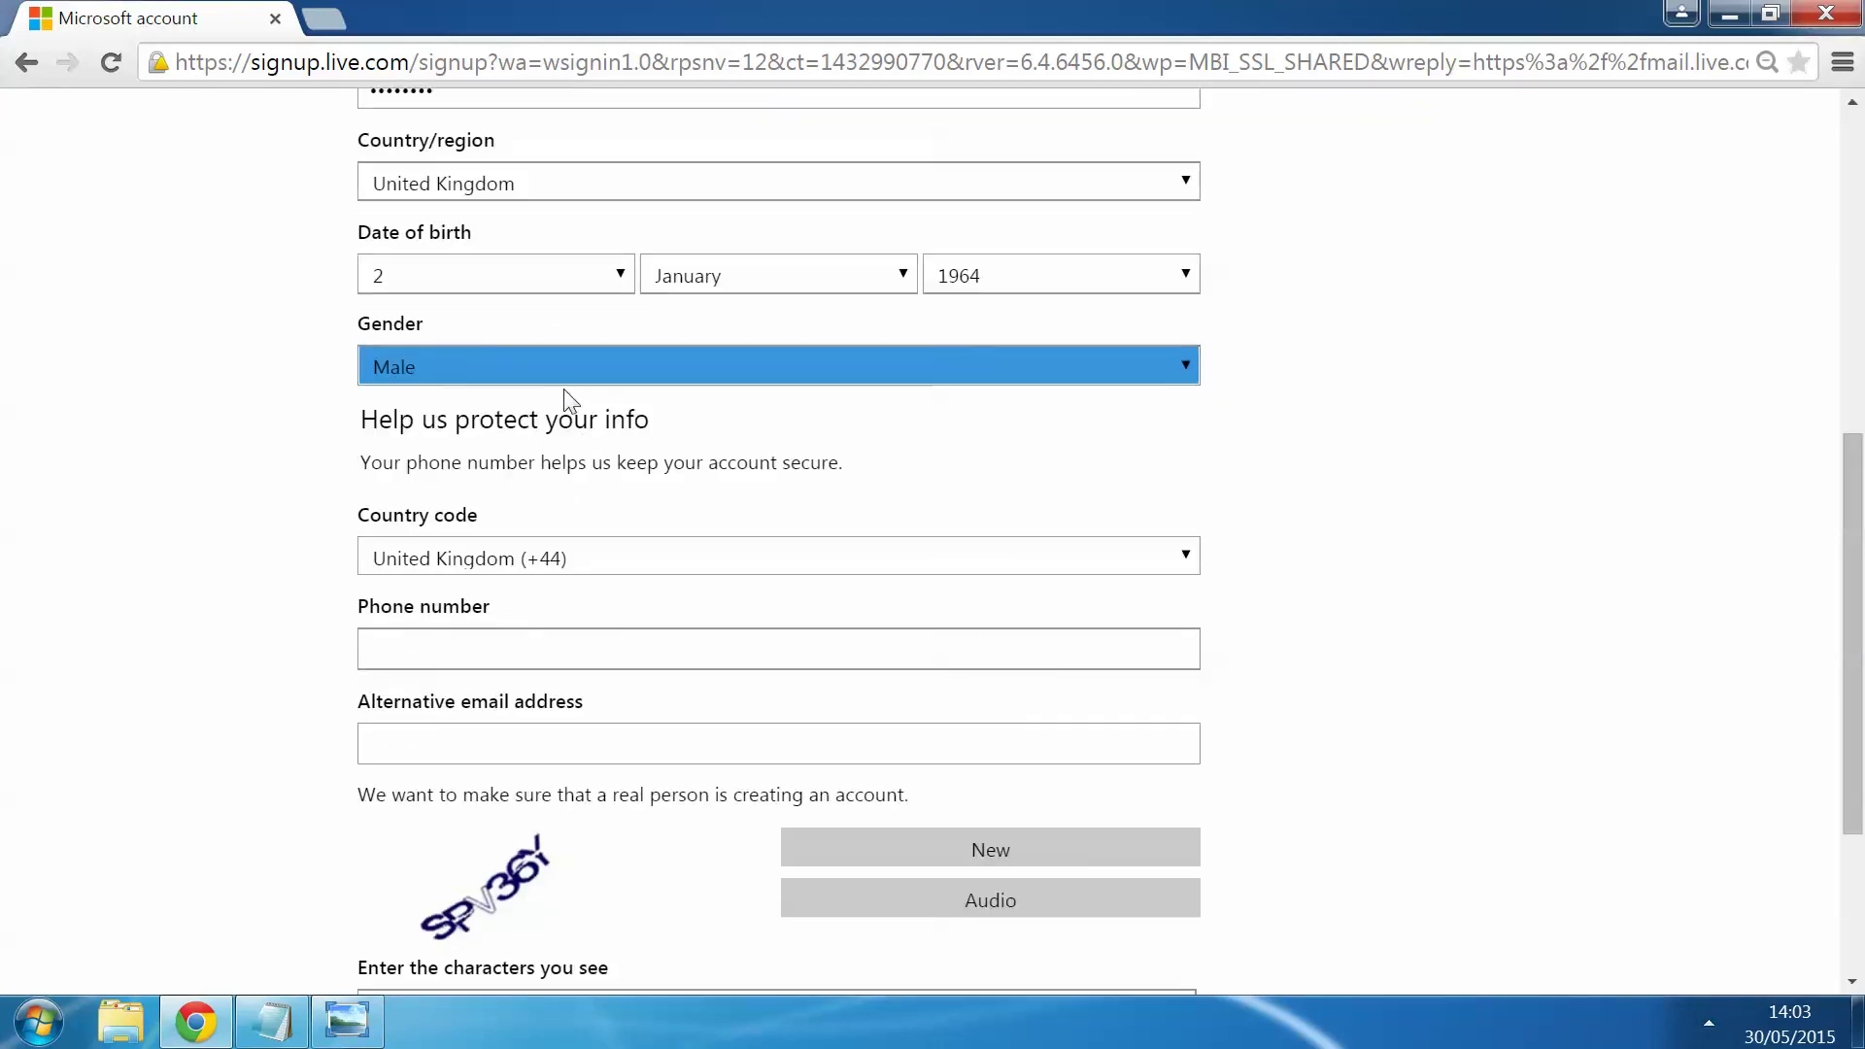
{"action": "left_click", "coordinate": [591, 369]}
{"action": "left_click", "coordinate": [533, 381]}
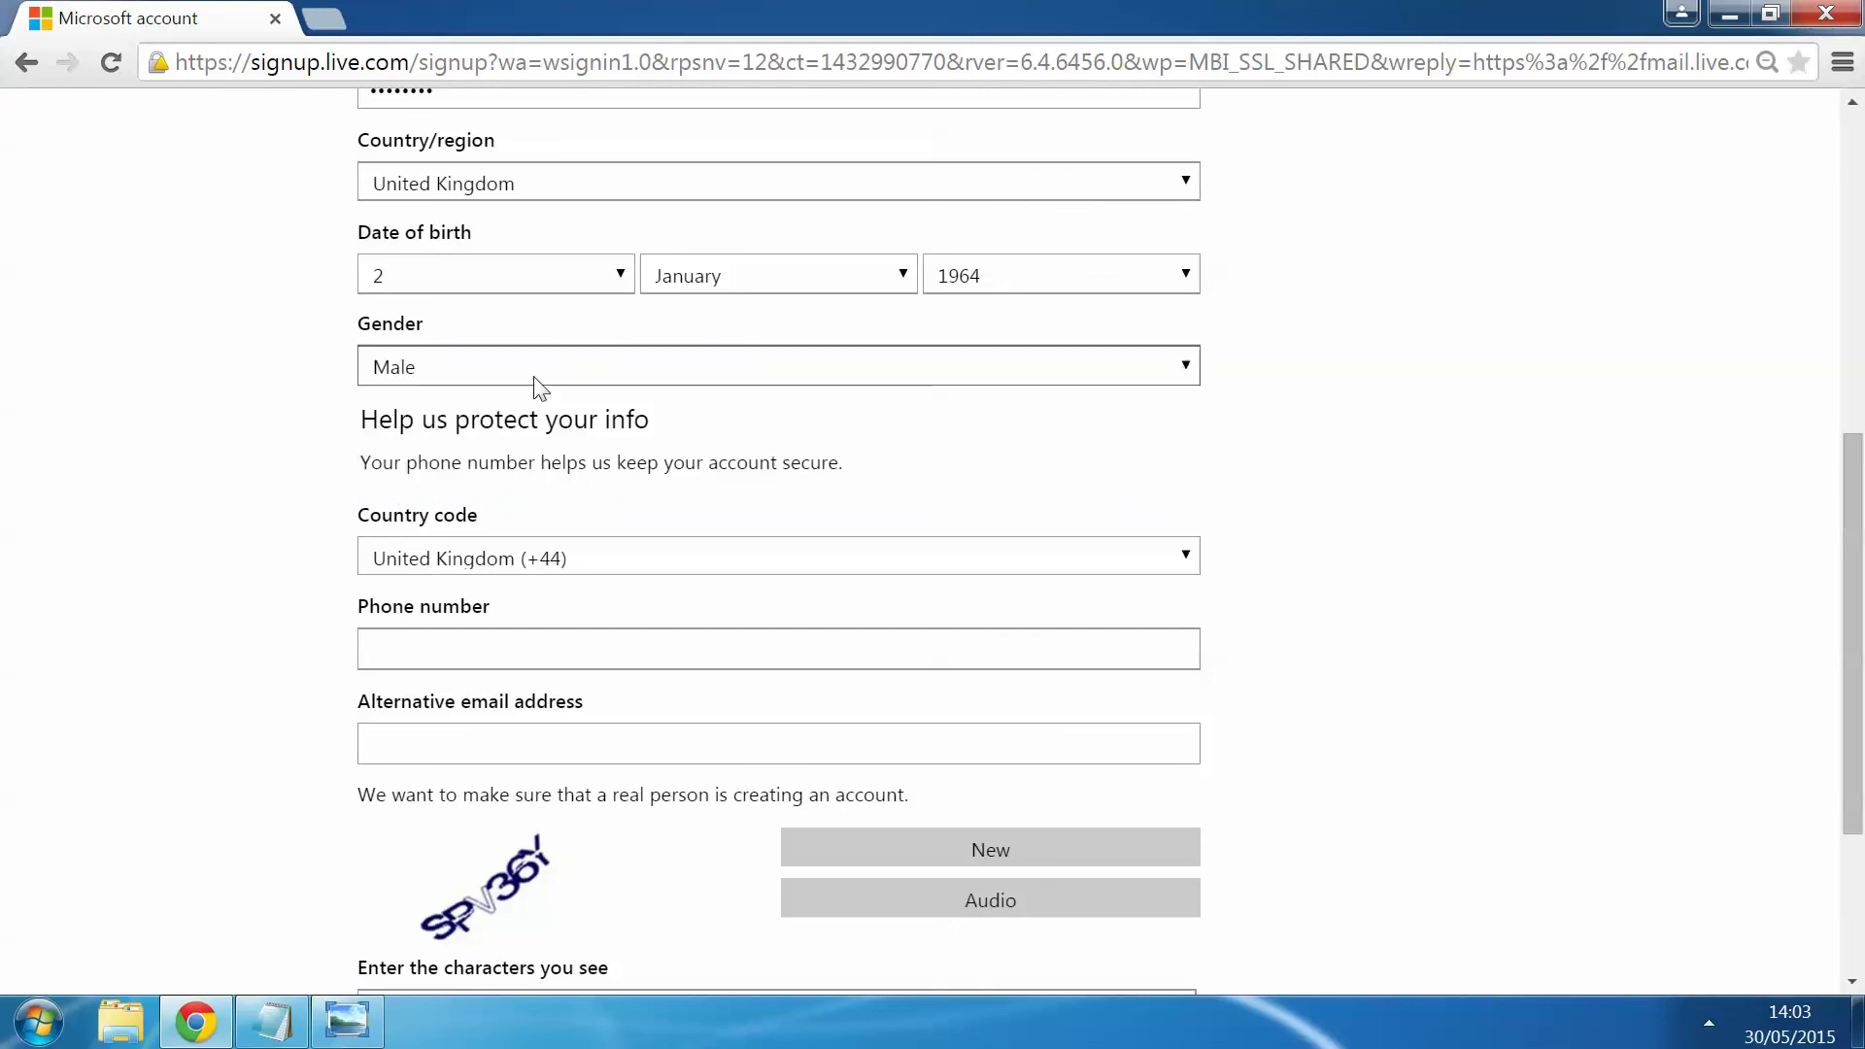
Step: Double-check the birth day list, leaving the day at 2
{"action": "left_click", "coordinate": [536, 285]}
{"action": "scroll", "coordinate": [527, 541], "scroll_direction": "down", "scroll_amount": 3}
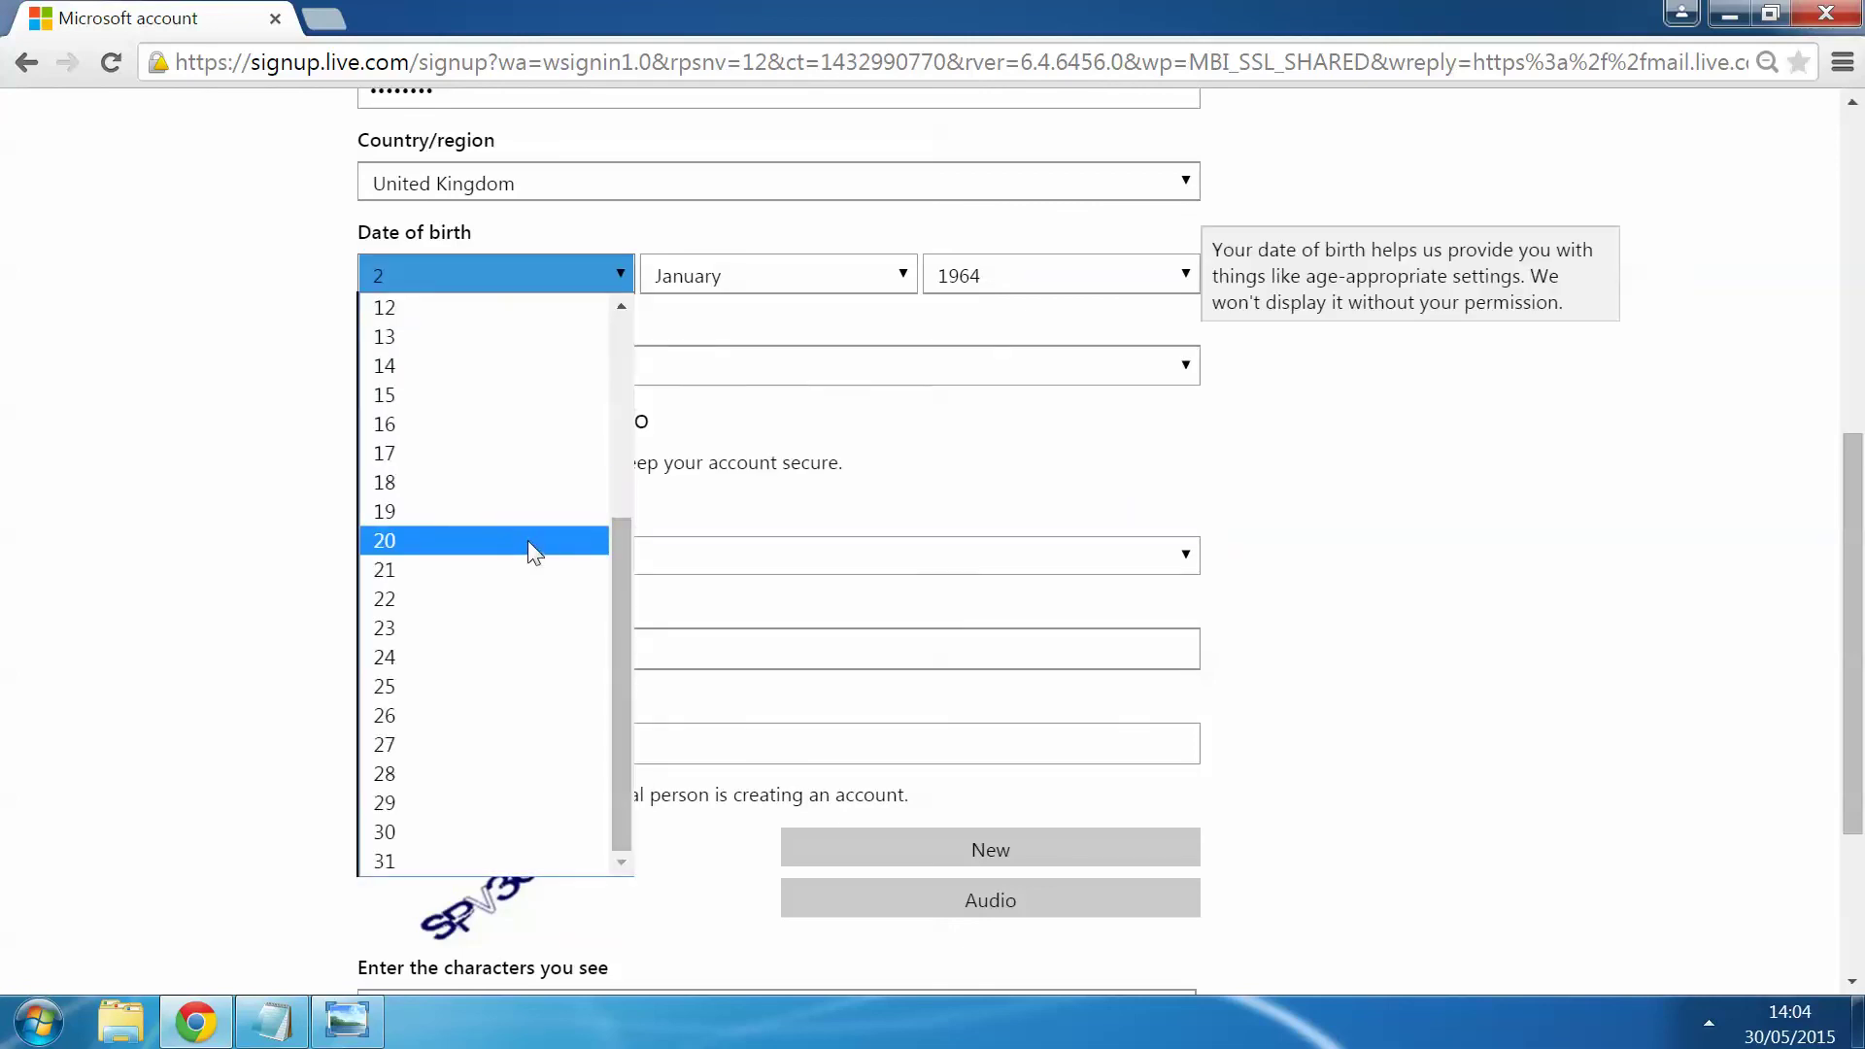
{"action": "scroll", "coordinate": [527, 540], "scroll_direction": "up", "scroll_amount": 3}
{"action": "scroll", "coordinate": [527, 540], "scroll_direction": "down", "scroll_amount": 3}
{"action": "scroll", "coordinate": [528, 540], "scroll_direction": "up", "scroll_amount": 5}
{"action": "left_click", "coordinate": [183, 382]}
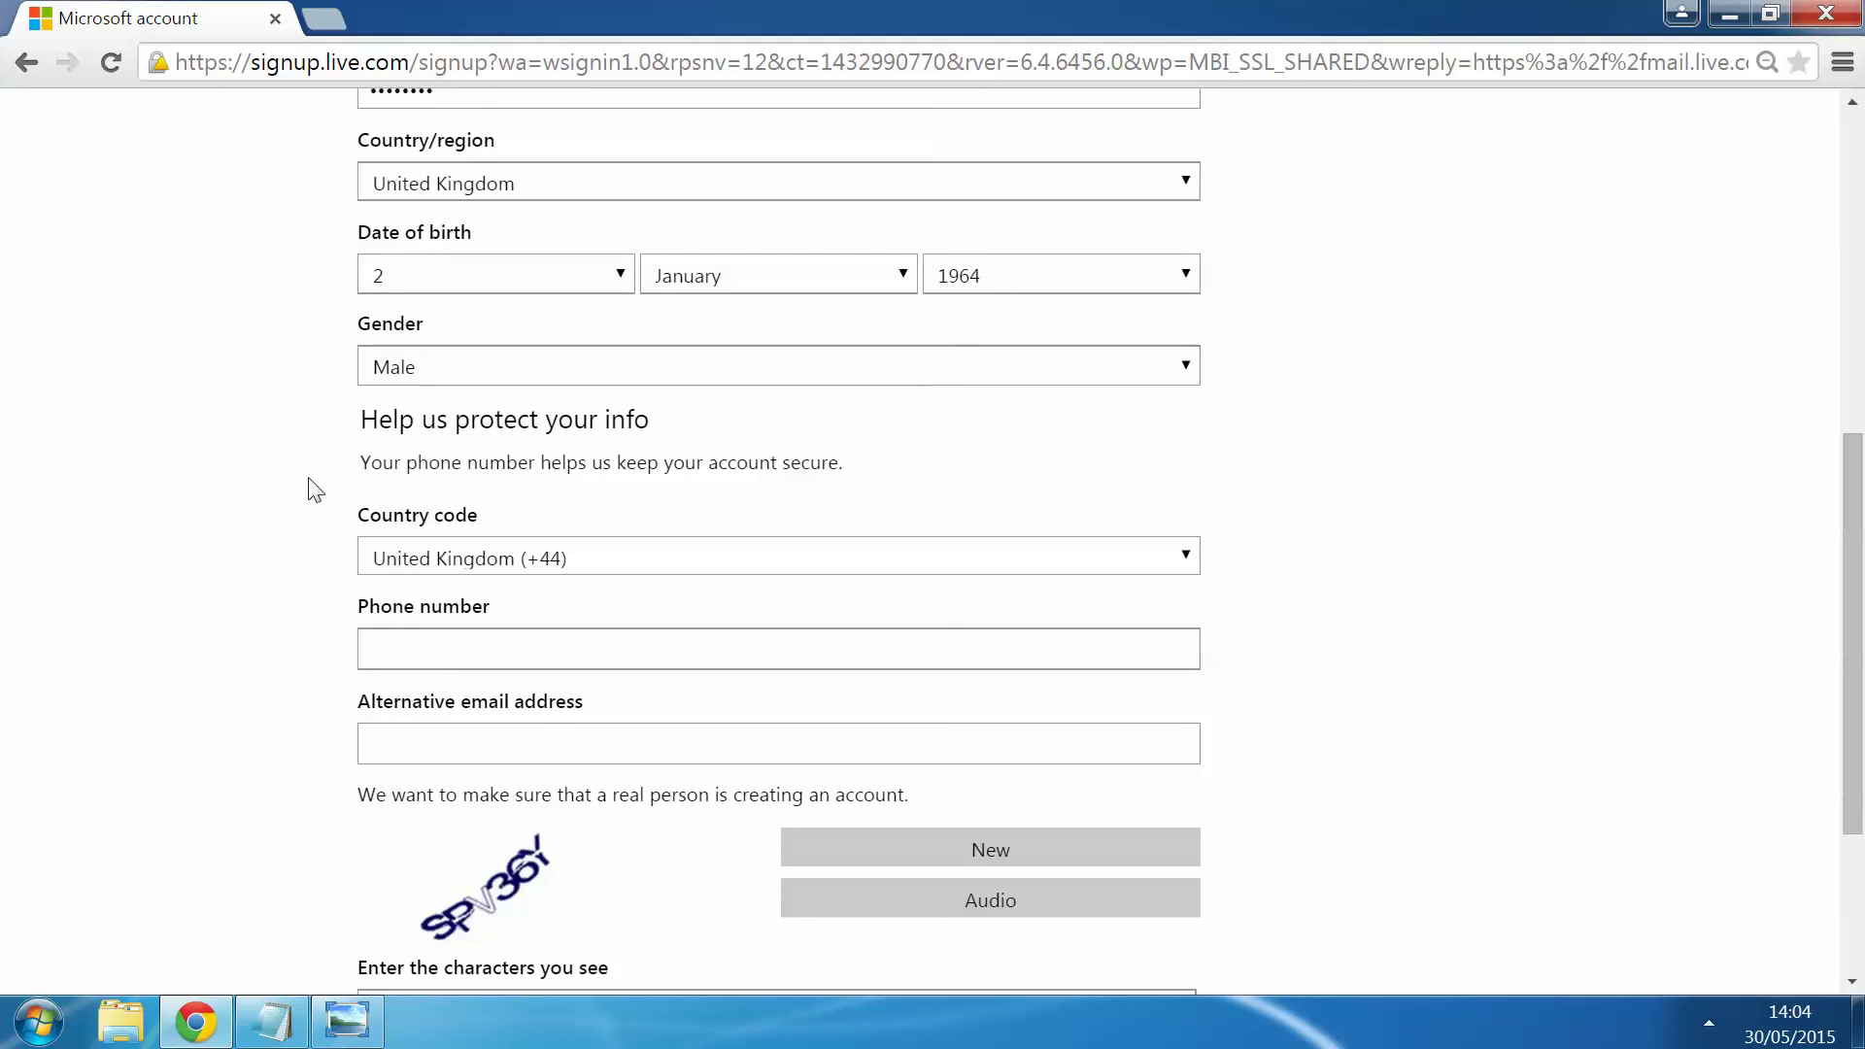
{"action": "scroll", "coordinate": [154, 428], "scroll_direction": "down", "scroll_amount": 1}
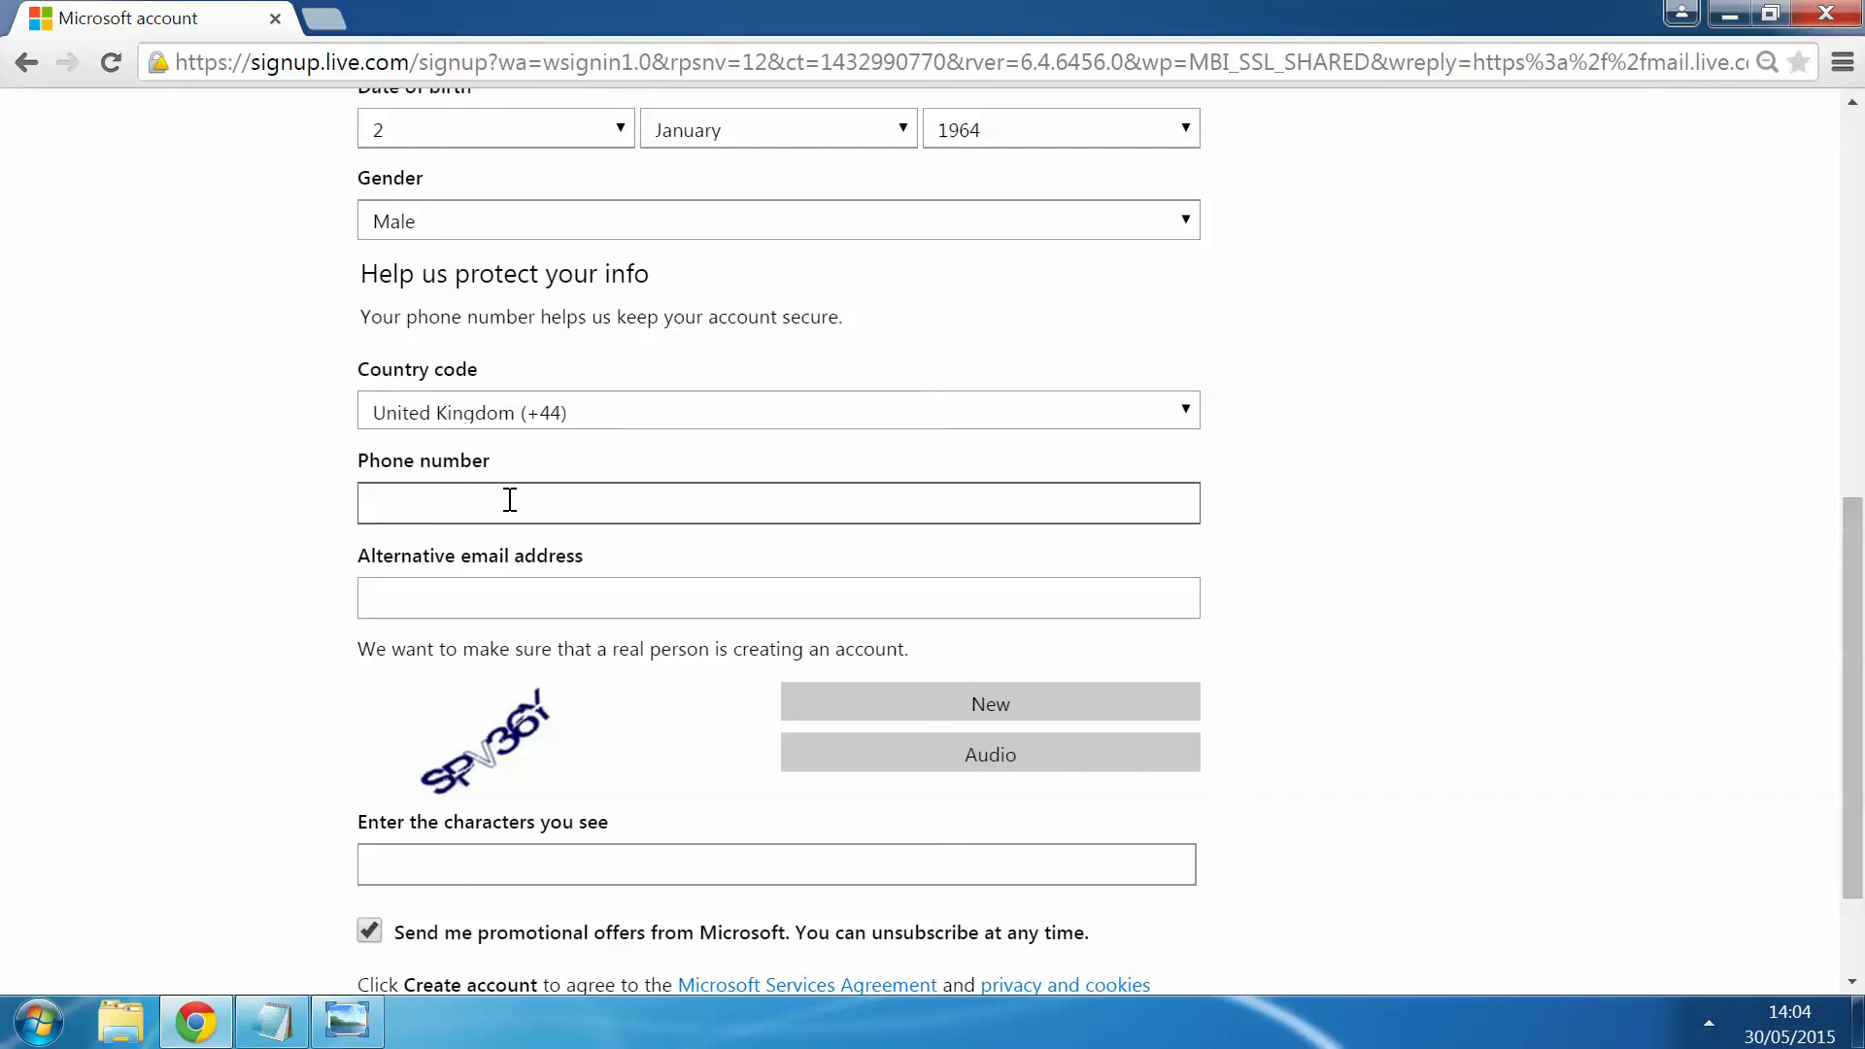
Step: Enter the contact phone number in the Phone number field
{"action": "left_click", "coordinate": [512, 503]}
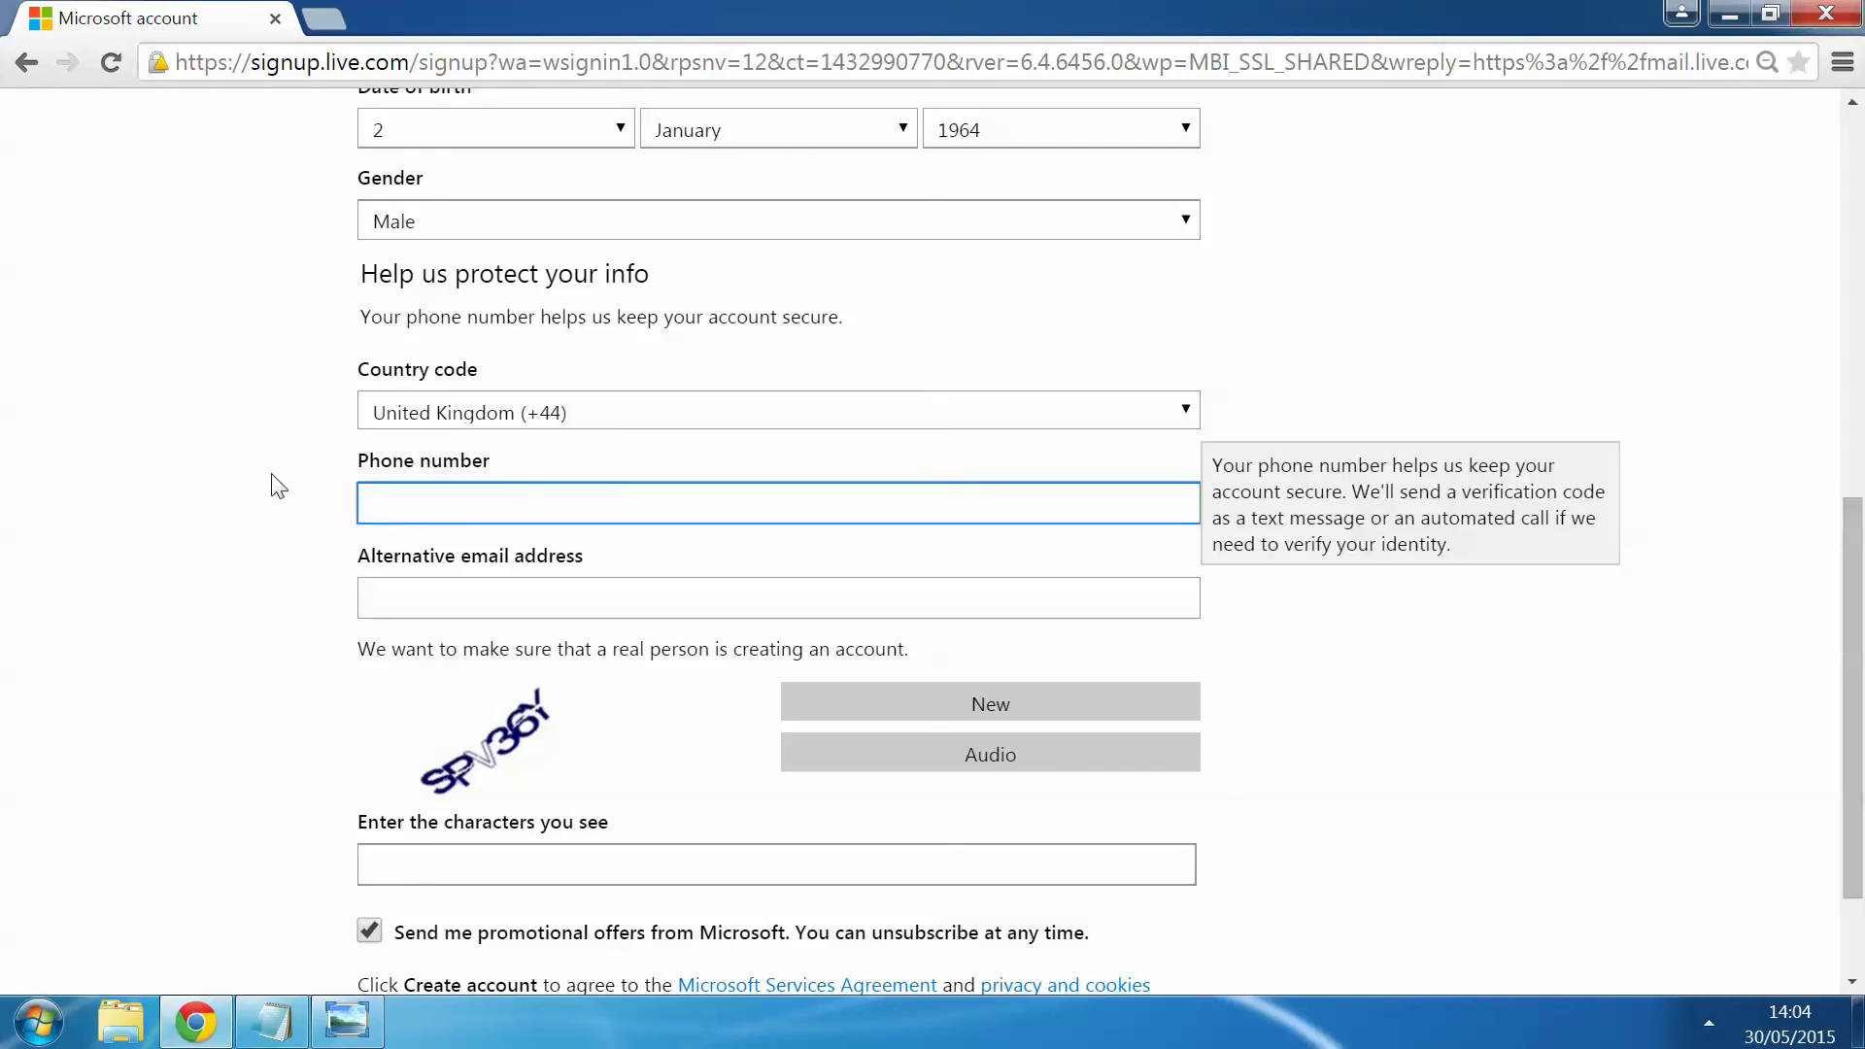
{"action": "scroll", "coordinate": [276, 486], "scroll_direction": "down", "scroll_amount": 3}
{"action": "left_click", "coordinate": [511, 453]}
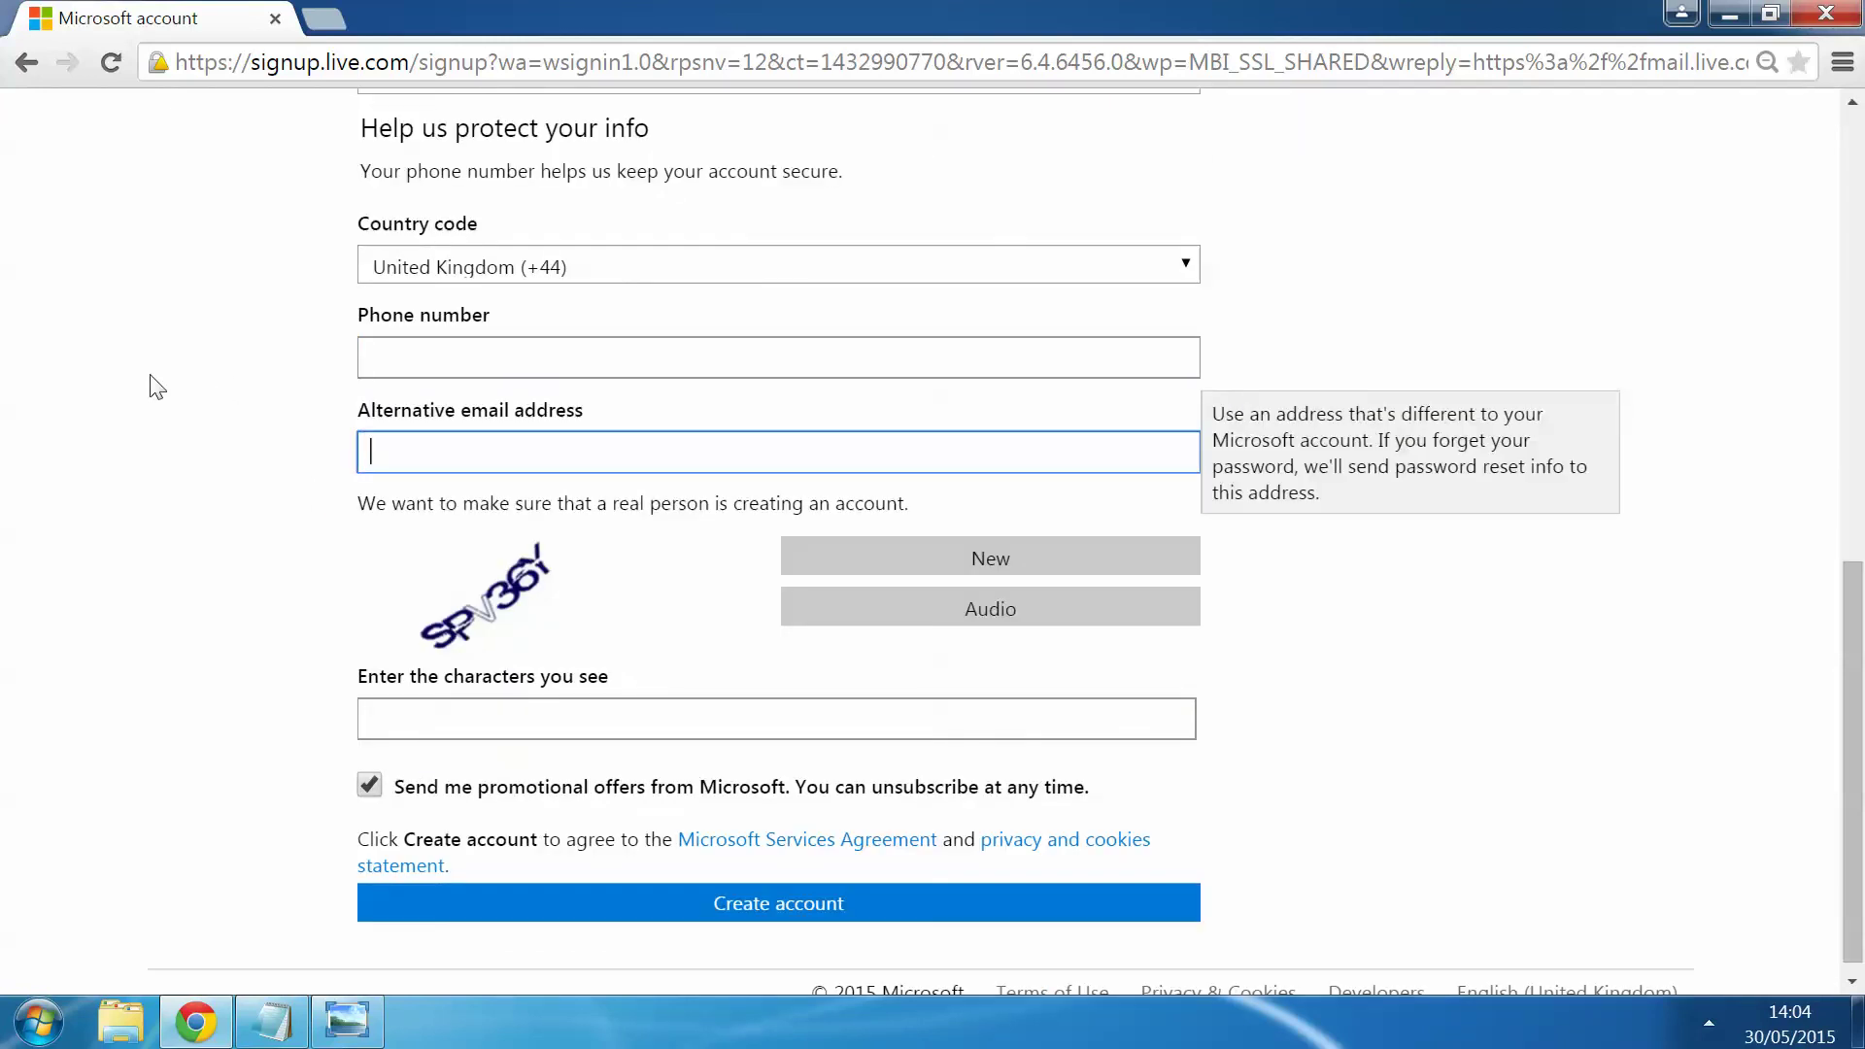
{"action": "key", "text": "shift+Tab"}
{"action": "left_click", "coordinate": [516, 449]}
{"action": "left_click", "coordinate": [494, 363]}
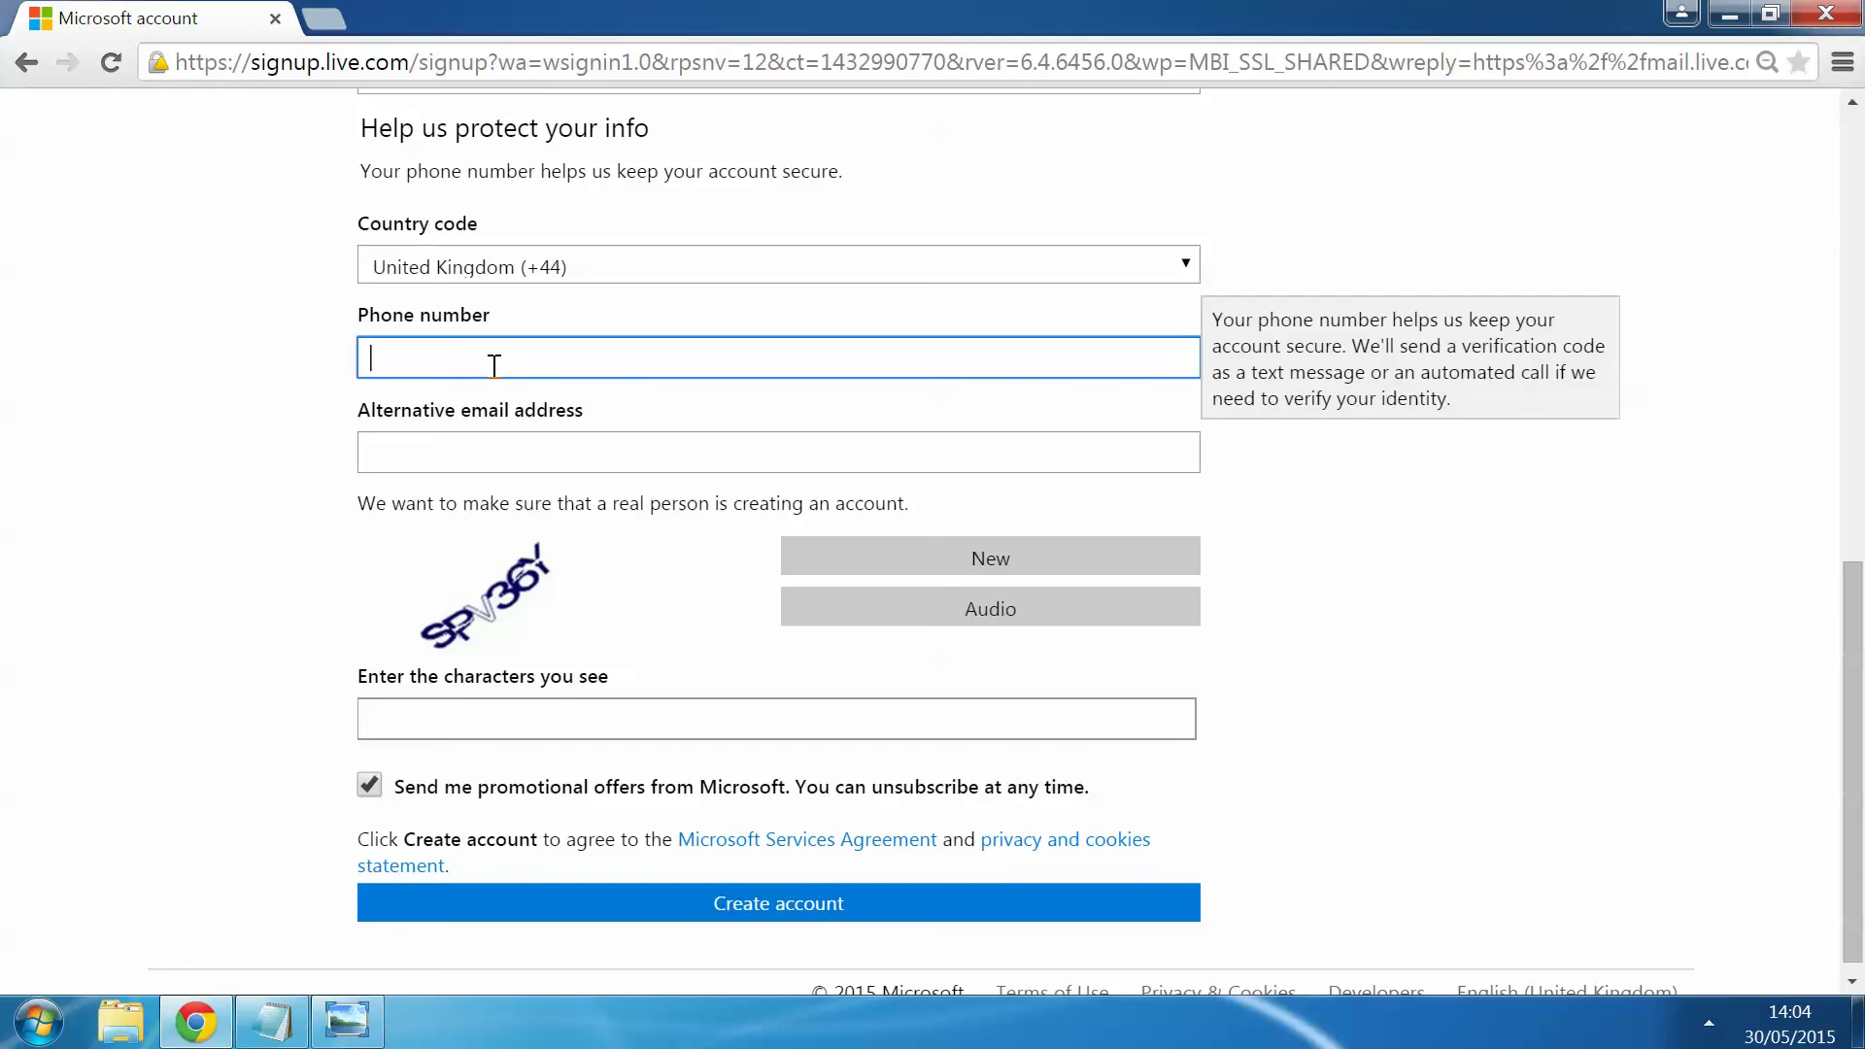
{"action": "scroll", "coordinate": [286, 384], "scroll_direction": "down", "scroll_amount": 1}
Step: Enter the characters shown in the image check and untick promotional offers
{"action": "left_click", "coordinate": [533, 703]}
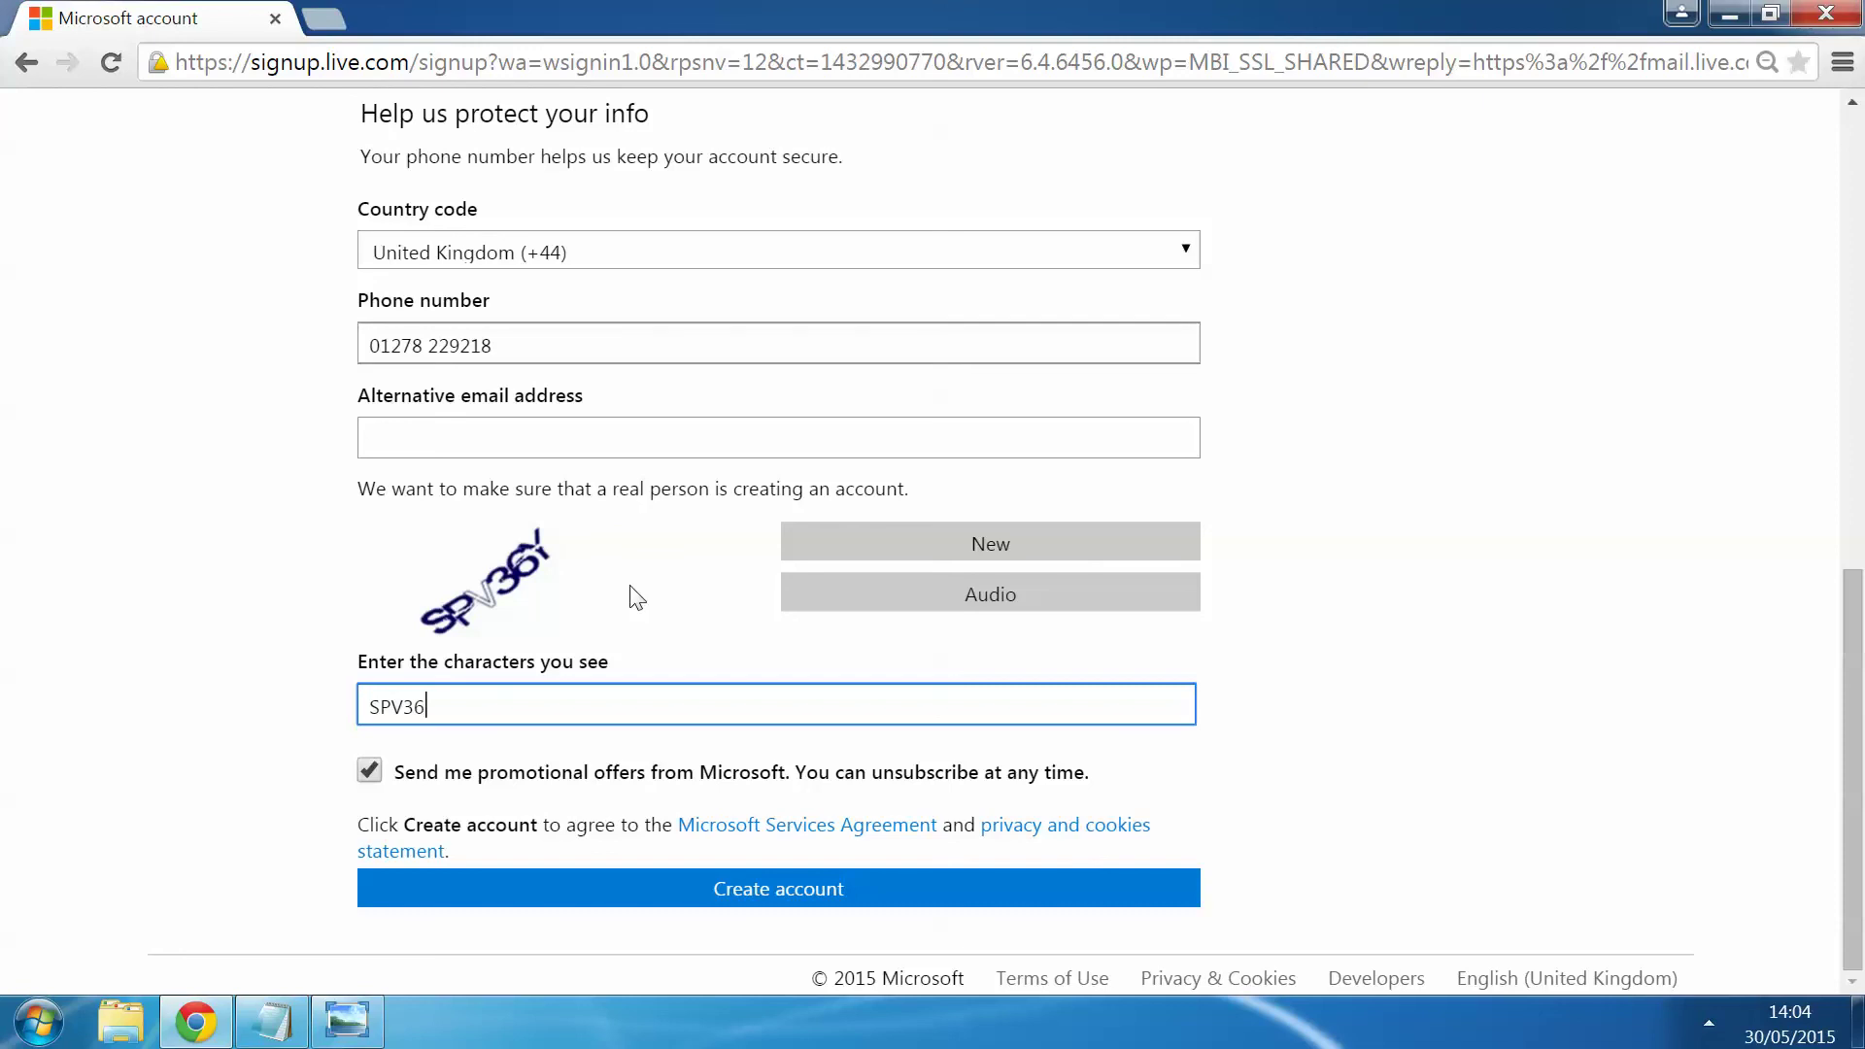
{"action": "left_click", "coordinate": [369, 774]}
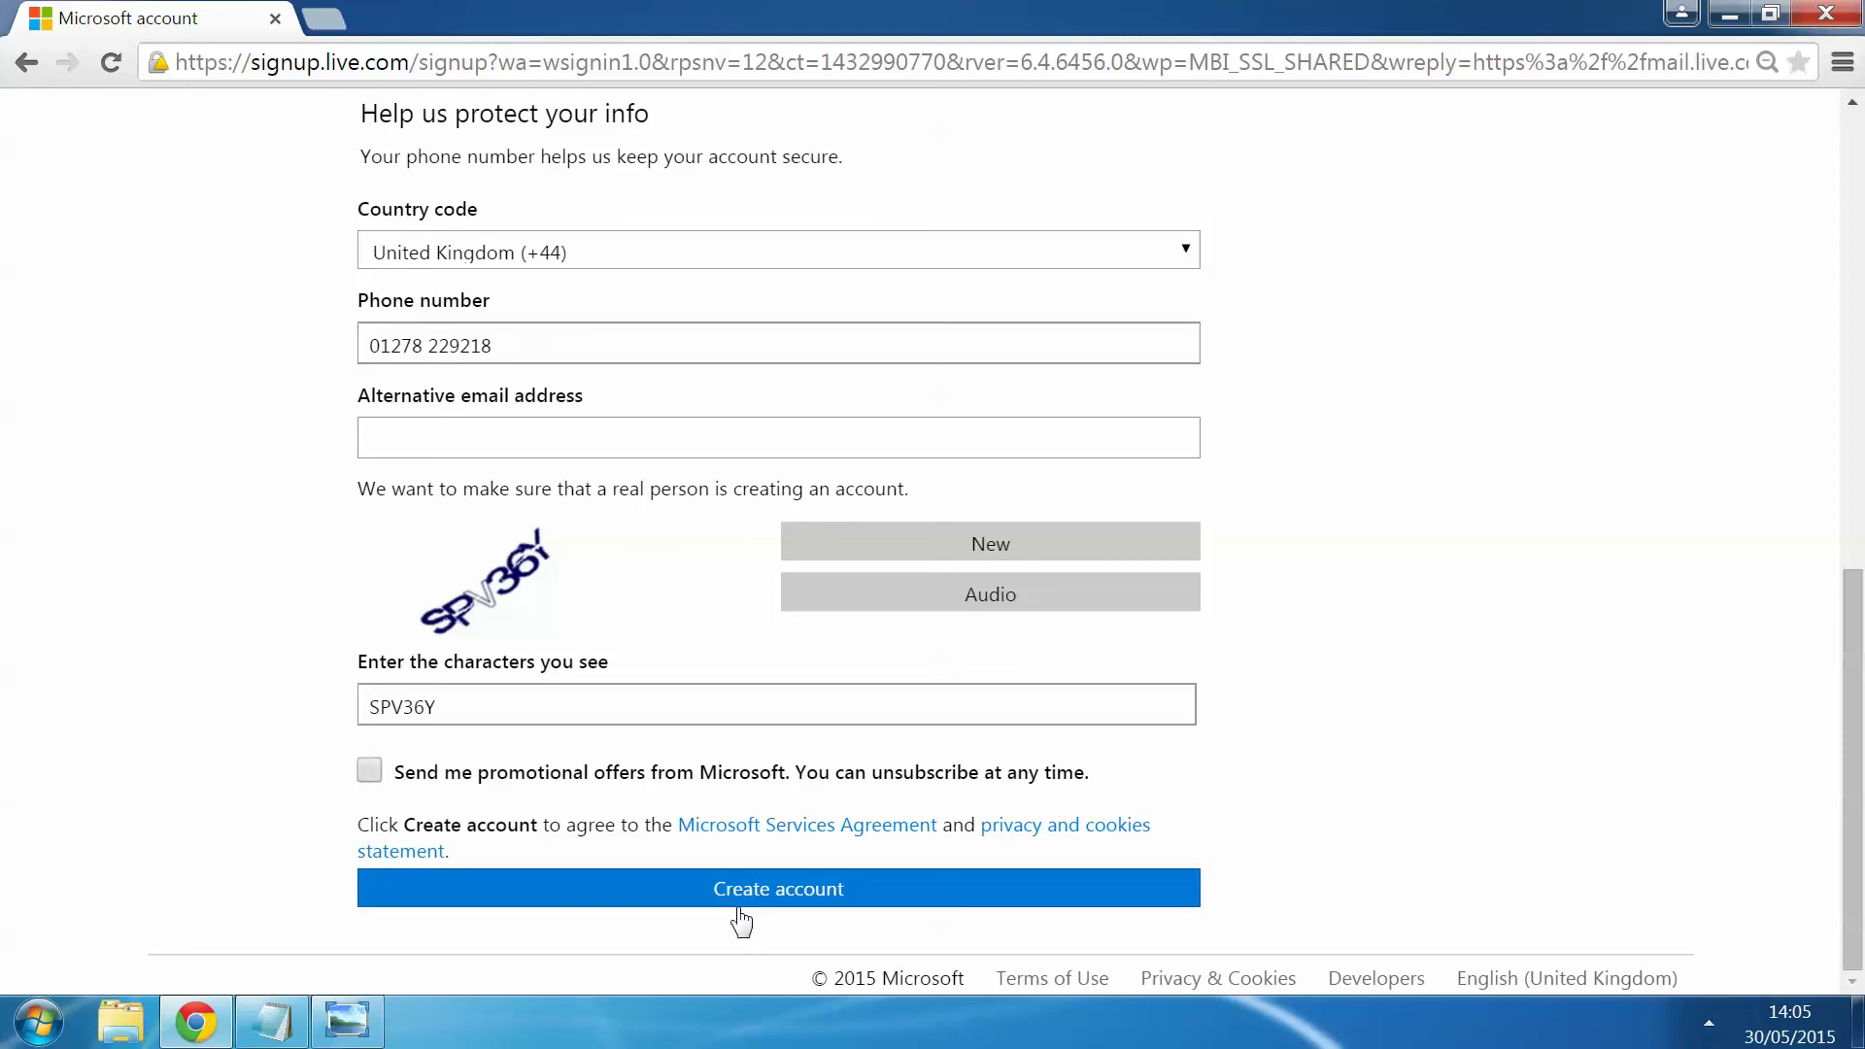
{"action": "scroll", "coordinate": [723, 874], "scroll_direction": "up", "scroll_amount": 6}
{"action": "scroll", "coordinate": [705, 807], "scroll_direction": "up", "scroll_amount": 5}
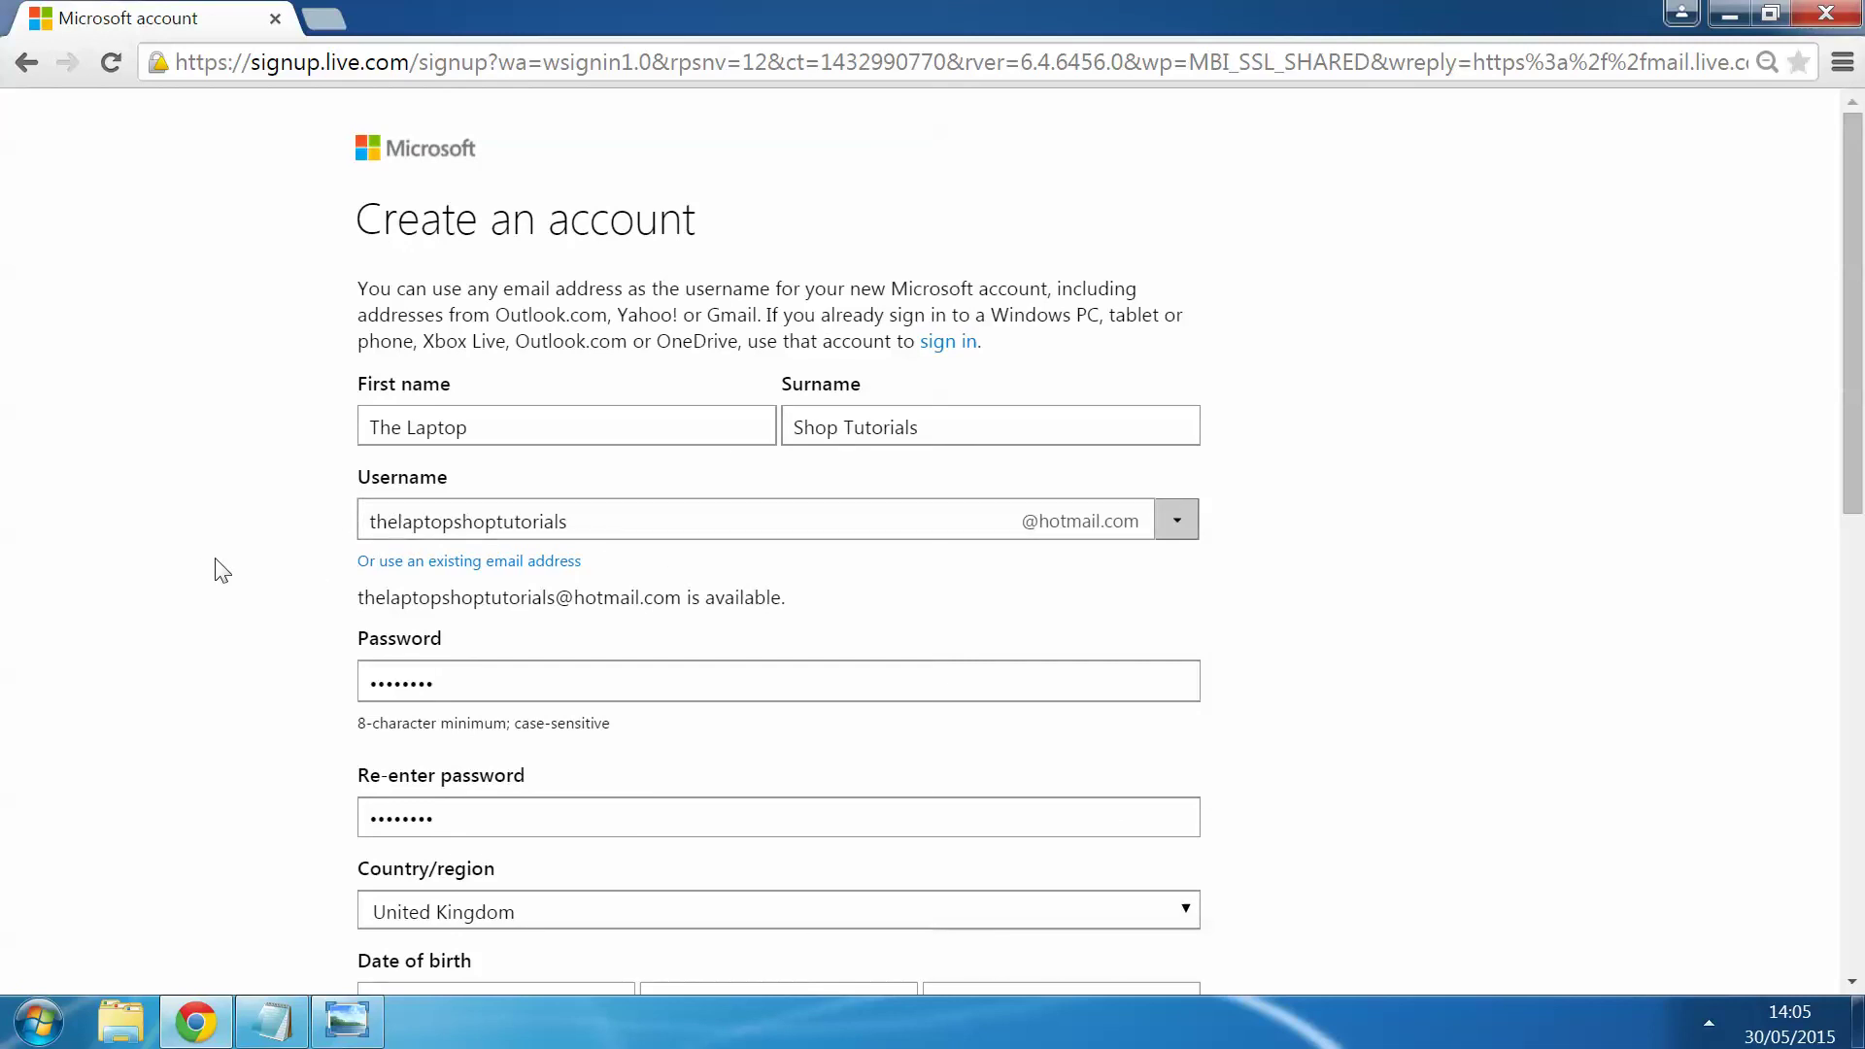
{"action": "scroll", "coordinate": [283, 562], "scroll_direction": "down", "scroll_amount": 2}
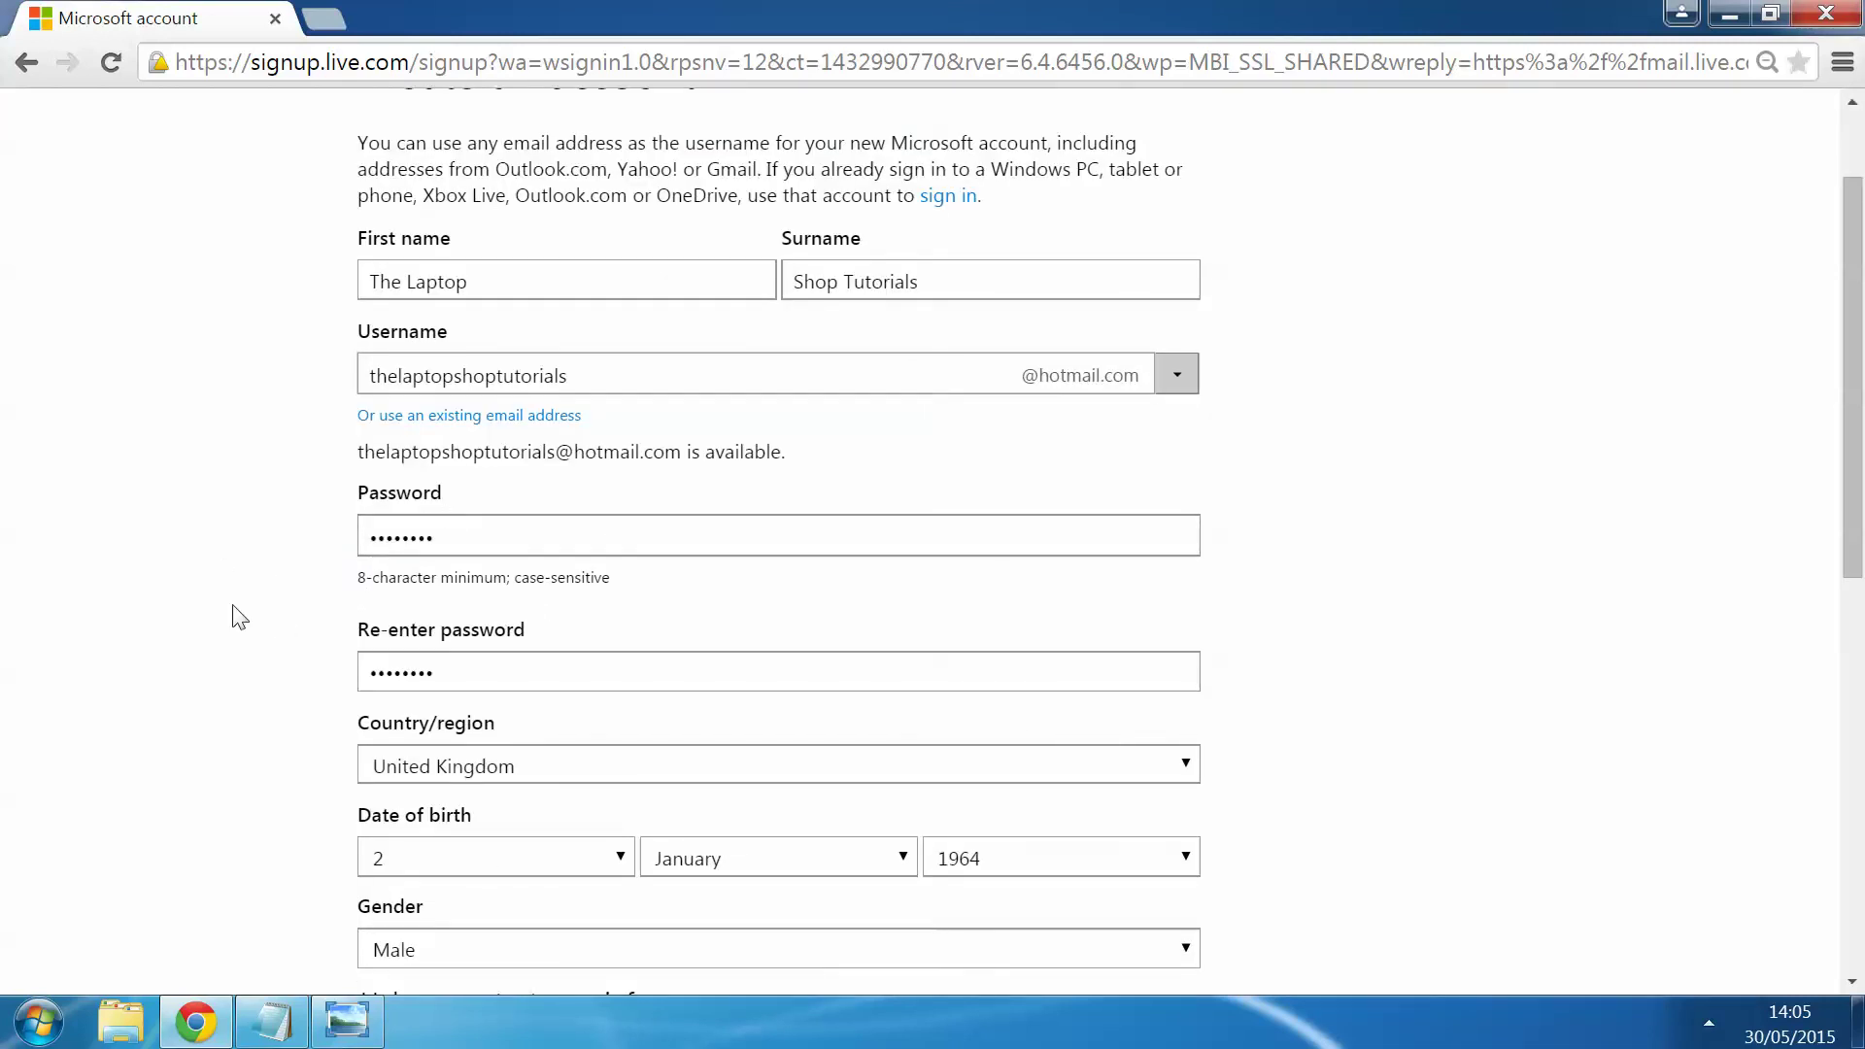
{"action": "scroll", "coordinate": [238, 617], "scroll_direction": "down", "scroll_amount": 3}
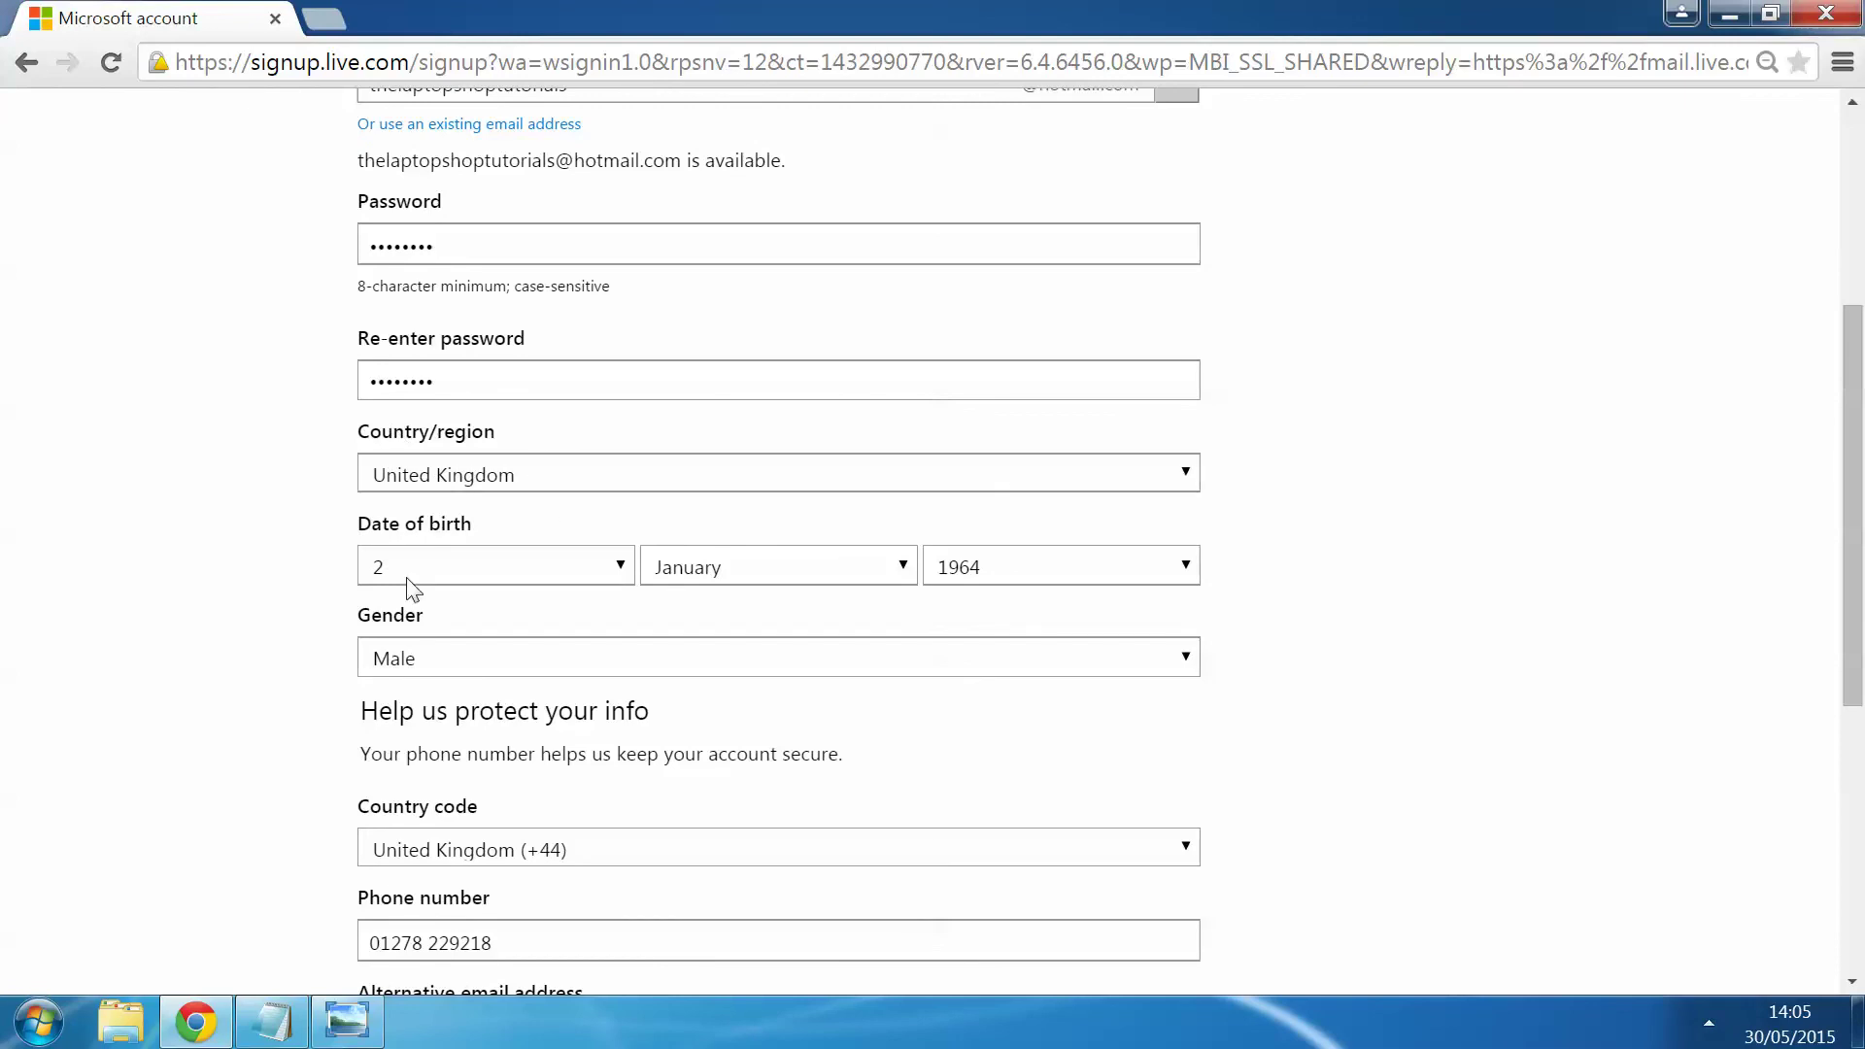
{"action": "scroll", "coordinate": [245, 596], "scroll_direction": "down", "scroll_amount": 3}
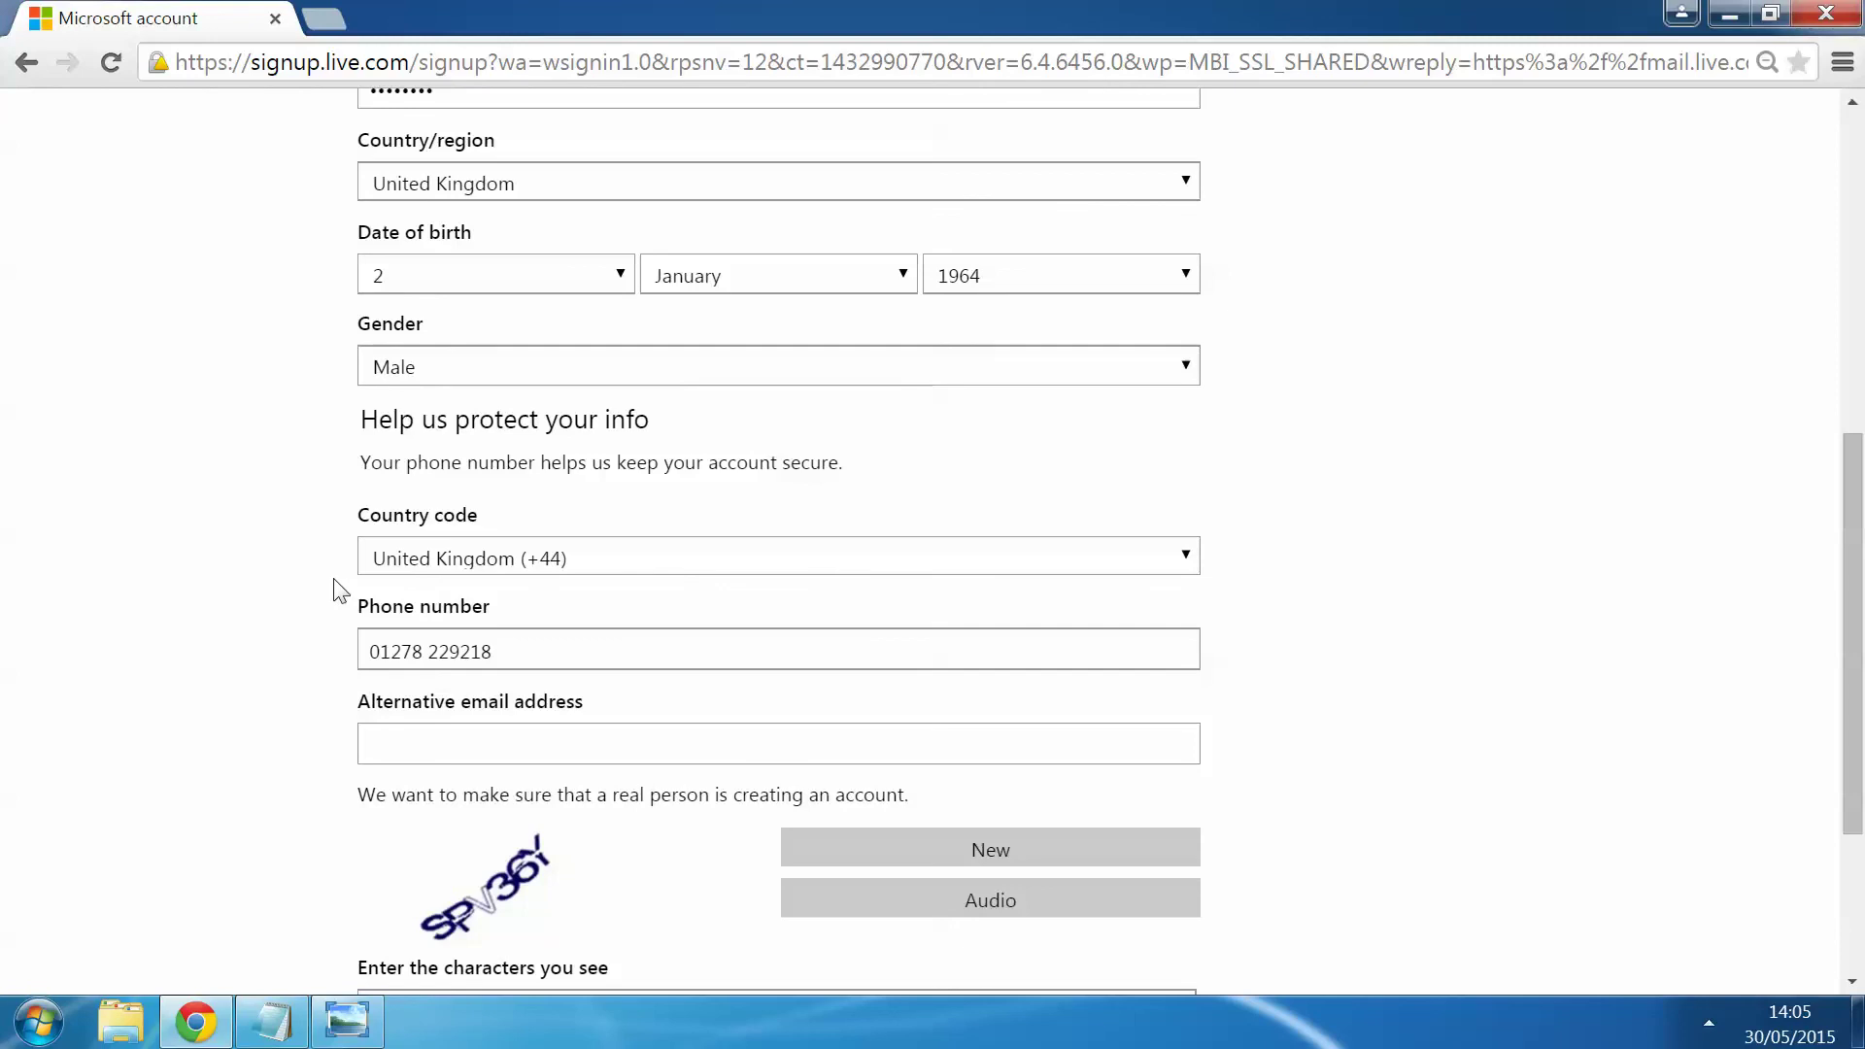
{"action": "scroll", "coordinate": [340, 591], "scroll_direction": "down", "scroll_amount": 3}
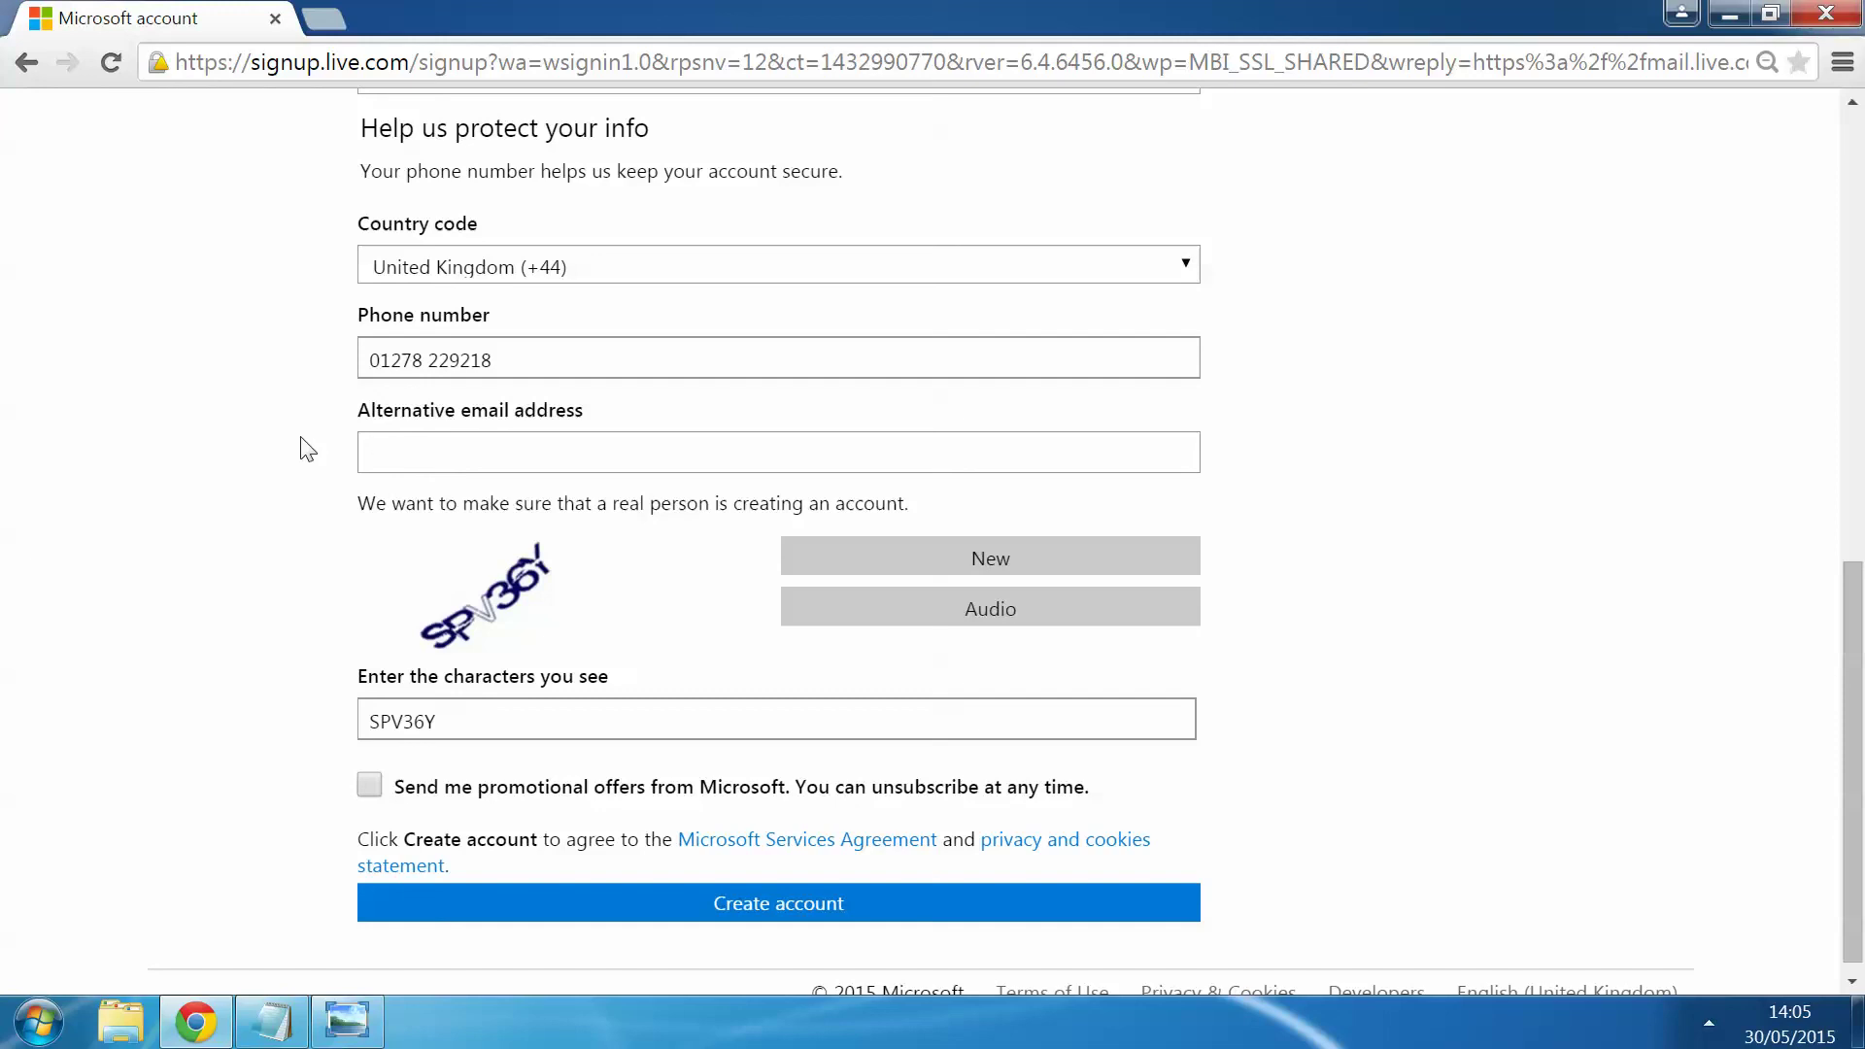
Step: Create the account, decline saving the password, and open the Outlook.com Team welcome email
{"action": "left_click", "coordinate": [615, 910]}
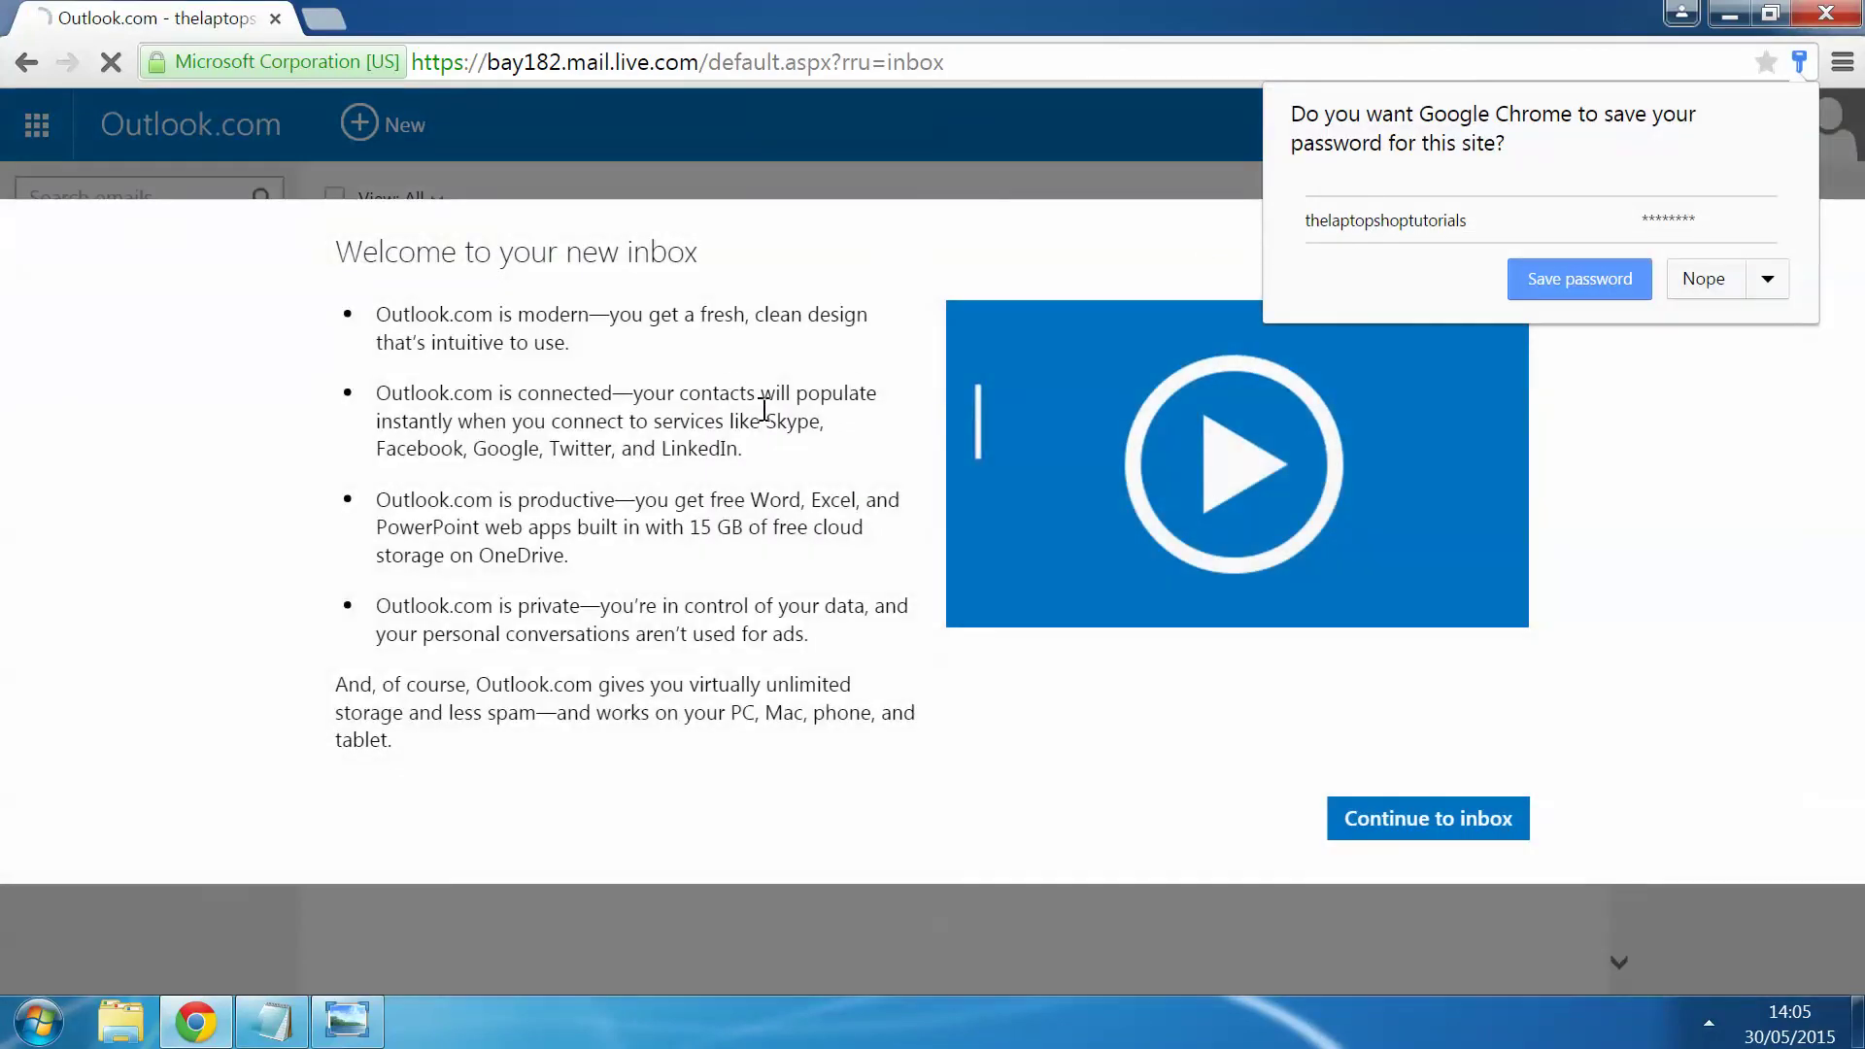
{"action": "left_click", "coordinate": [688, 391]}
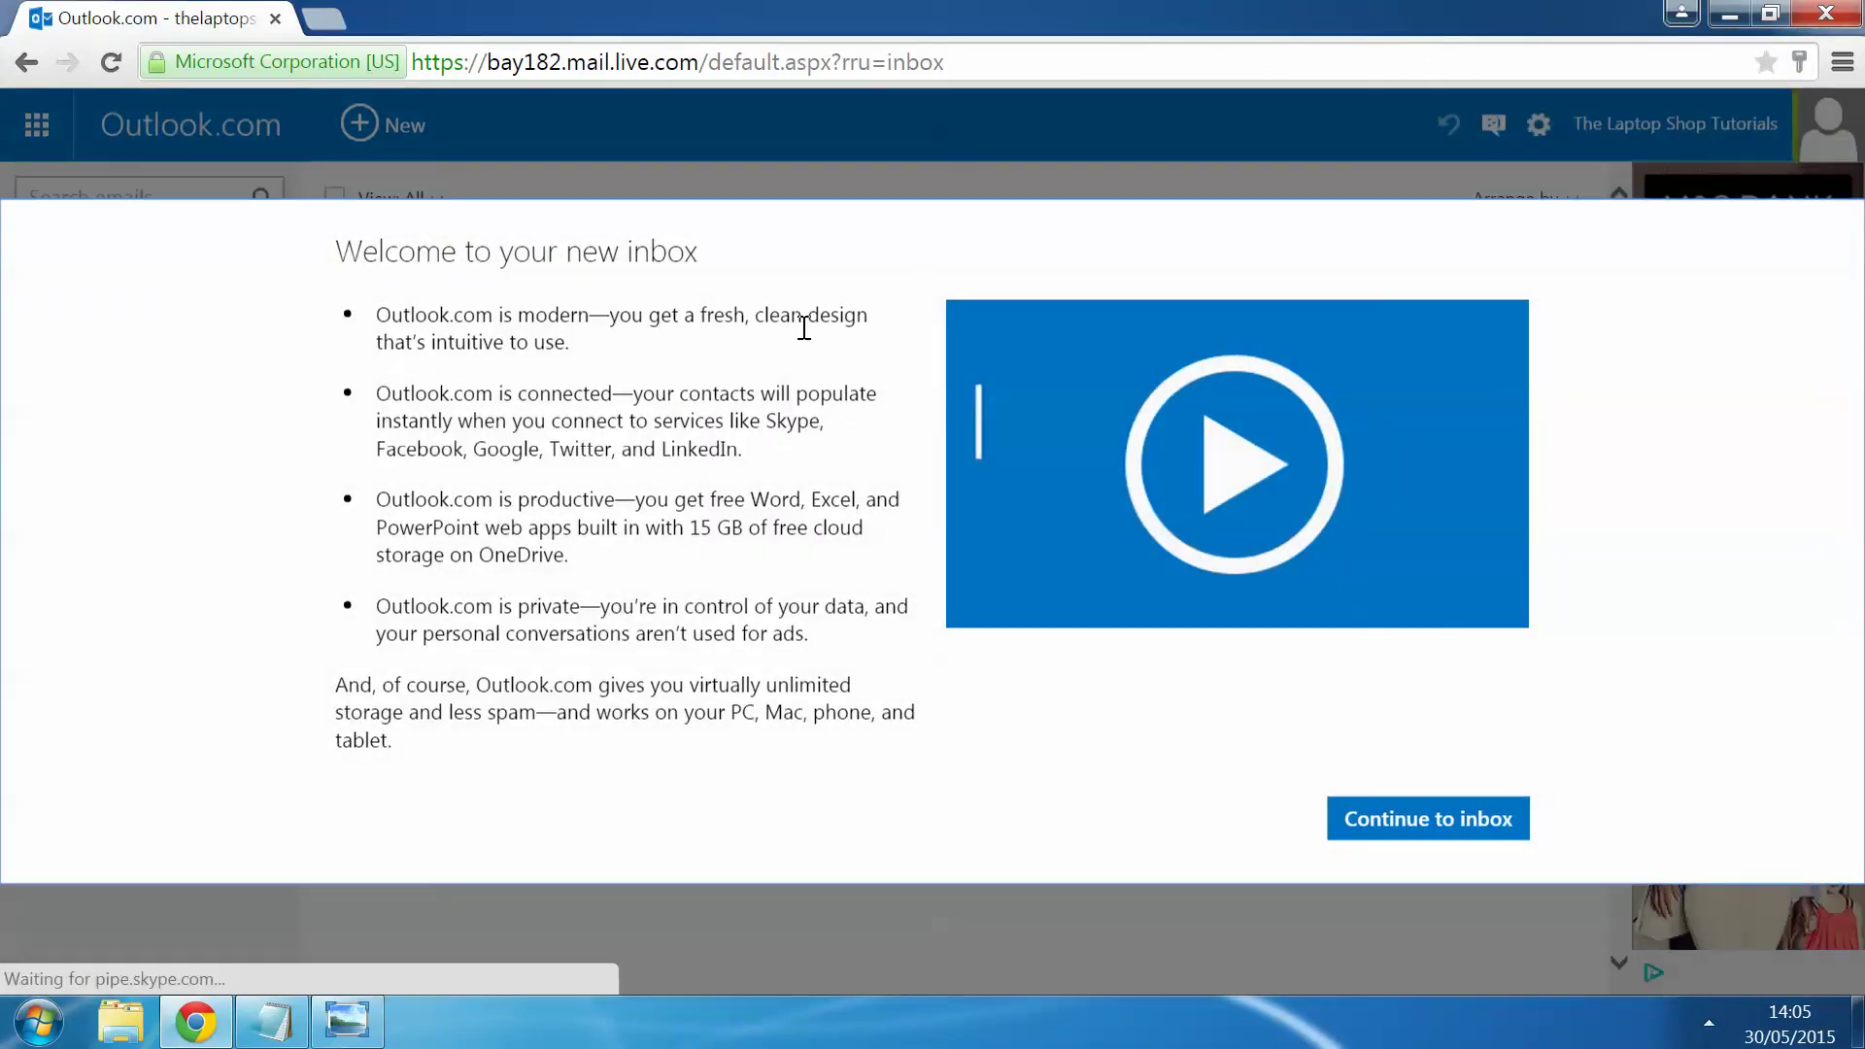
{"action": "left_click", "coordinate": [1396, 828]}
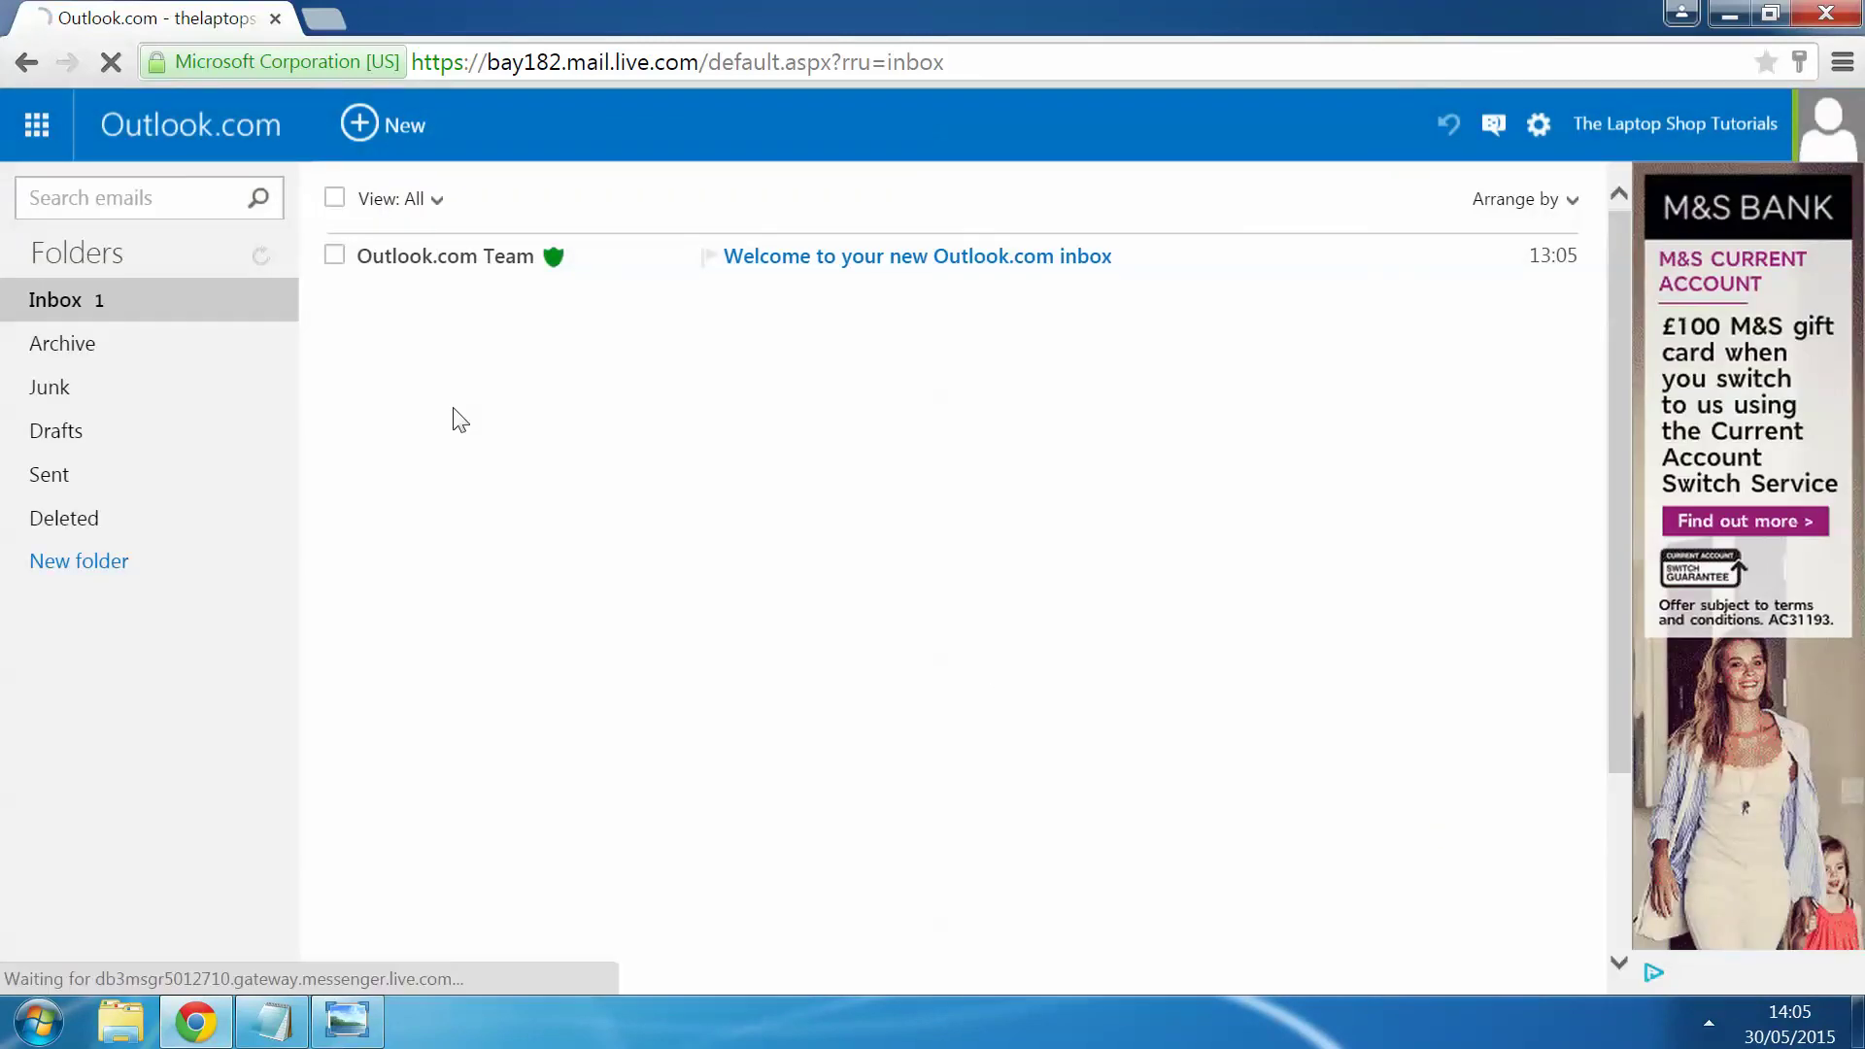
{"action": "left_click", "coordinate": [405, 263]}
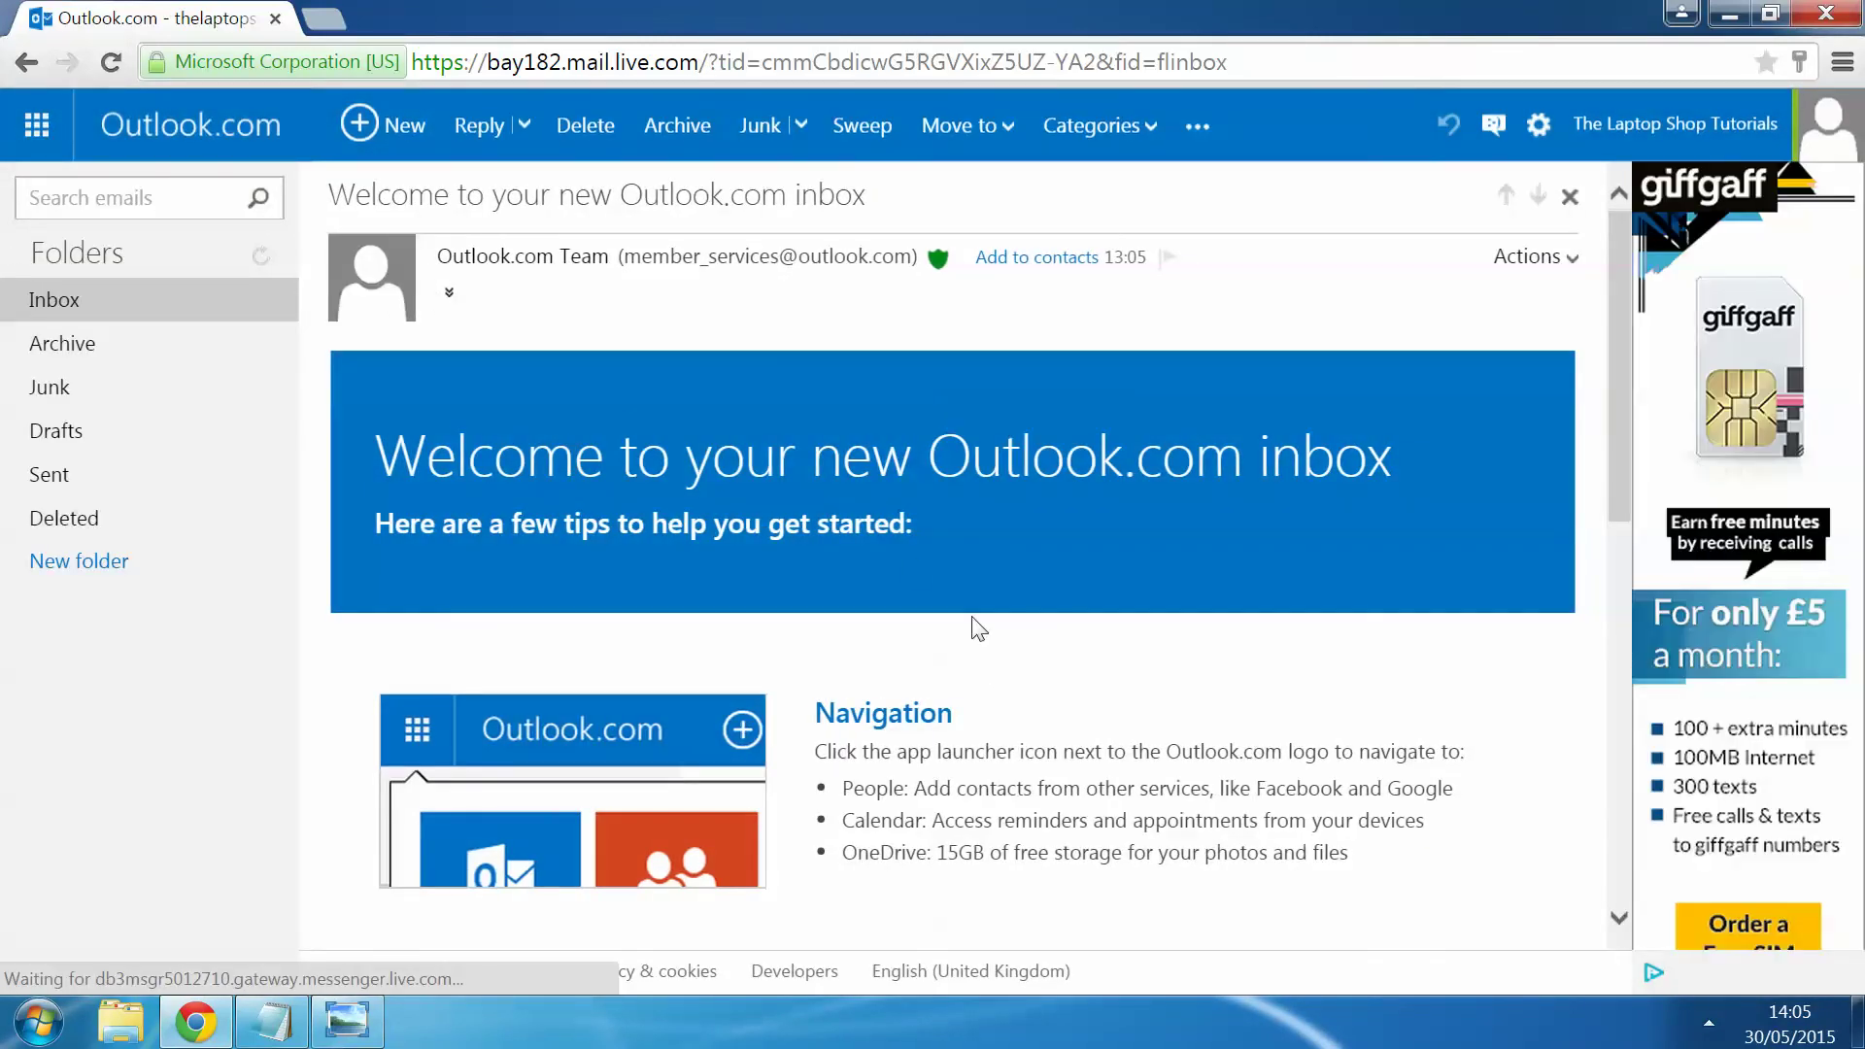
{"action": "scroll", "coordinate": [978, 622], "scroll_direction": "down", "scroll_amount": 8}
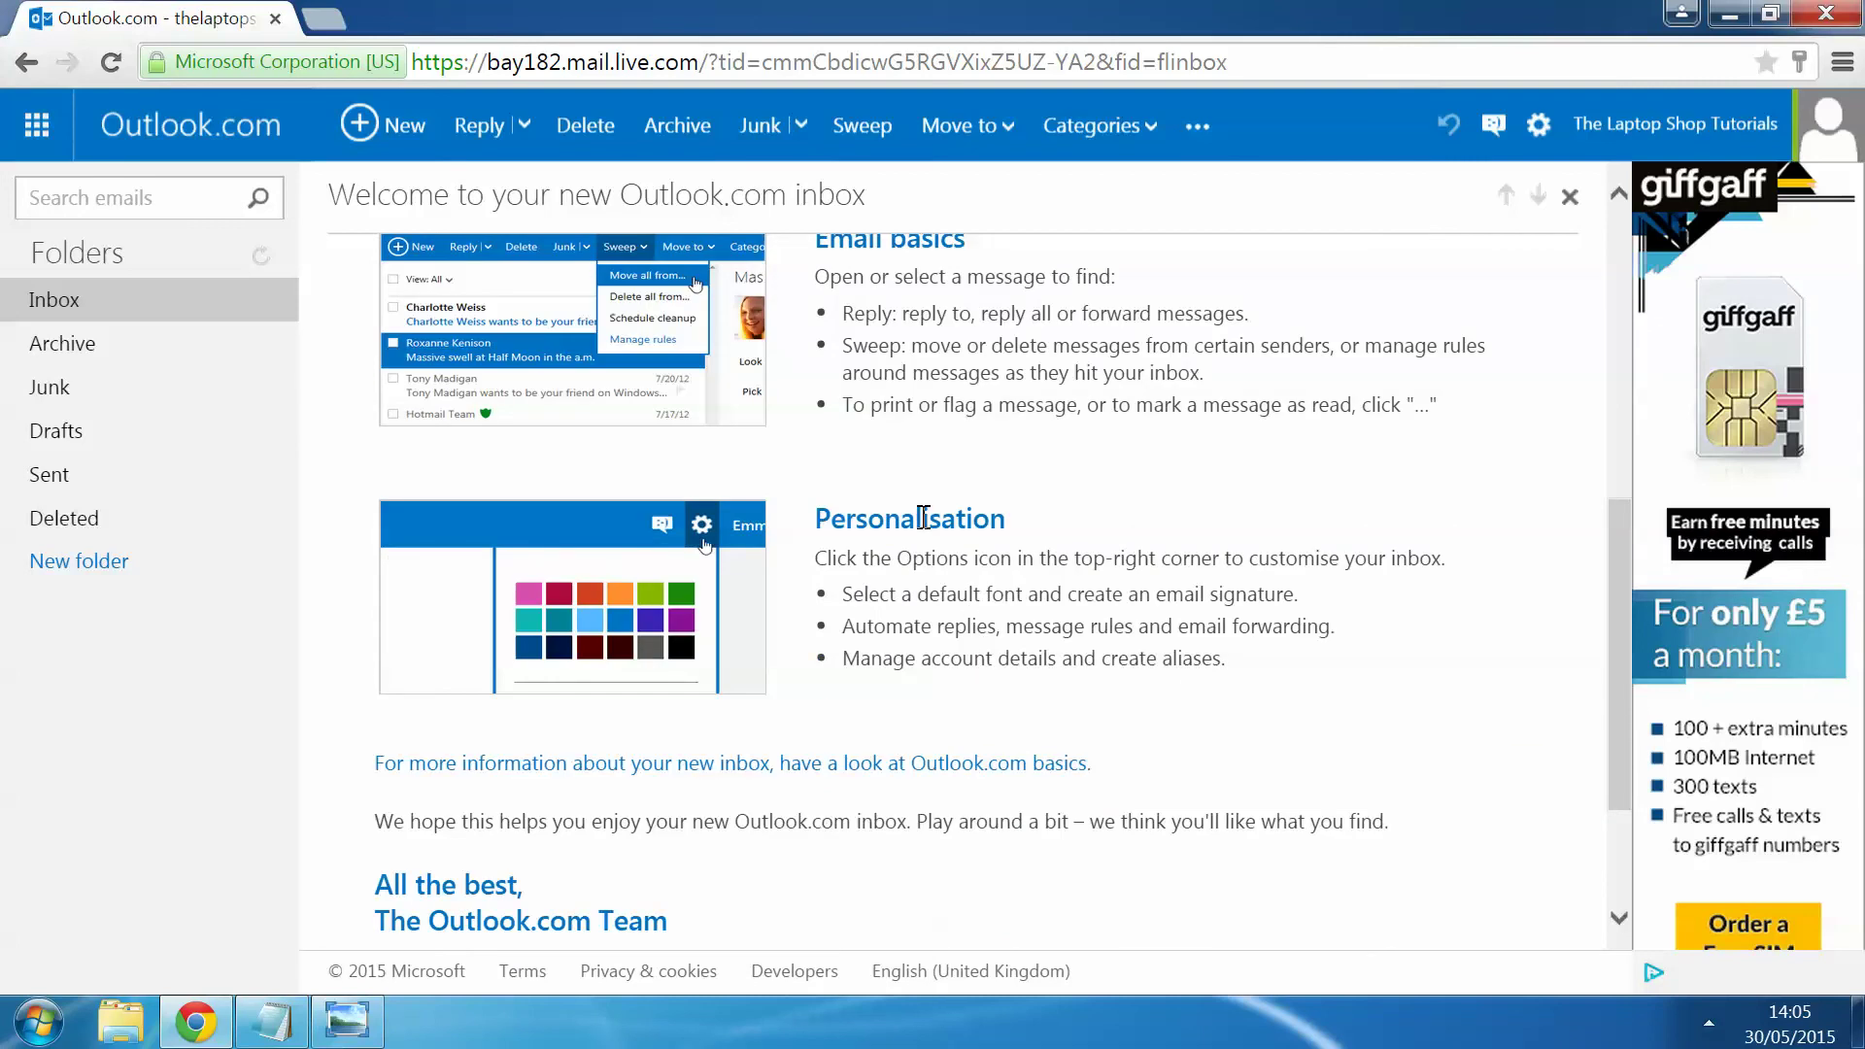
{"action": "scroll", "coordinate": [987, 586], "scroll_direction": "up", "scroll_amount": 10}
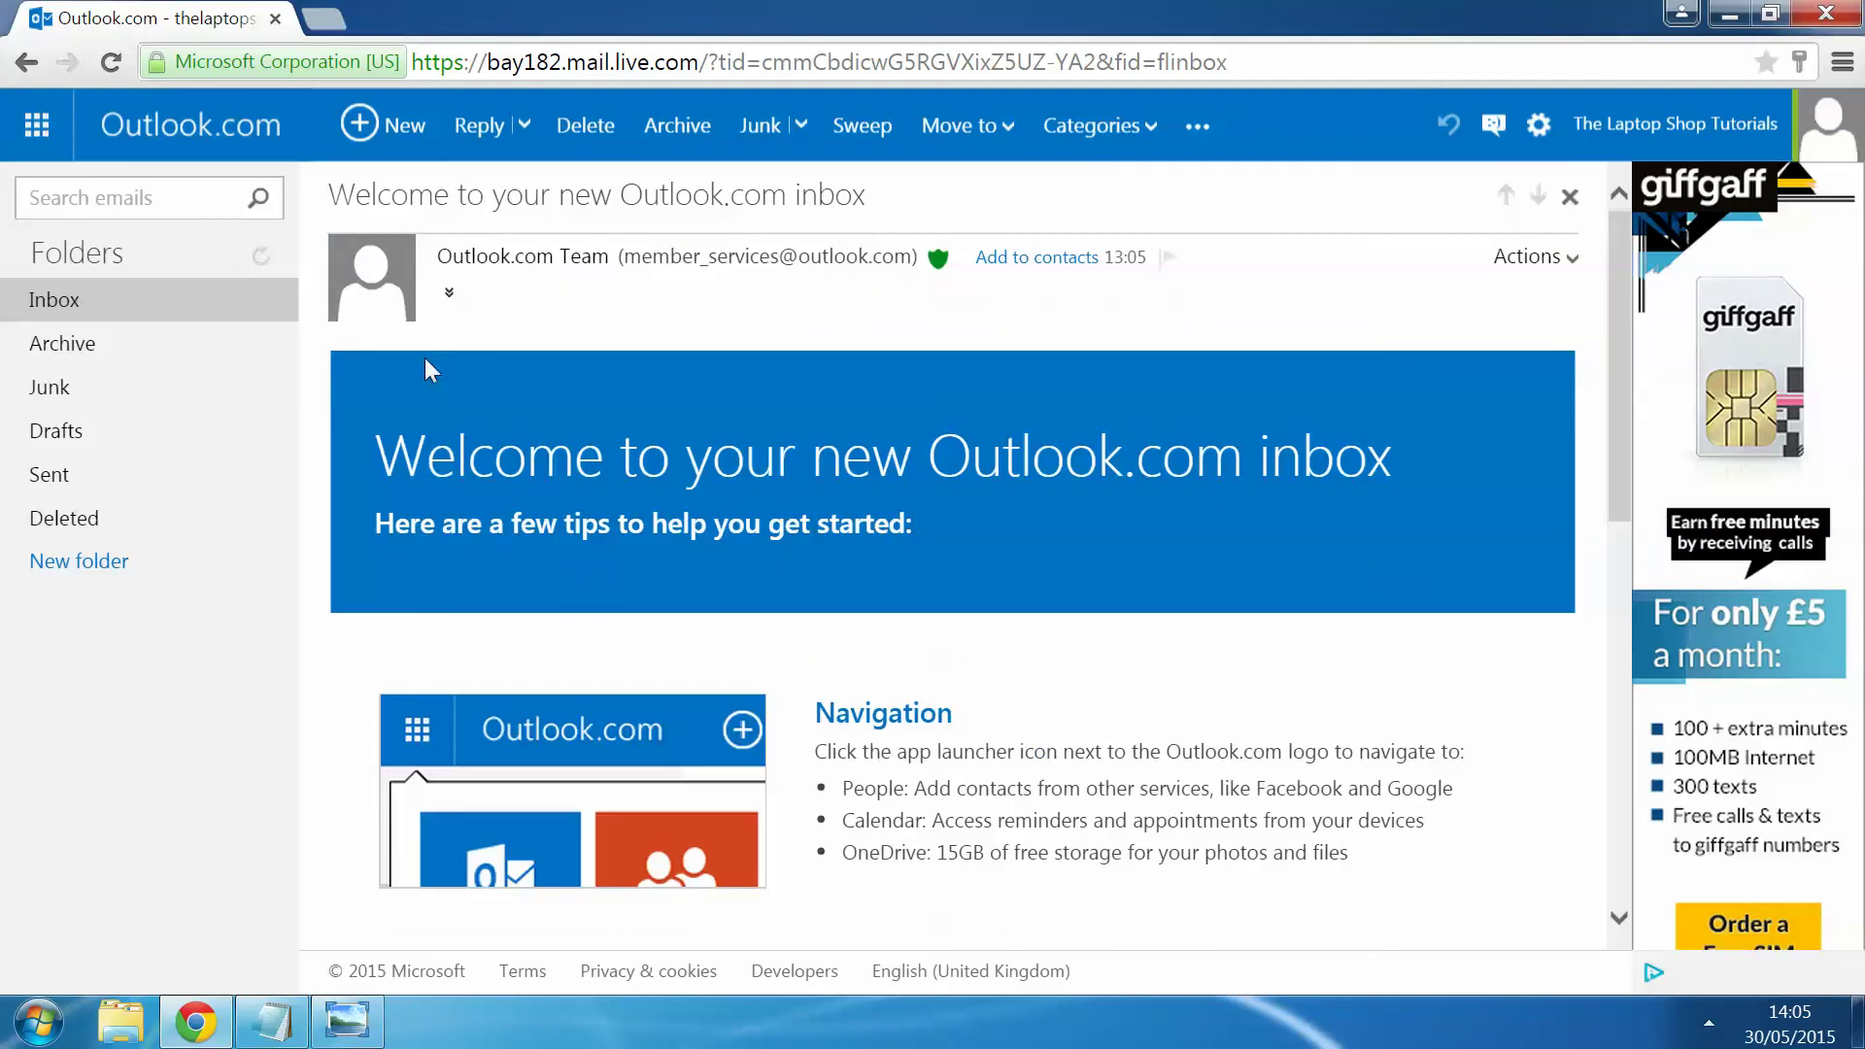